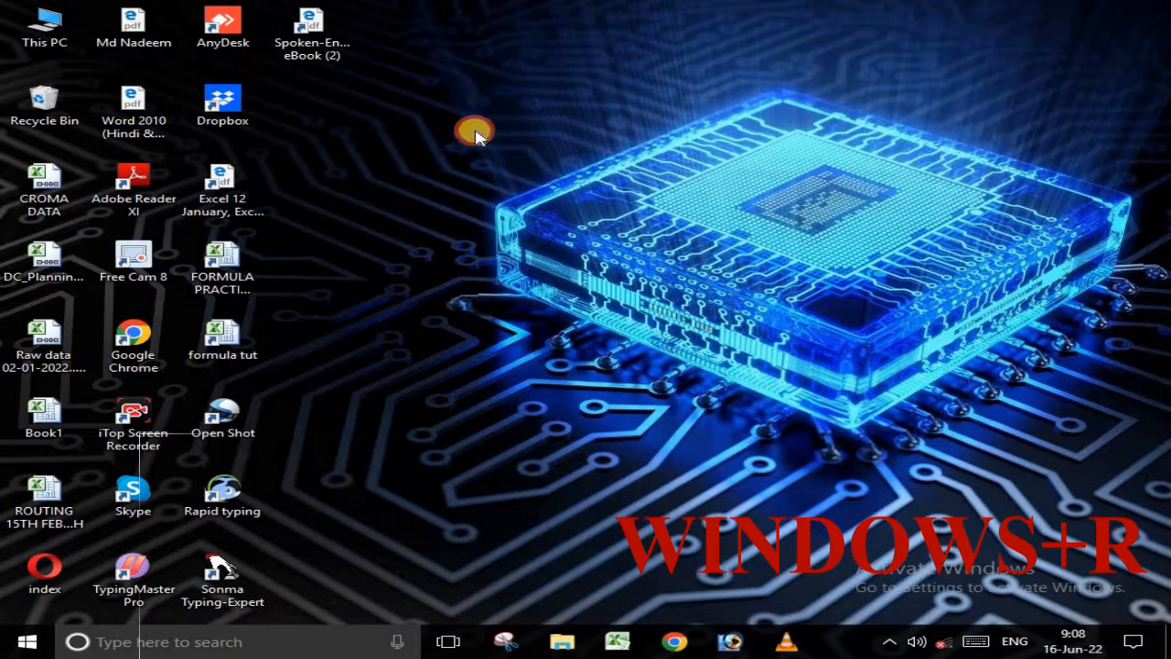
# Step: Launch Word through the Run command winword 2010 and dismiss the activation wizard to reach the blank document
pyautogui.press('super+r')
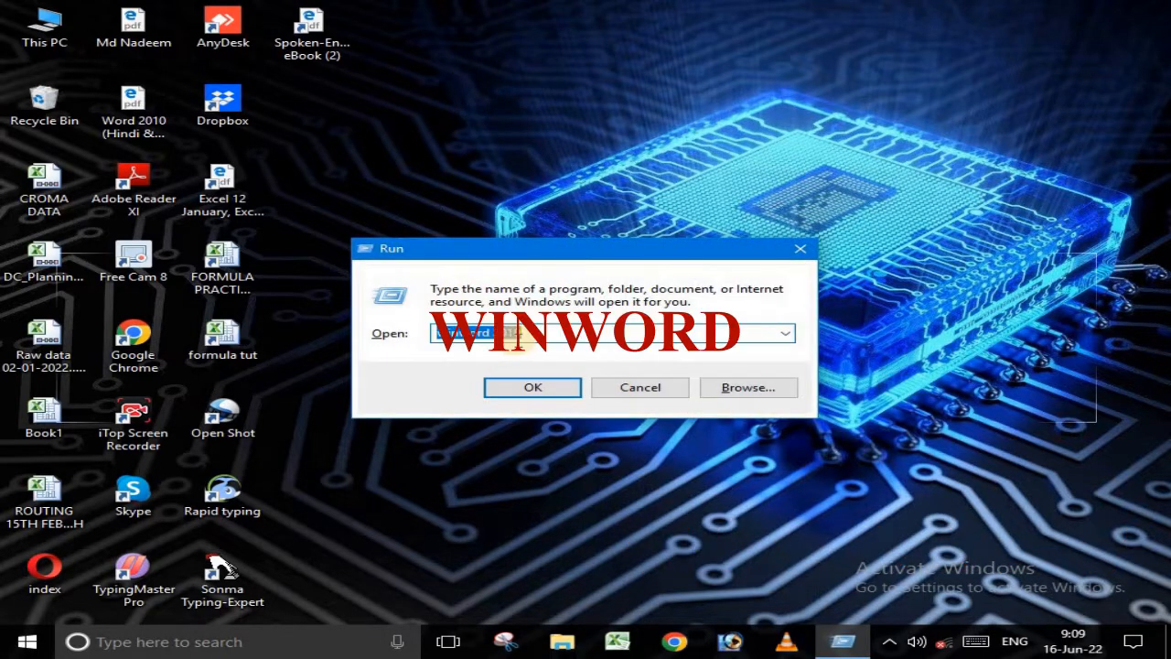
pyautogui.moveTo(556, 334); pyautogui.dragTo(448, 335)
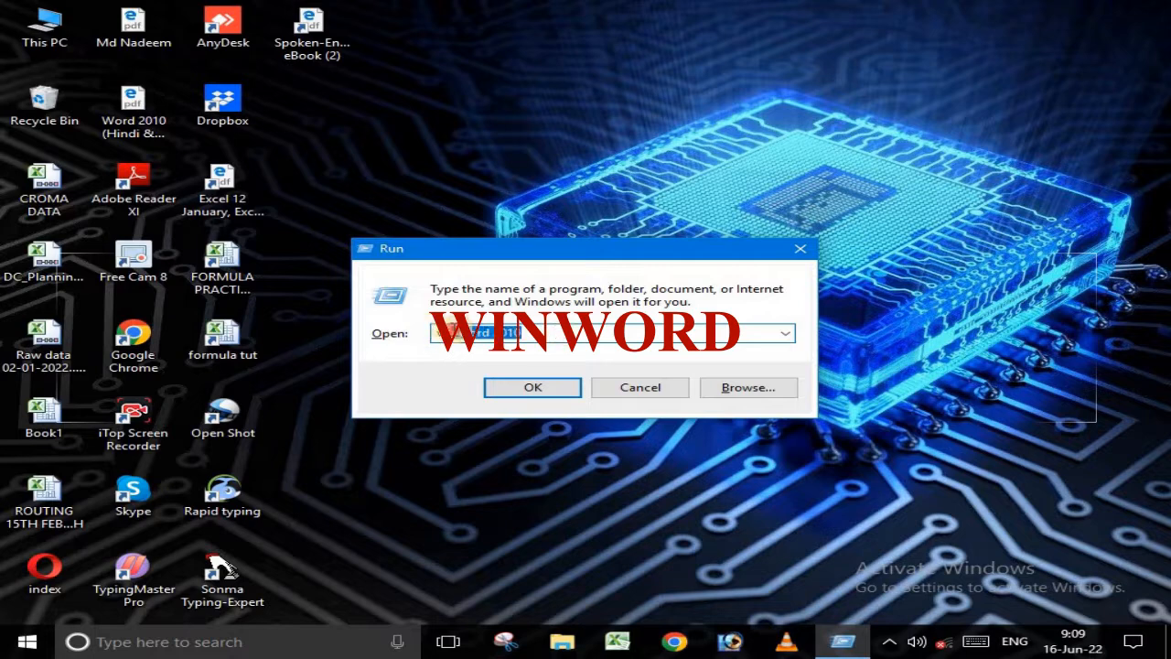
pyautogui.click(556, 331)
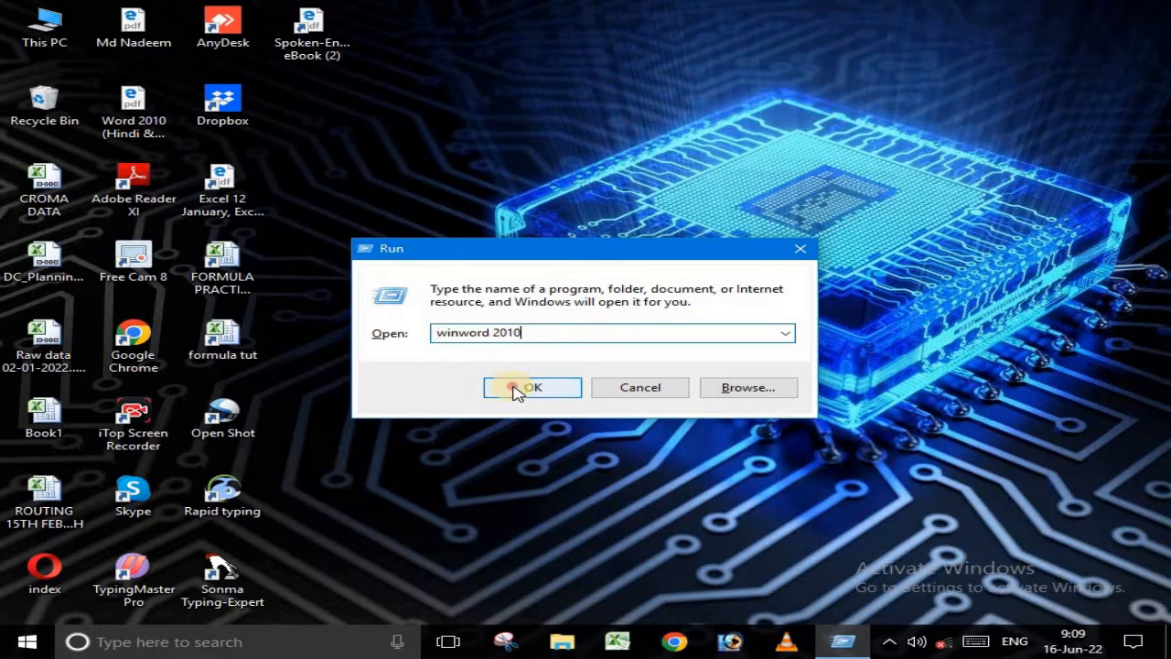
pyautogui.click(515, 387)
pyautogui.click(520, 362)
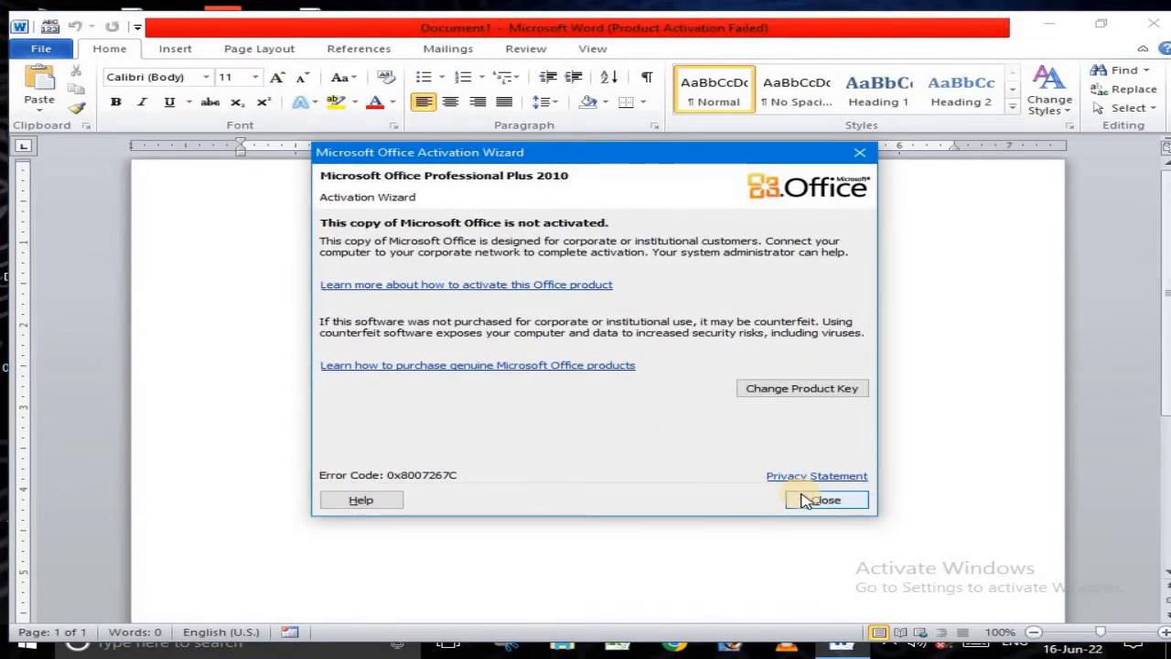
pyautogui.click(801, 492)
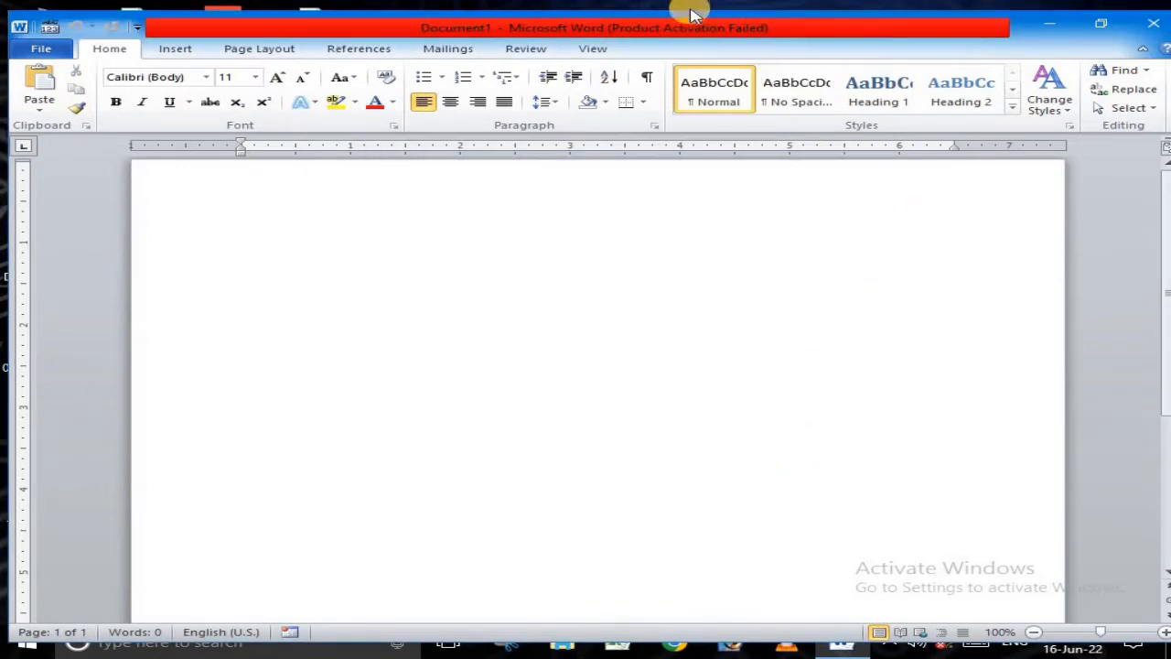
pyautogui.click(350, 230)
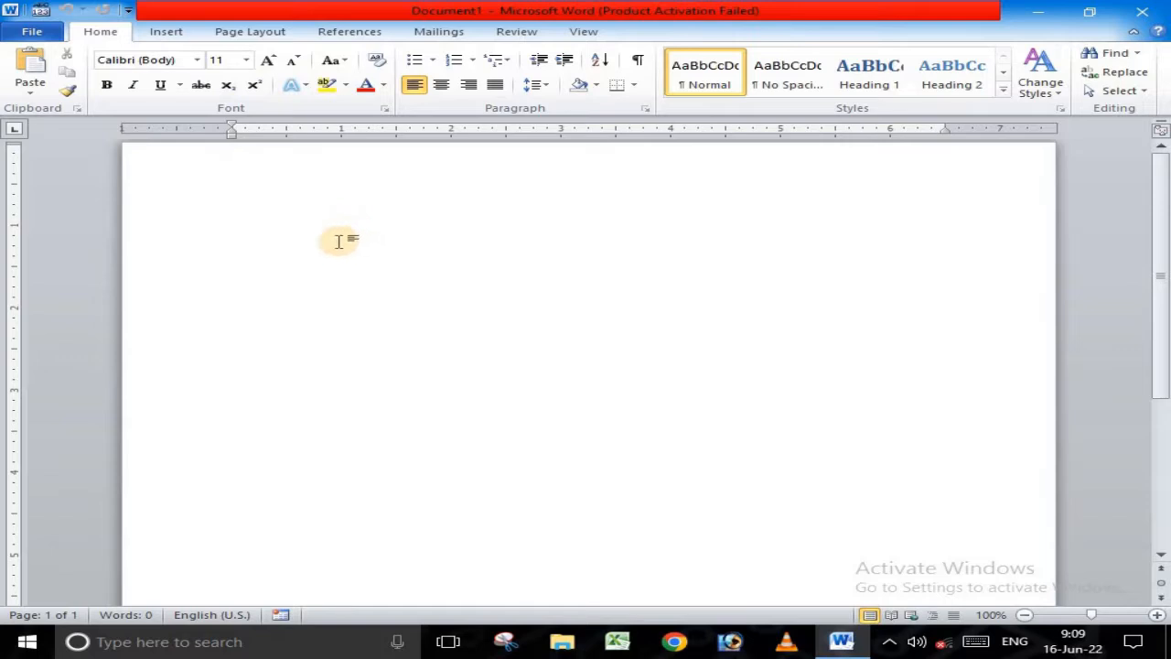
# Step: Set the document's paper size to A4
pyautogui.click(243, 32)
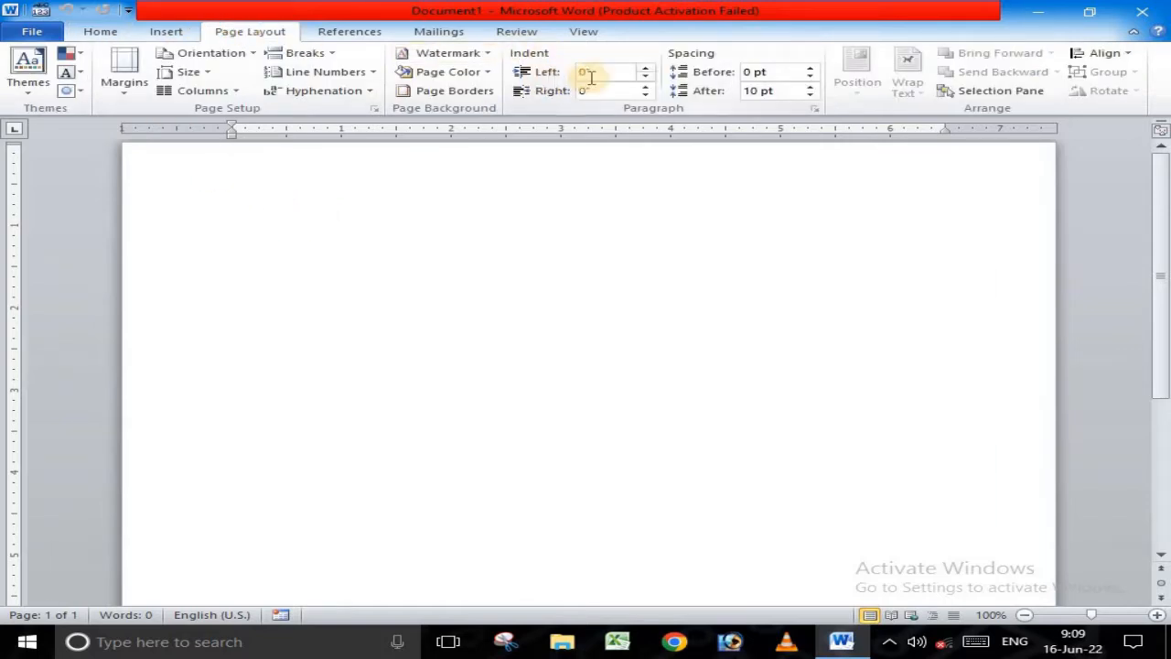
pyautogui.click(124, 83)
pyautogui.click(188, 72)
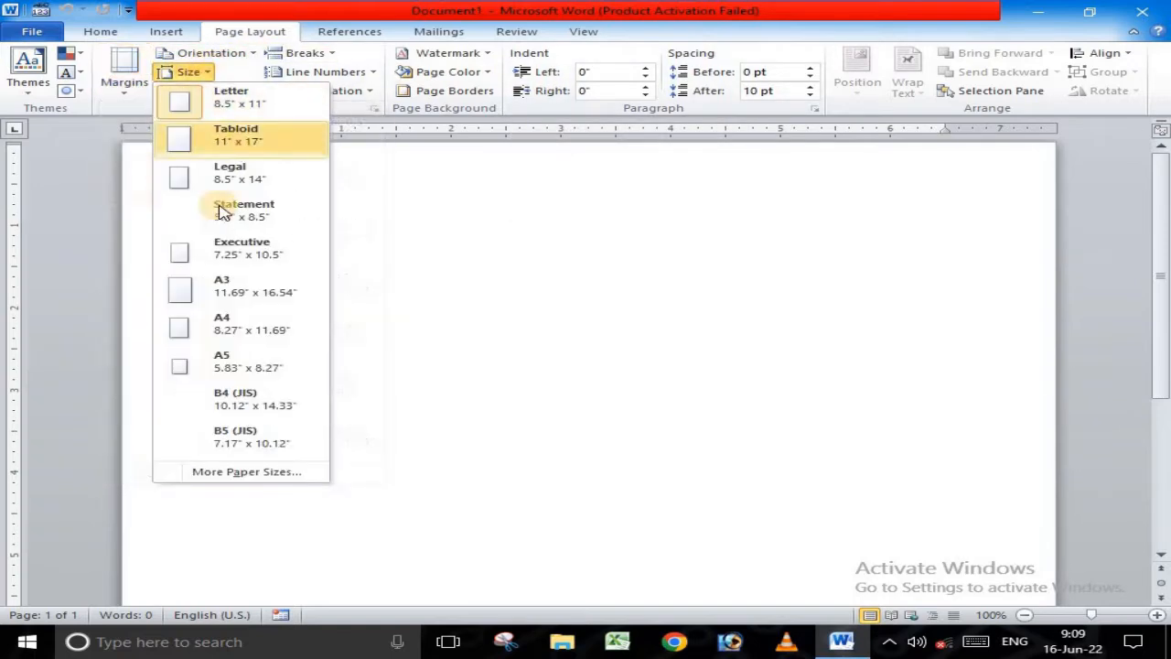
pyautogui.click(229, 328)
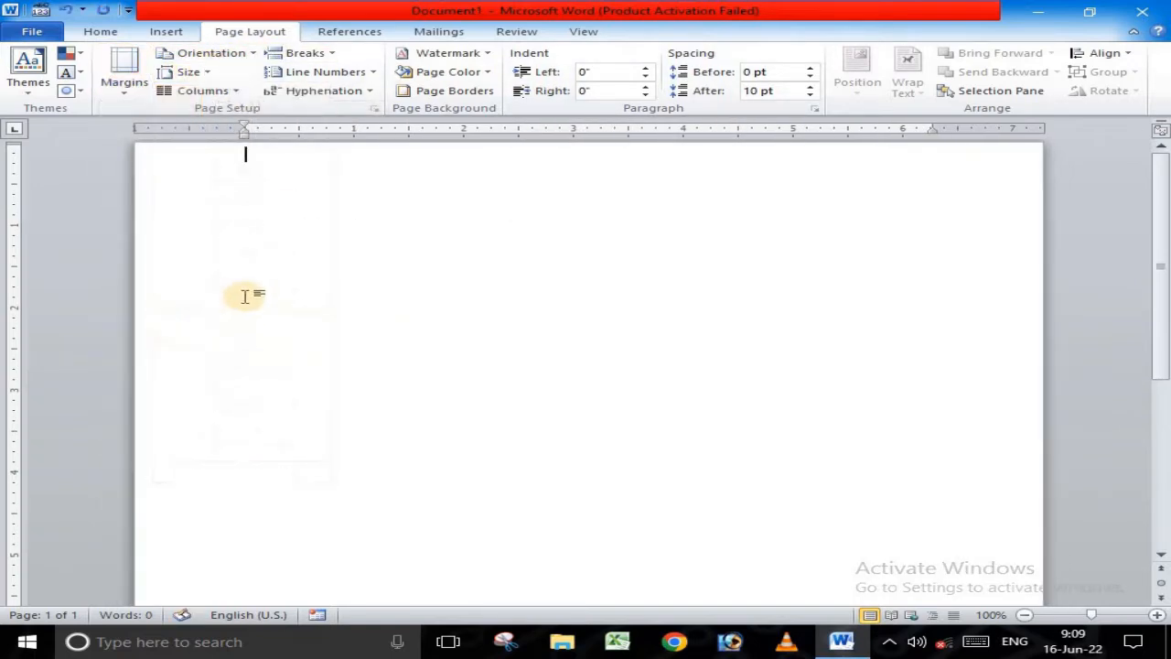
# Step: Insert a table with one column and seven rows at the start of the page
pyautogui.click(167, 32)
pyautogui.click(143, 82)
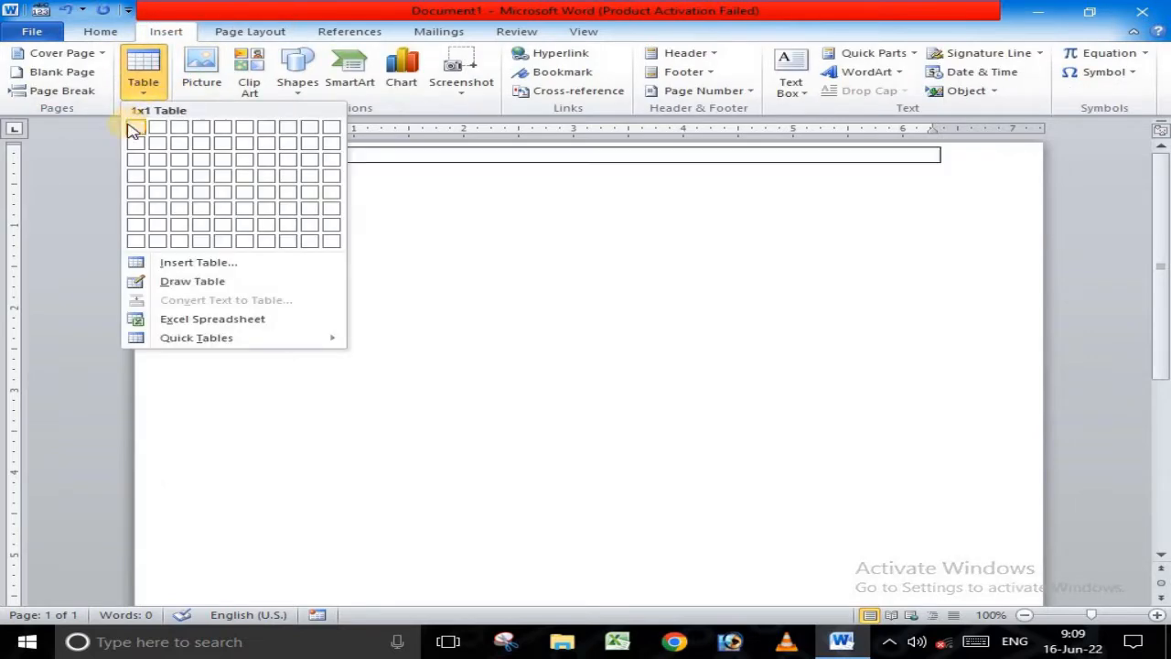
pyautogui.click(135, 226)
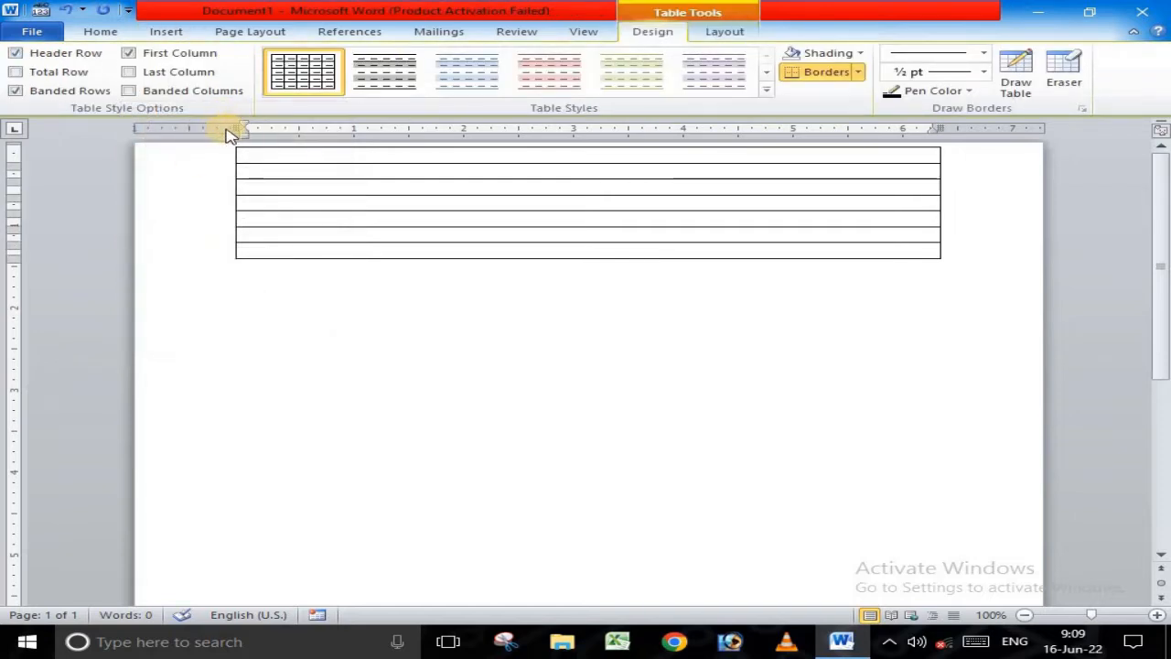
# Step: Stretch the table past both side edges of the page and make its first row about 1 inch tall
pyautogui.moveTo(238, 125)
pyautogui.mouseDown()
pyautogui.moveTo(119, 112)
pyautogui.moveTo(133, 125)
pyautogui.mouseUp()
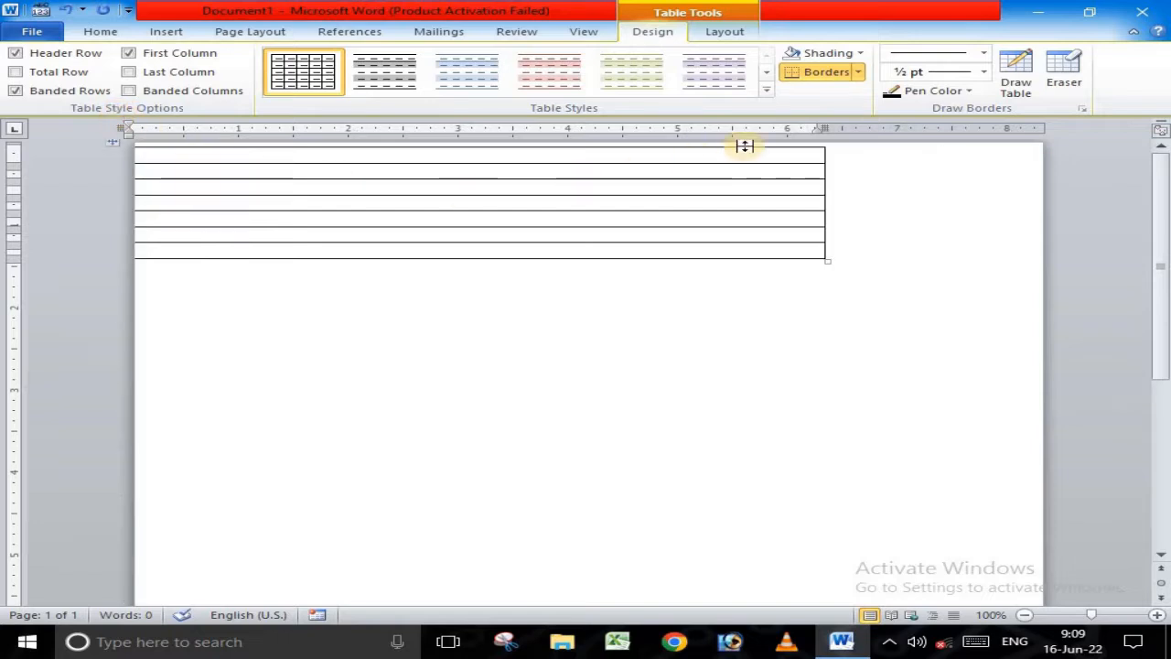
pyautogui.moveTo(826, 123)
pyautogui.mouseDown()
pyautogui.moveTo(1079, 123)
pyautogui.moveTo(1064, 128)
pyautogui.mouseUp()
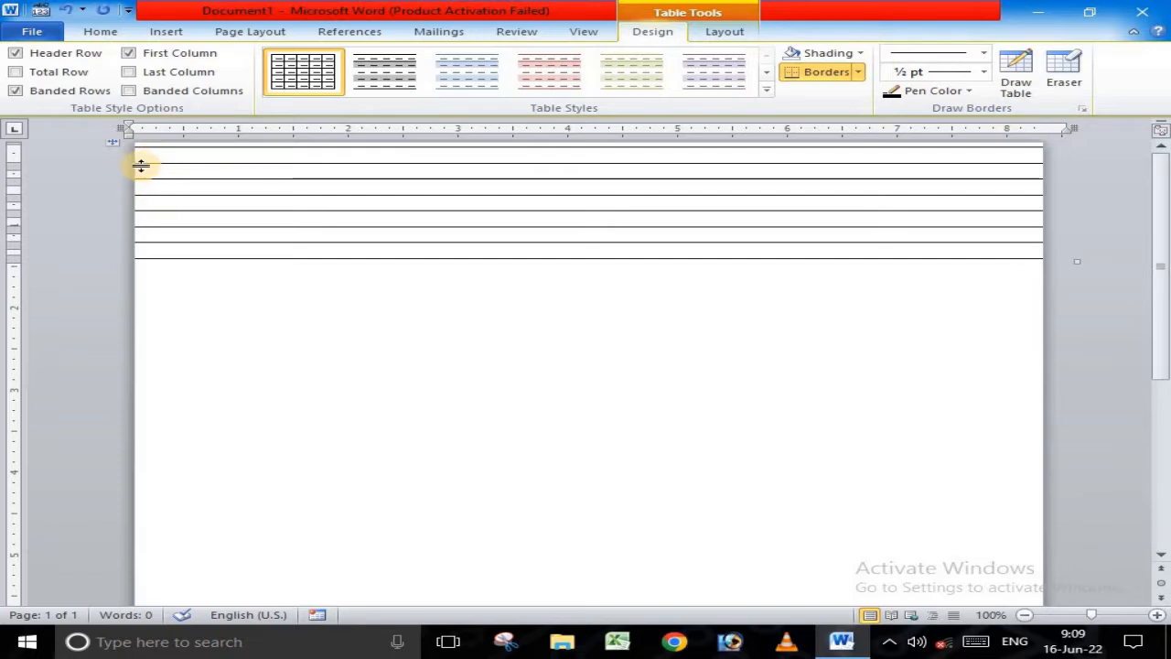
pyautogui.moveTo(140, 166); pyautogui.dragTo(160, 229)
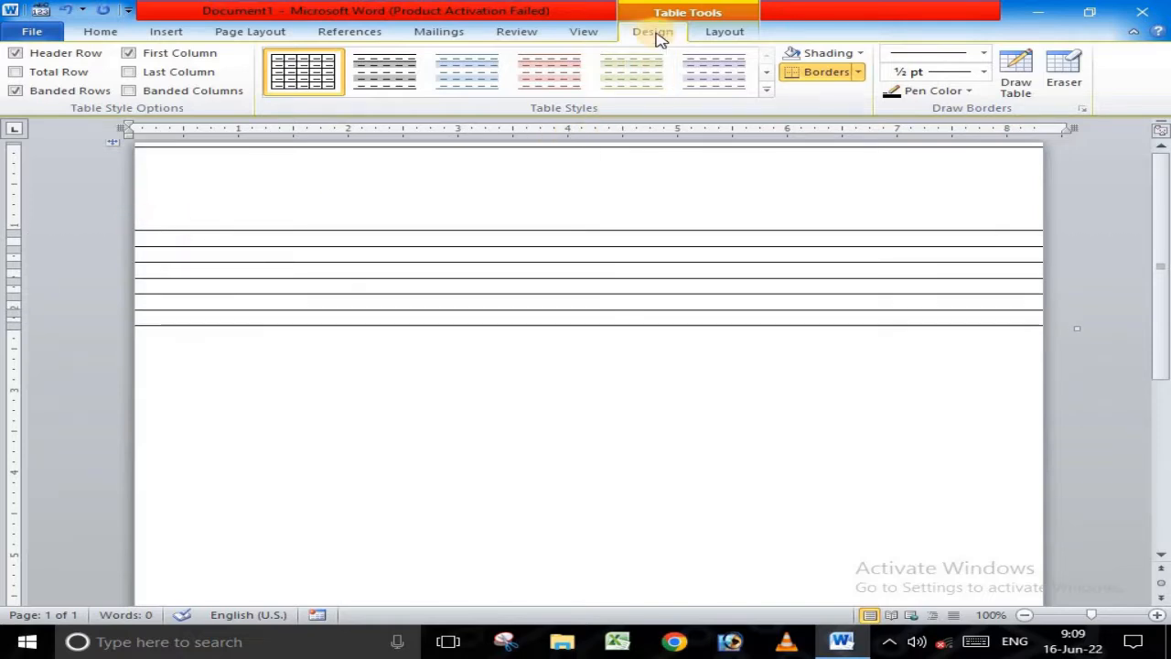
# Step: Erase the table's uppermost border line with the Eraser, leaving the other row lines in place
pyautogui.click(1064, 74)
pyautogui.moveTo(590, 183); pyautogui.dragTo(578, 136)
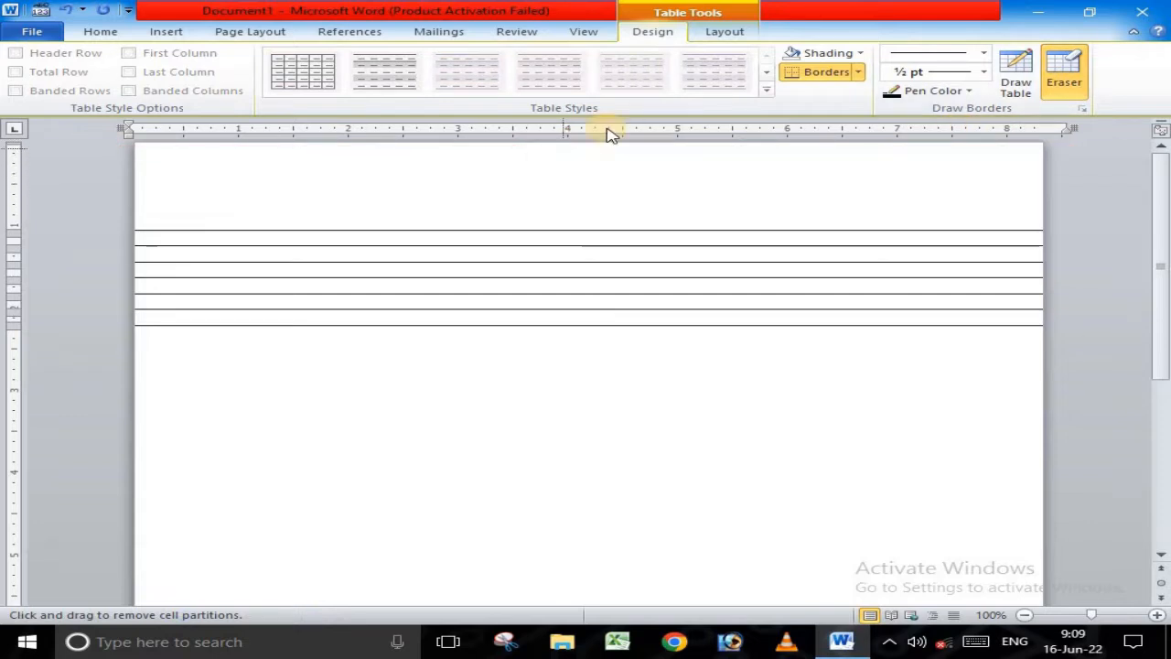
pyautogui.click(1064, 73)
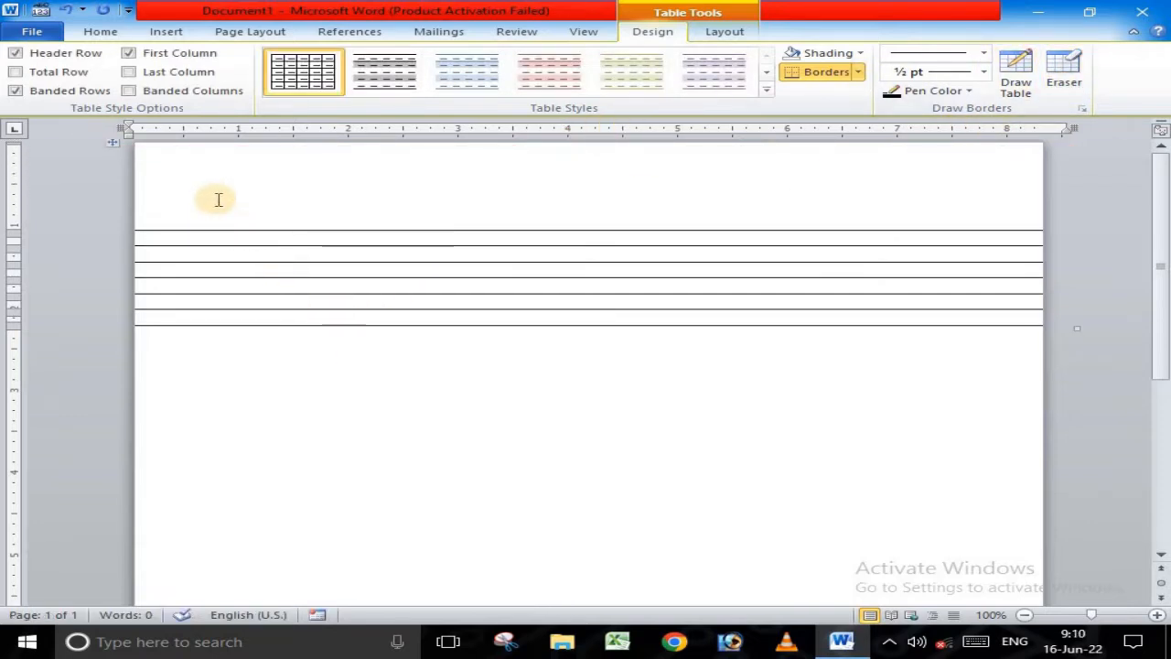
# Step: Draw a straight vertical line at the 1-inch ruler mark, running from the page's upper edge to its lower edge
pyautogui.click(159, 31)
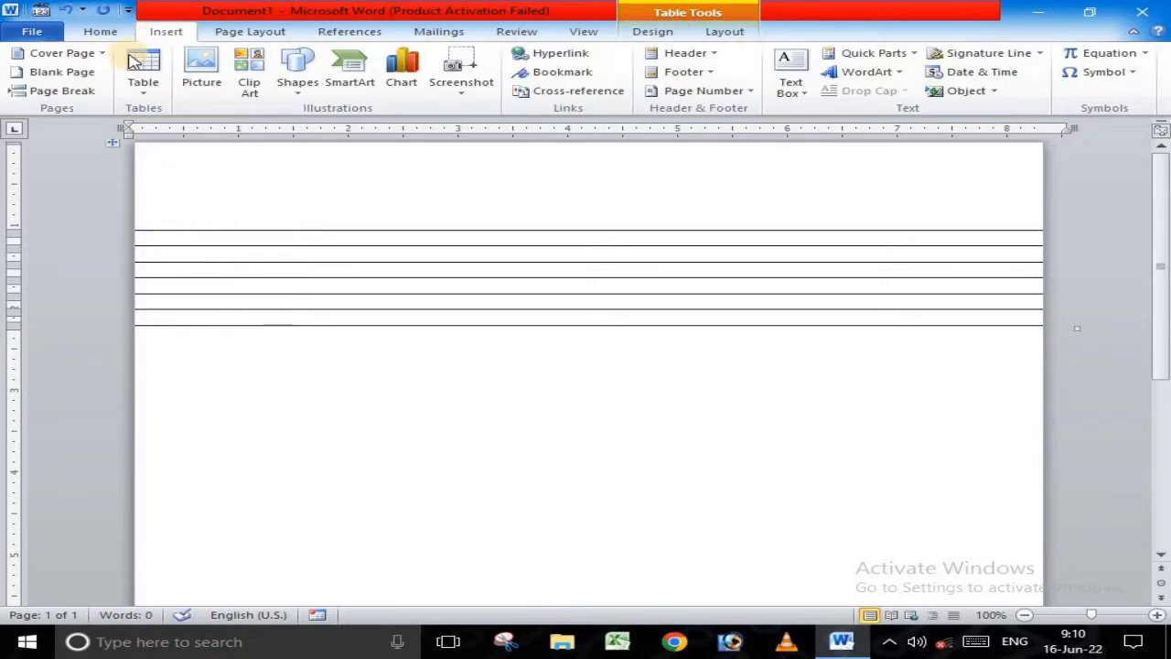
pyautogui.click(309, 96)
pyautogui.click(304, 97)
pyautogui.click(301, 99)
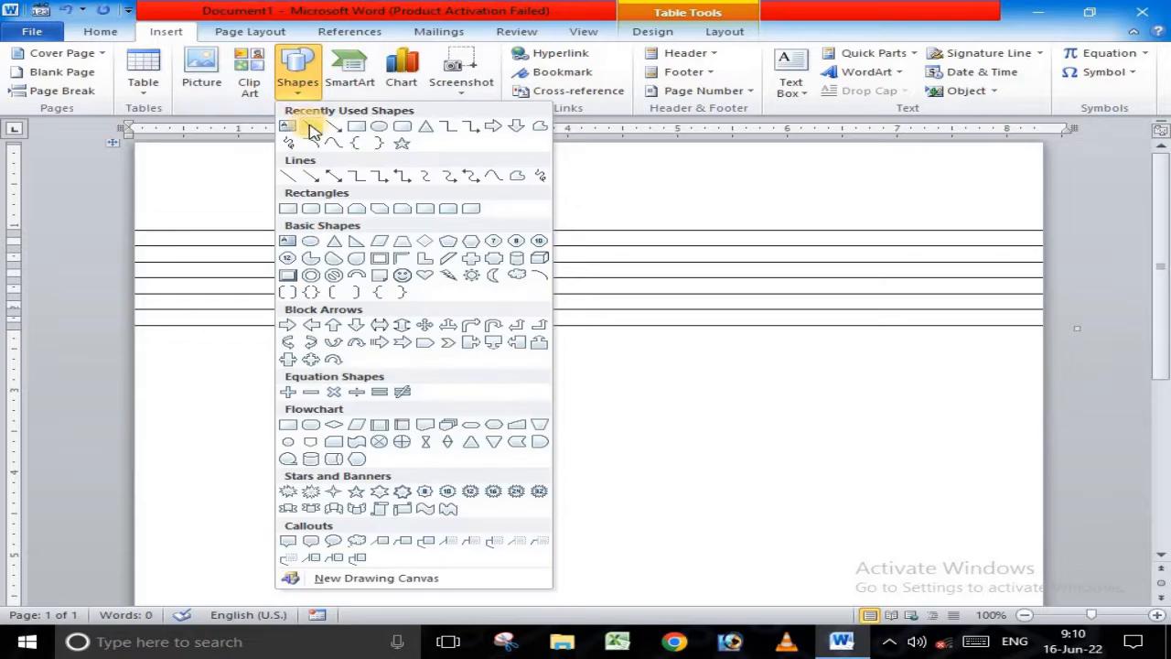
pyautogui.click(311, 128)
pyautogui.scroll(-1, 337, 174)
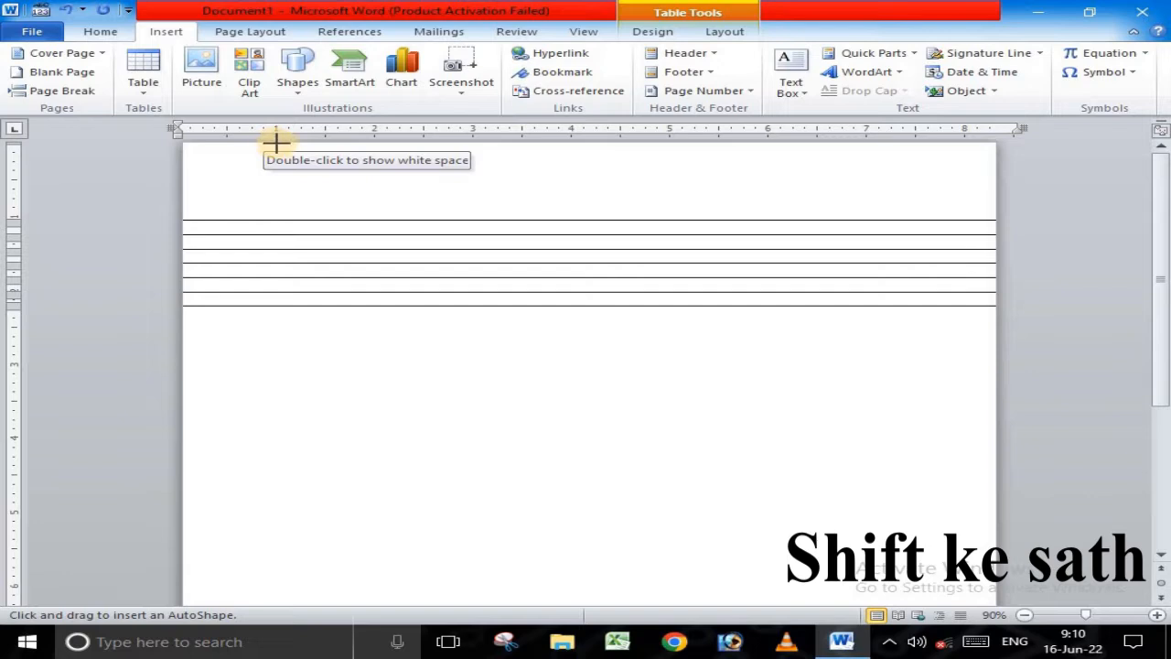
pyautogui.moveTo(274, 143)
pyautogui.mouseDown()
pyautogui.moveTo(332, 439)
pyautogui.moveTo(417, 644)
pyautogui.moveTo(394, 601)
pyautogui.moveTo(387, 633)
pyautogui.moveTo(381, 601)
pyautogui.mouseUp()
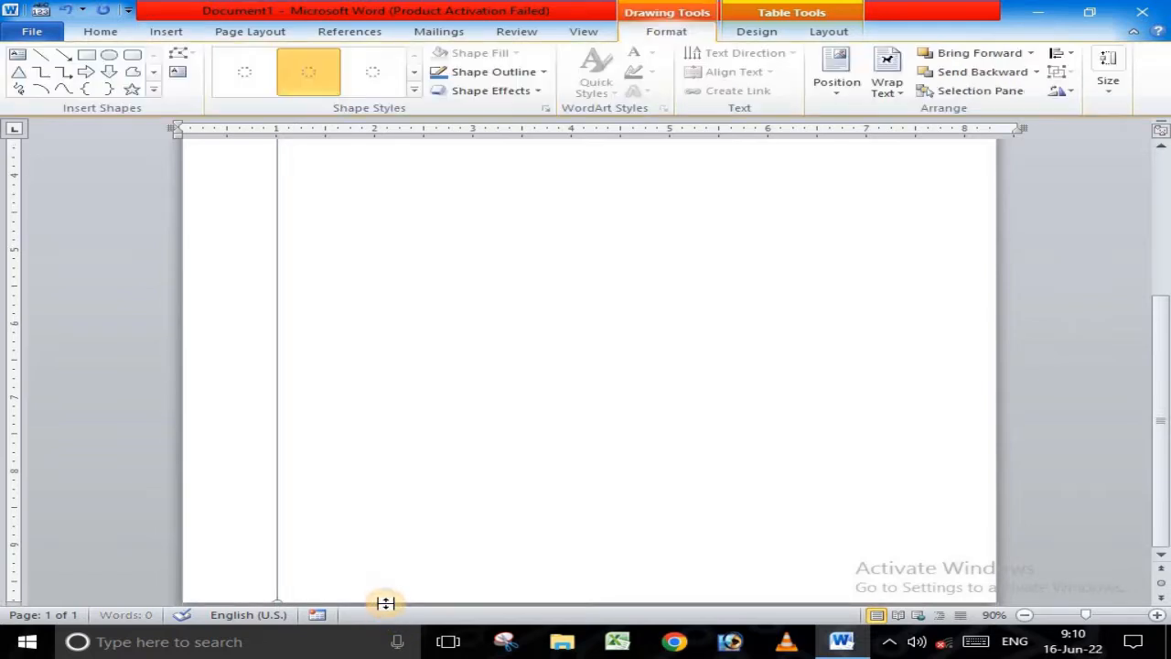
pyautogui.scroll(5, 381, 473)
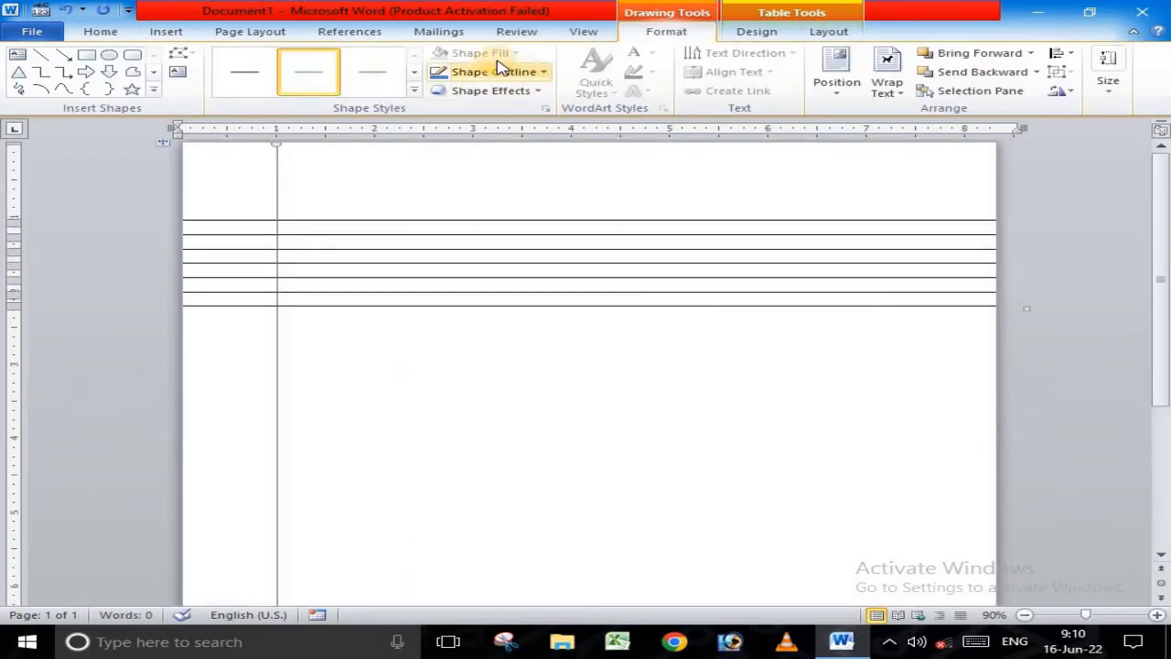
# Step: Set the vertical line's outline color to standard red
pyautogui.click(526, 72)
pyautogui.click(463, 193)
pyautogui.click(499, 73)
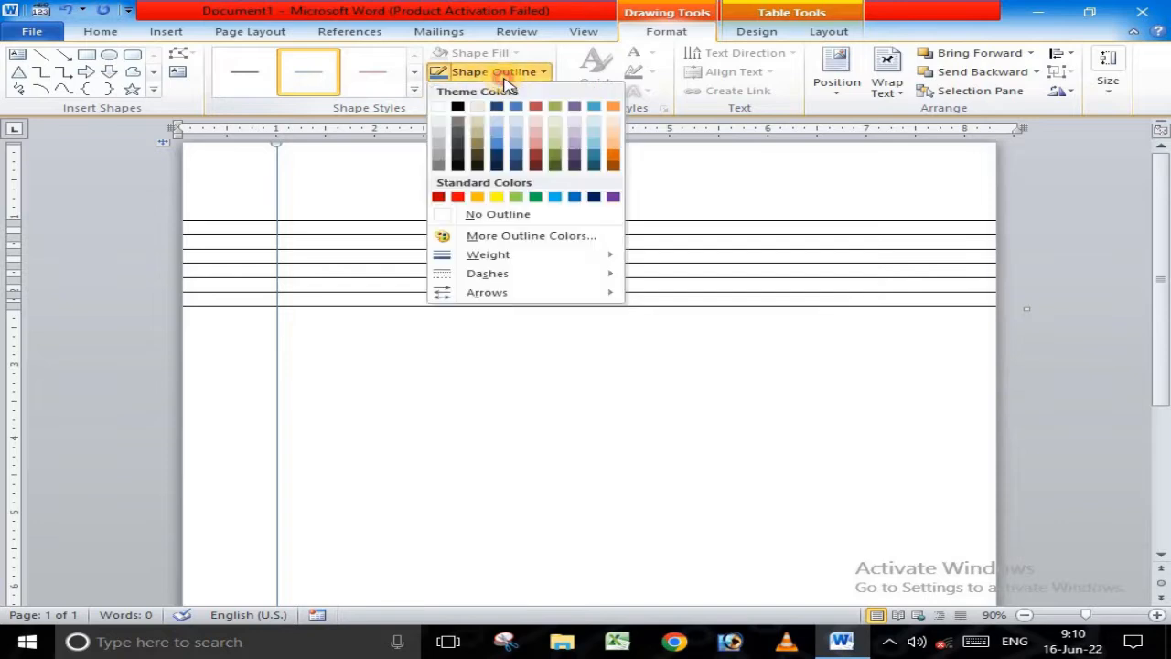
pyautogui.click(458, 199)
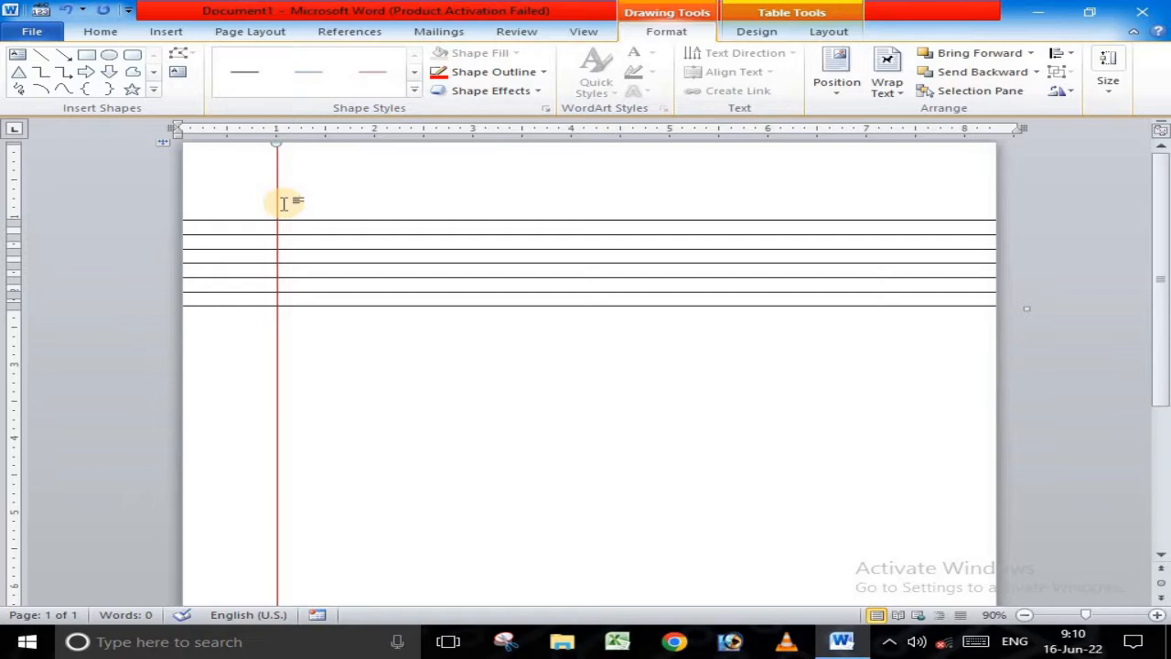
# Step: Duplicate the red vertical line and place the copy very close beside the original as a double margin line
pyautogui.hotkey('ctrl', 'd')
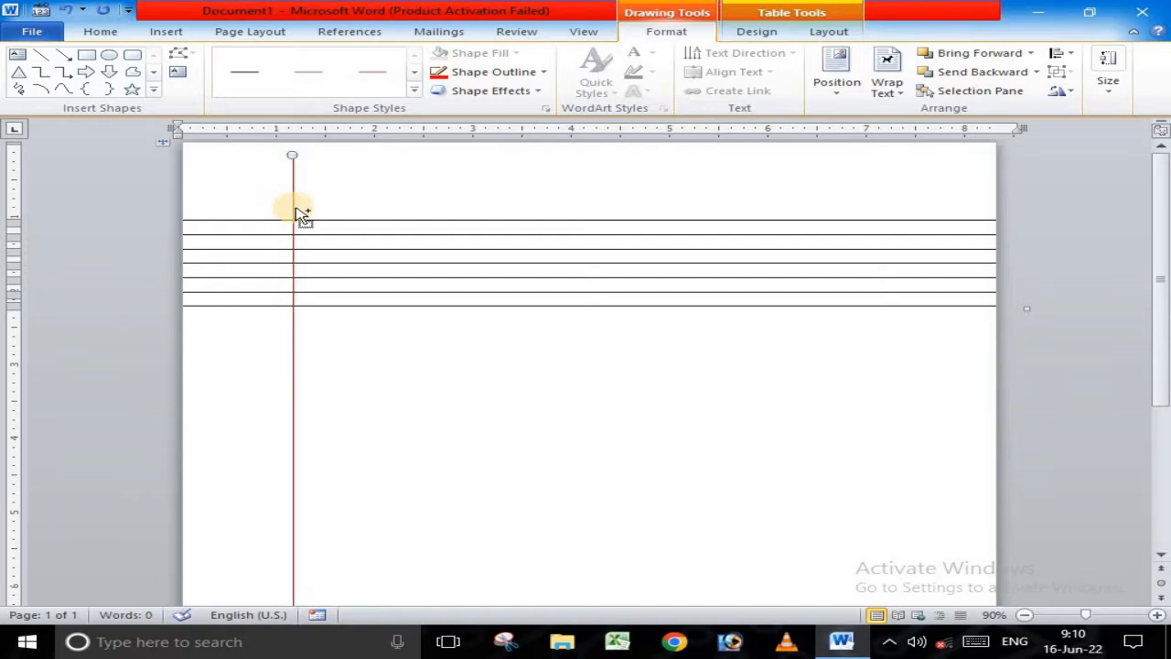
pyautogui.hotkey('ctrl', 'z')
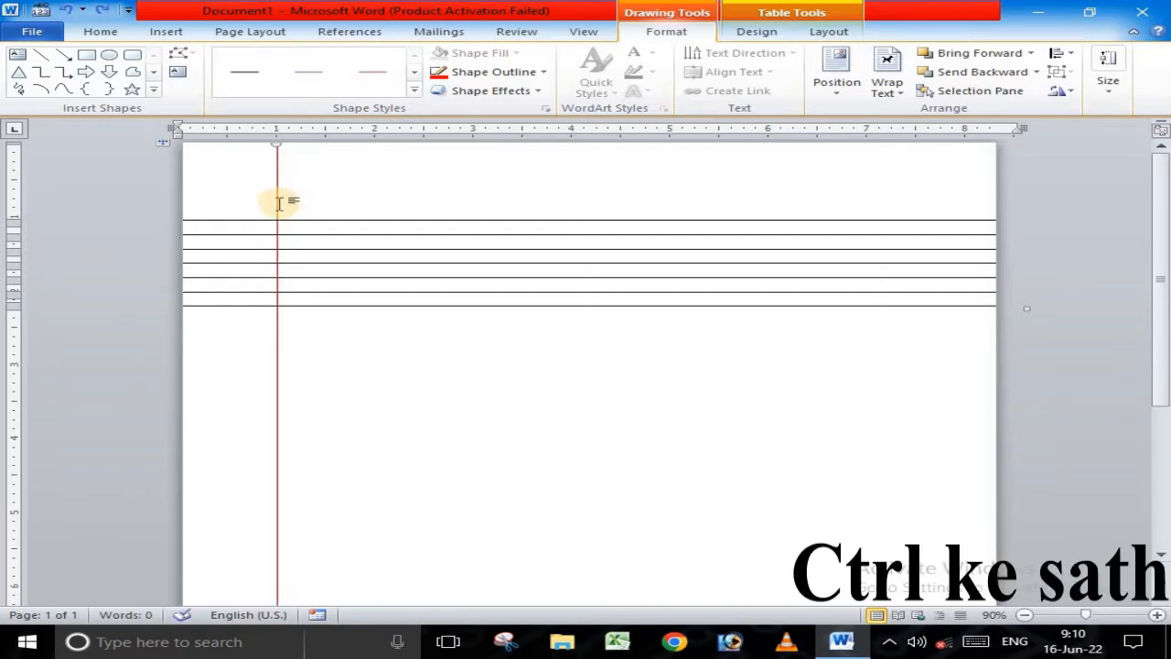
pyautogui.keyDown('ctrl'); pyautogui.moveTo(279, 203); pyautogui.dragTo(284, 203); pyautogui.keyUp('ctrl')
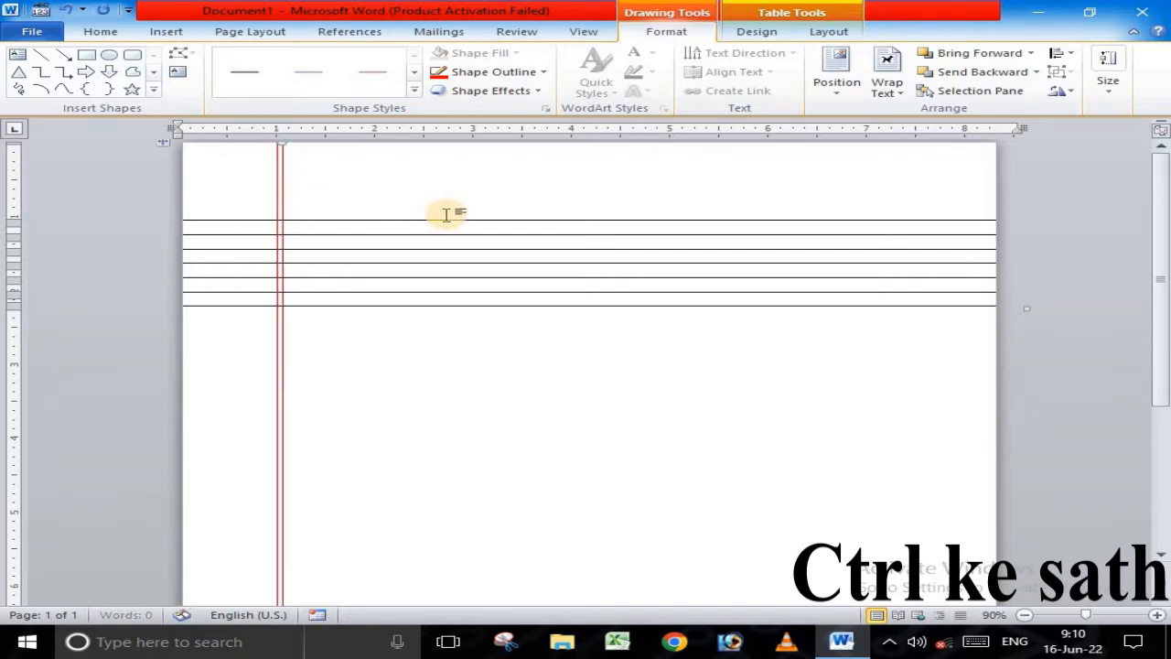
pyautogui.hotkey('ctrl', 'z')
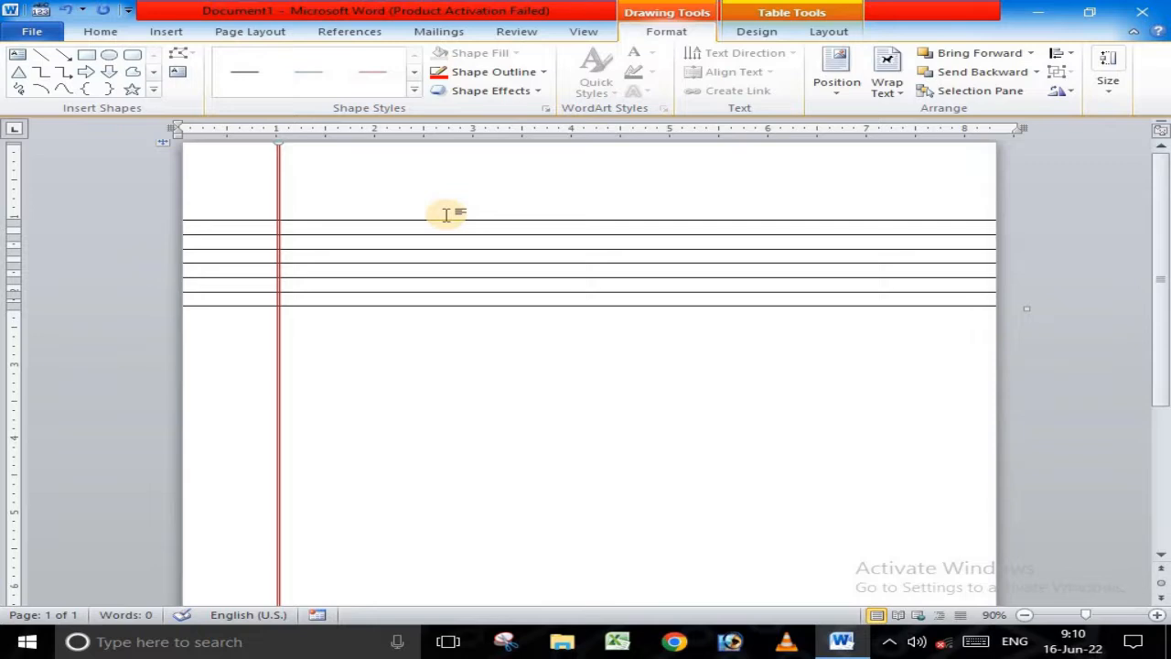
pyautogui.keyDown('ctrl'); pyautogui.scroll(1, 446, 214); pyautogui.keyUp('ctrl')
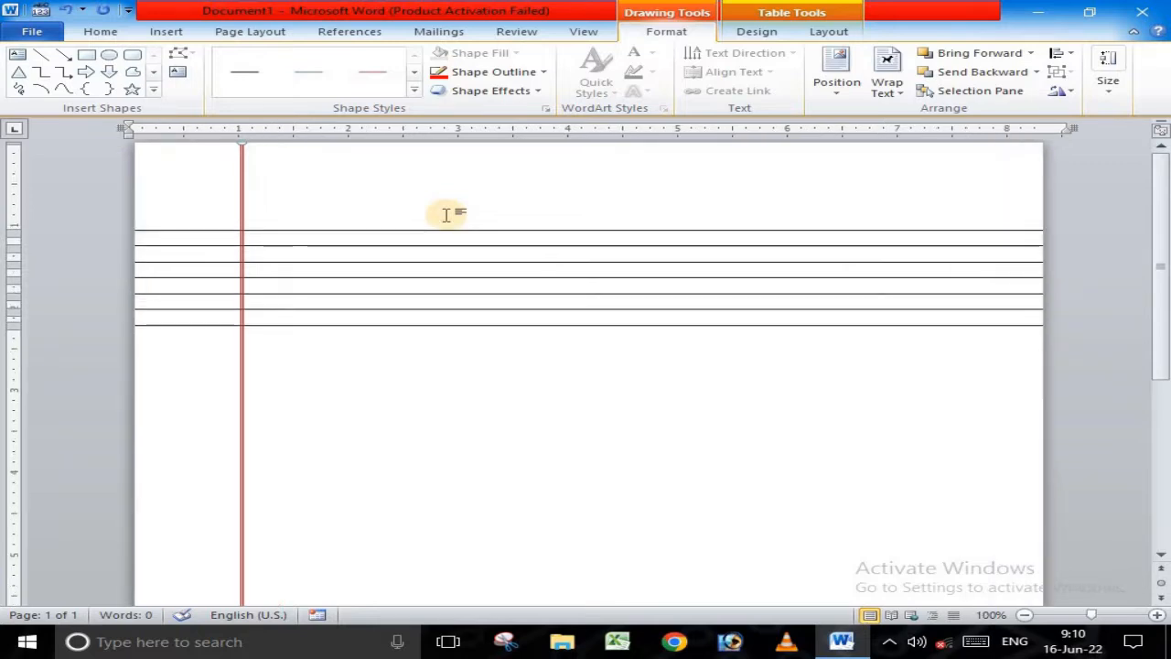
pyautogui.scroll(-6, 484, 265)
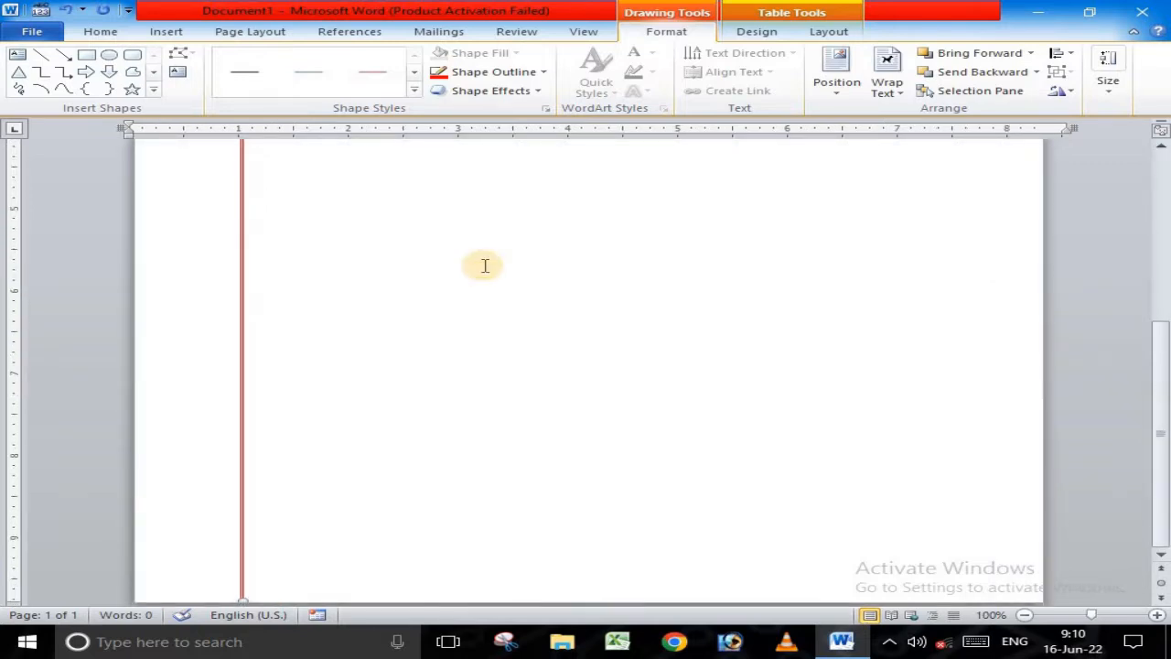
pyautogui.click(463, 311)
pyautogui.scroll(5, 462, 310)
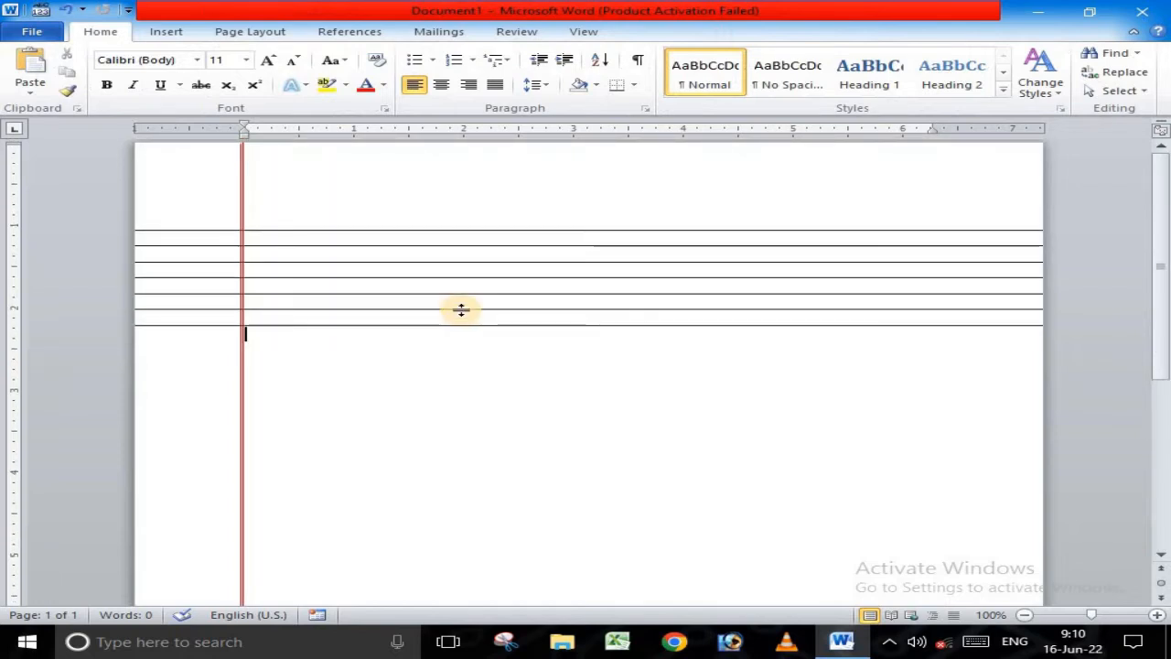
# Step: Increase the table's first row height to about 1.1 inches and draw a straight horizontal line across the page just above that row's lower border
pyautogui.click(273, 231)
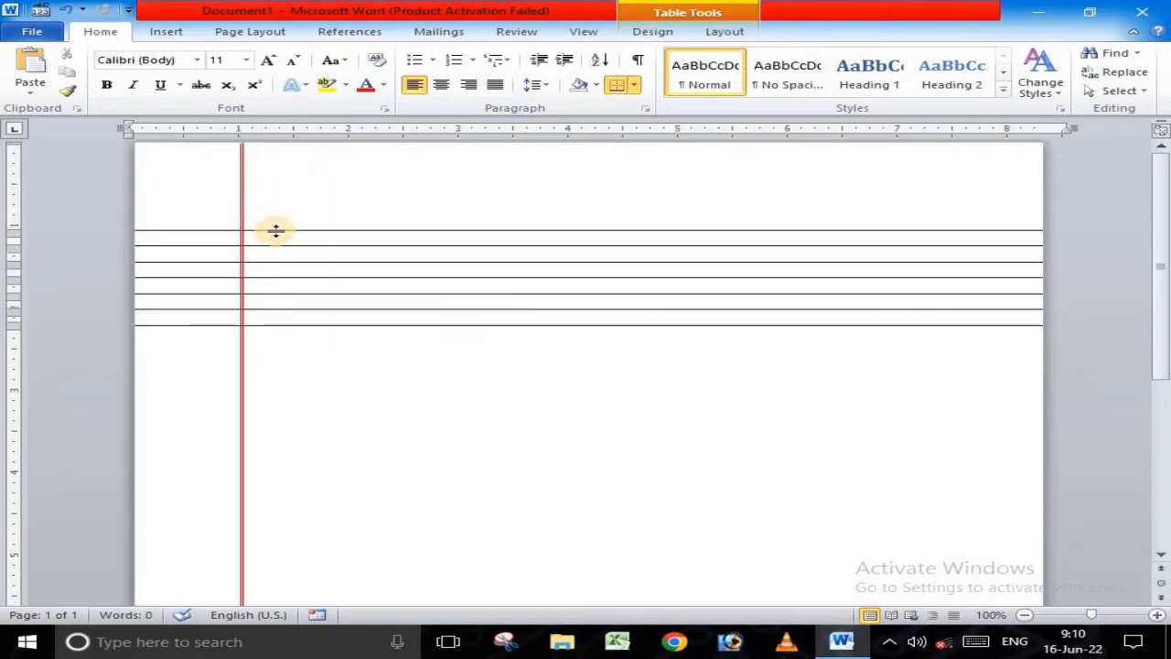
pyautogui.moveTo(276, 231); pyautogui.dragTo(274, 240)
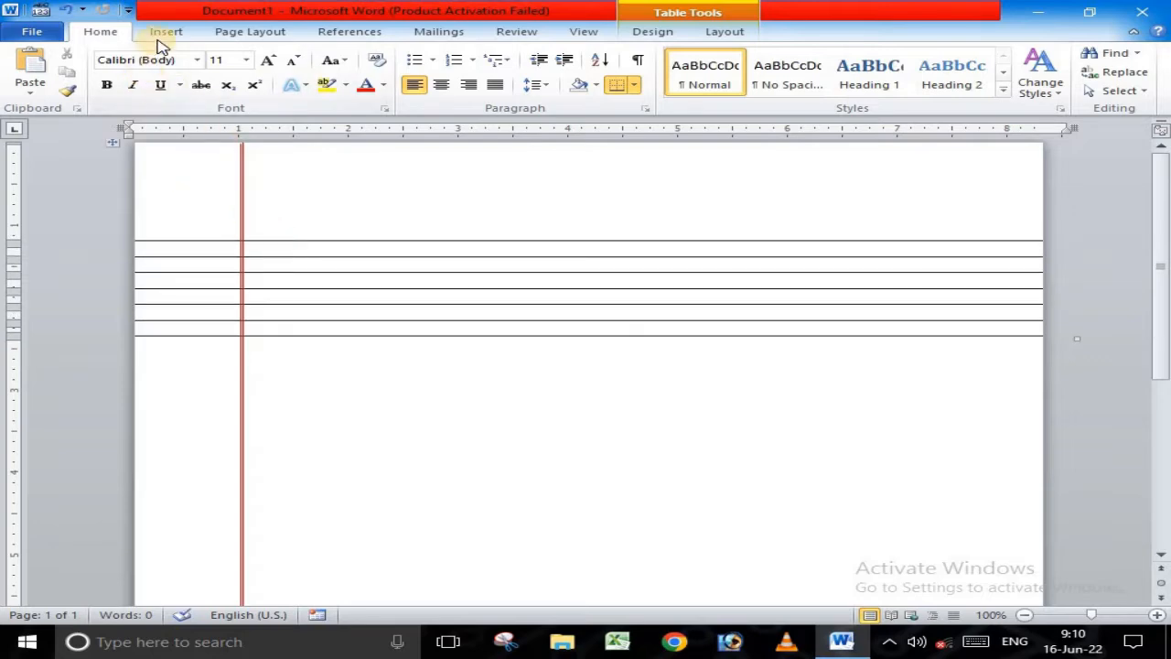
pyautogui.click(165, 31)
pyautogui.click(298, 75)
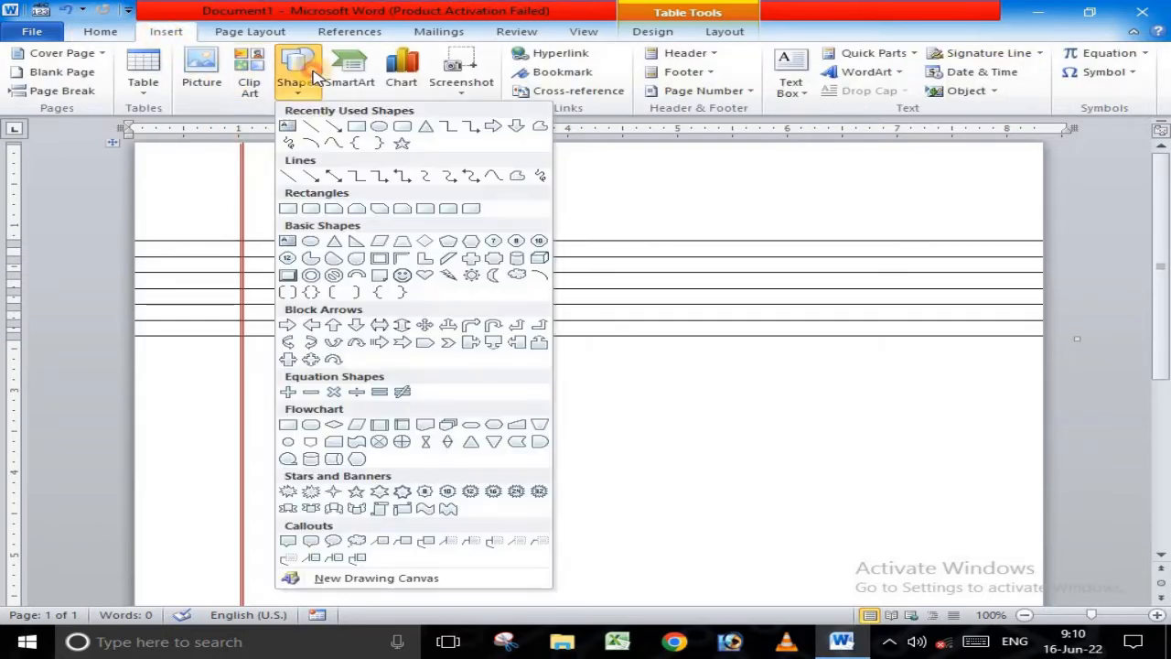
pyautogui.click(311, 125)
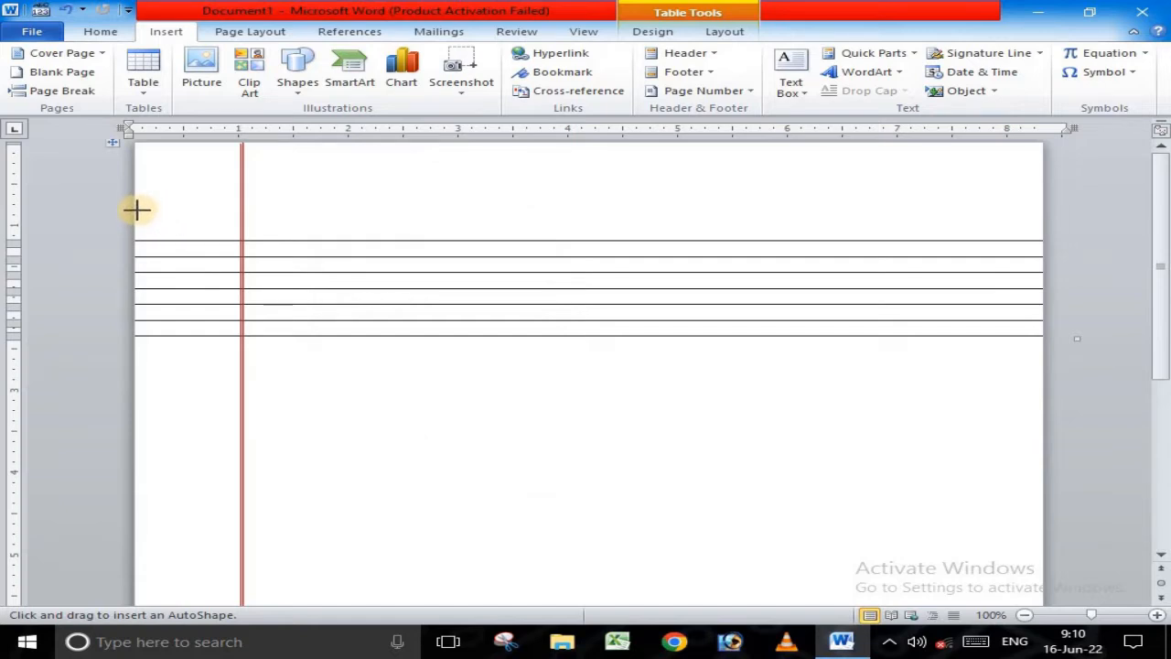
pyautogui.moveTo(136, 209)
pyautogui.mouseDown()
pyautogui.moveTo(558, 198)
pyautogui.moveTo(1054, 209)
pyautogui.mouseUp()
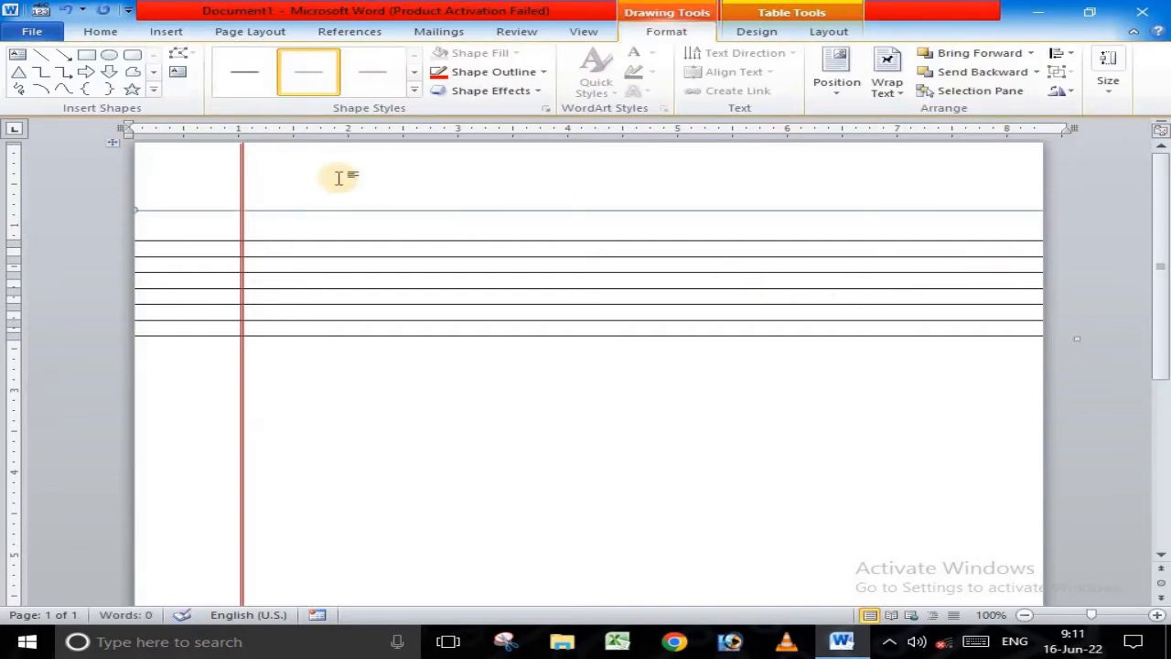
# Step: Copy the red vertical margin line's formatting onto the horizontal header line
pyautogui.click(241, 171)
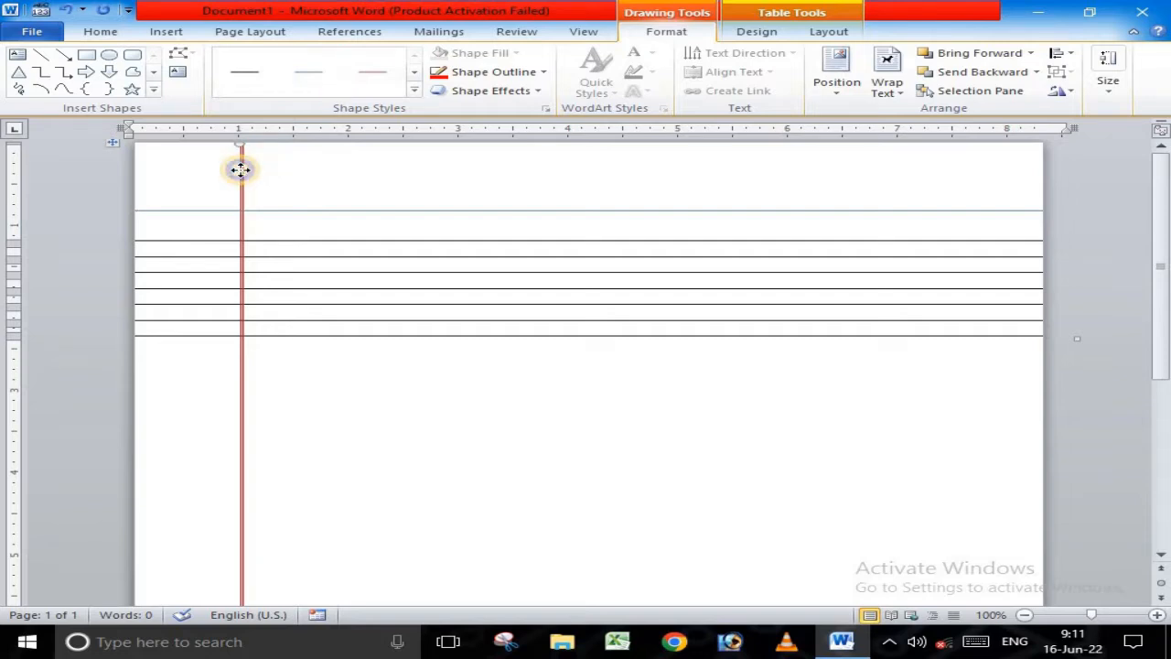
pyautogui.rightClick(240, 170)
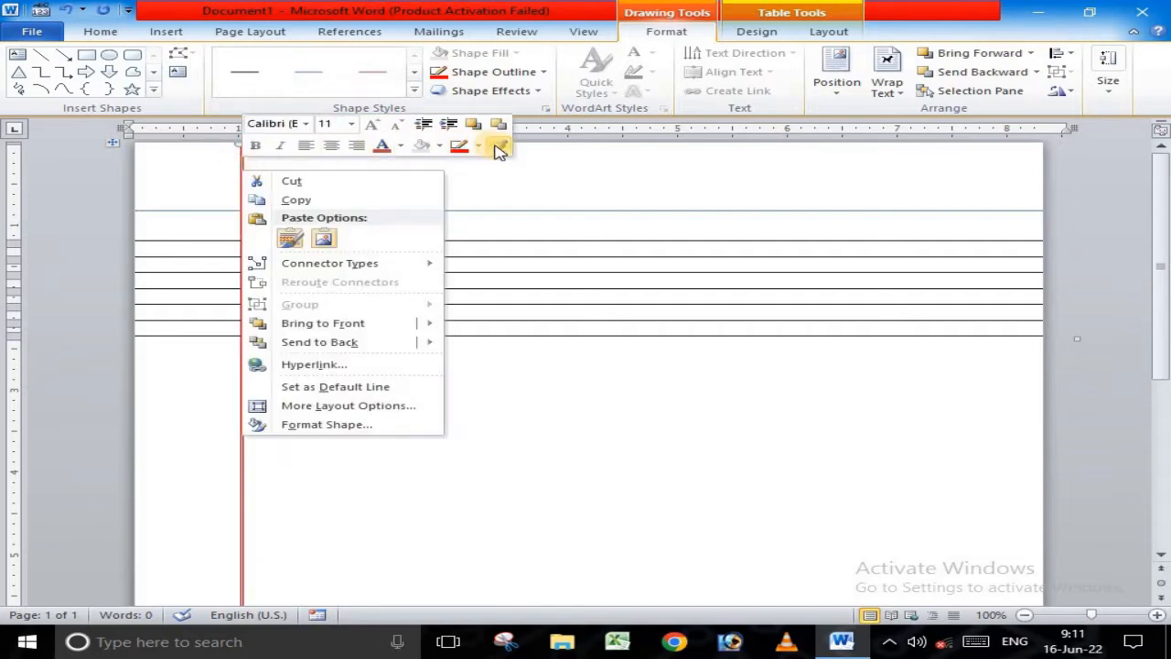
pyautogui.click(499, 148)
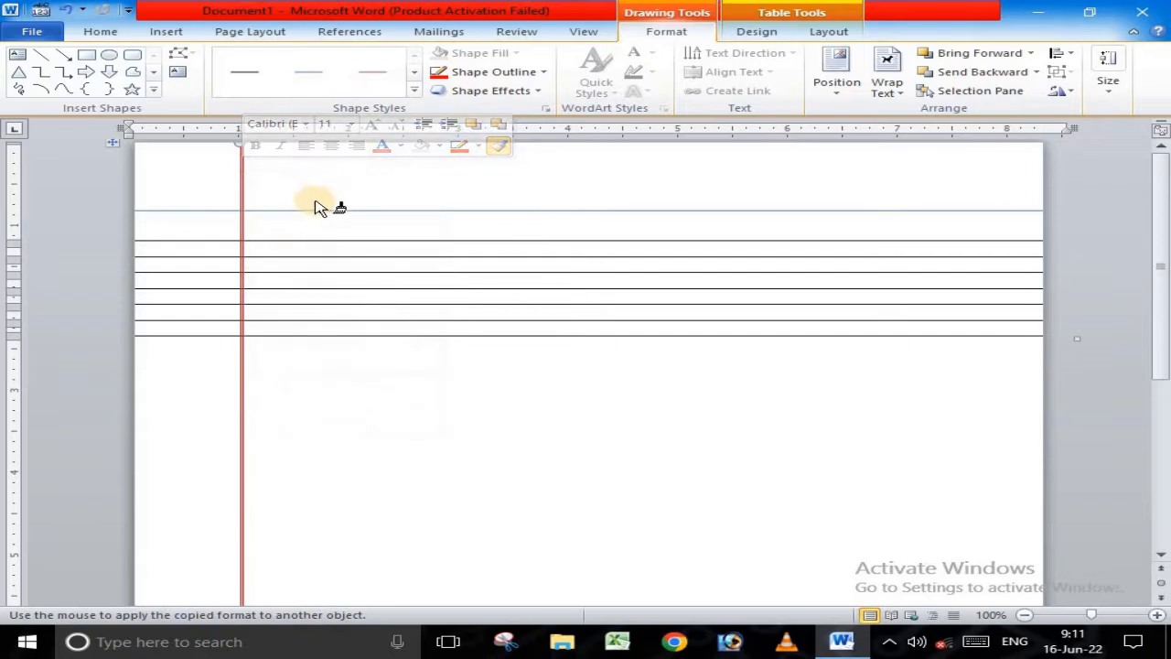
pyautogui.click(324, 211)
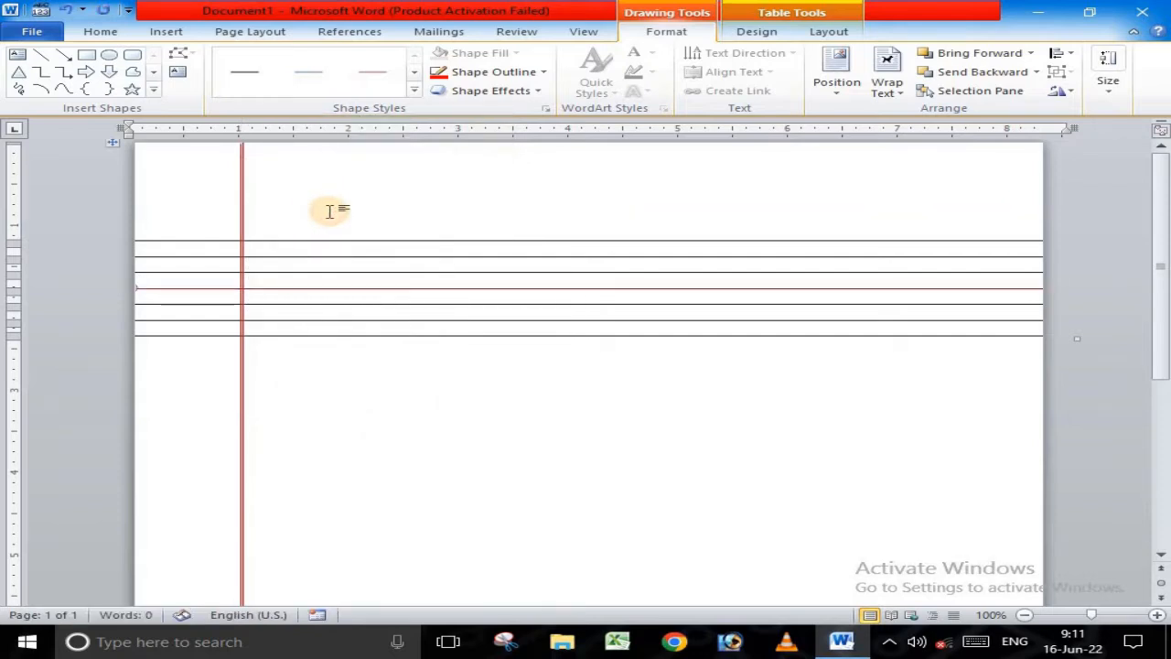
# Step: Move the red horizontal line up into the first row, about 0.2 inch above that row's lower border
pyautogui.press('Up')
pyautogui.press('Up')
pyautogui.press('Up')
pyautogui.press('Up')
pyautogui.press('Up')
pyautogui.press('Up')
pyautogui.press('Up')
pyautogui.press('Up')
pyautogui.press('Up')
pyautogui.press('Up')
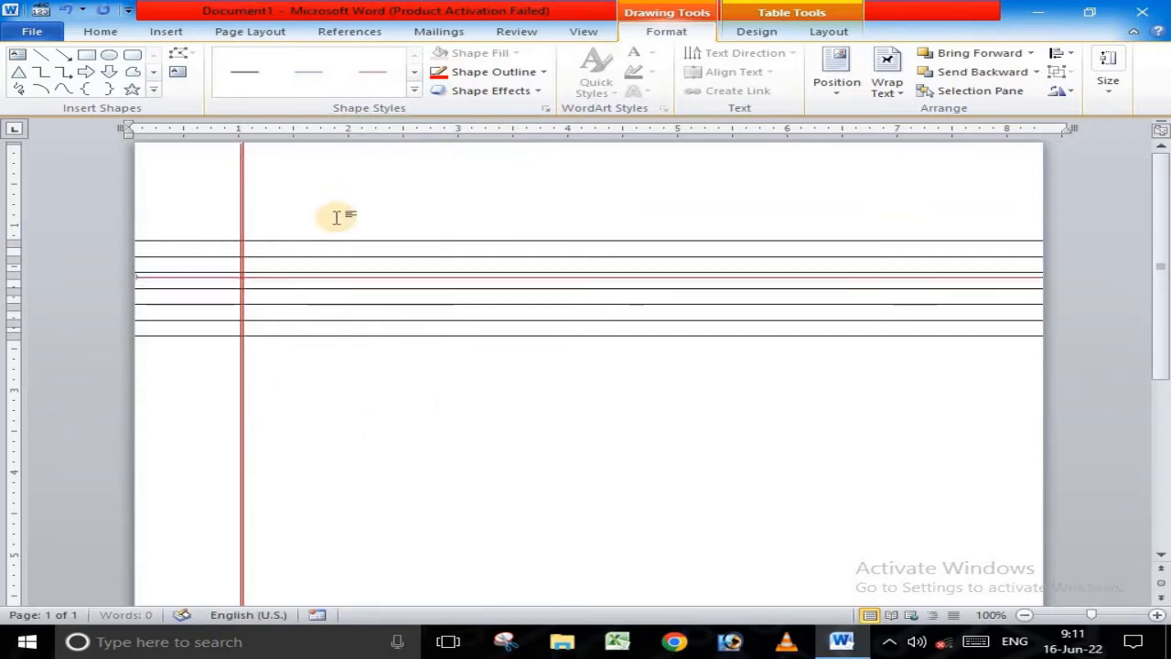
pyautogui.press('Up')
pyautogui.press('Up')
pyautogui.press('Up')
pyautogui.press('Up')
pyautogui.press('Up')
pyautogui.press('Up')
pyautogui.press('Up')
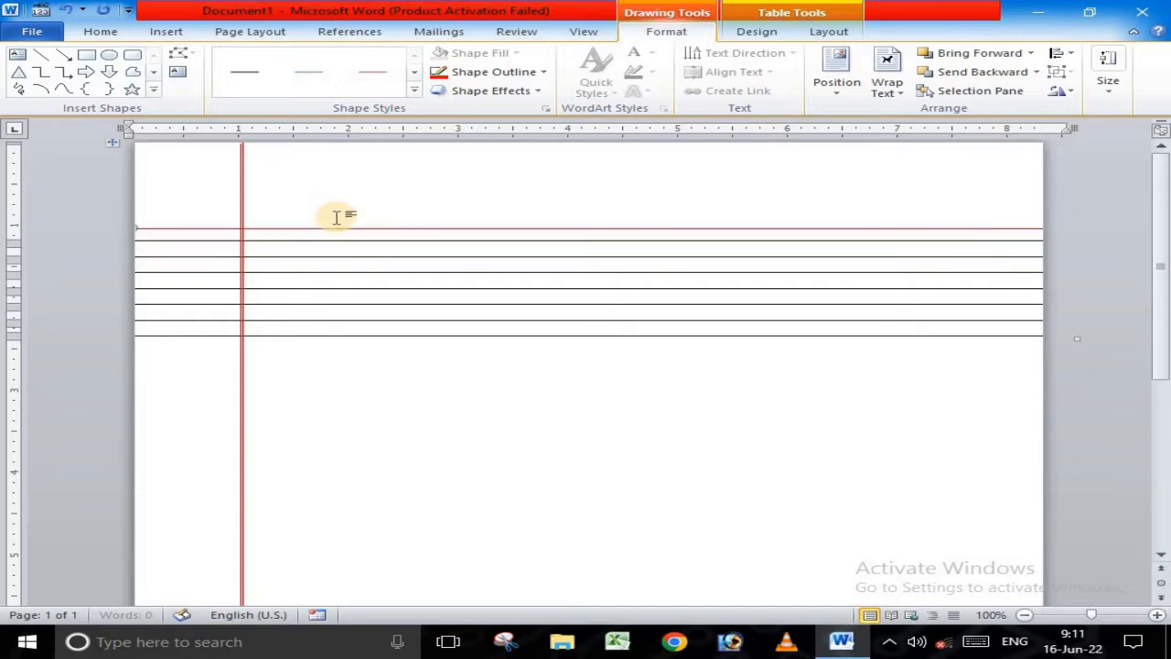
pyautogui.press('Up')
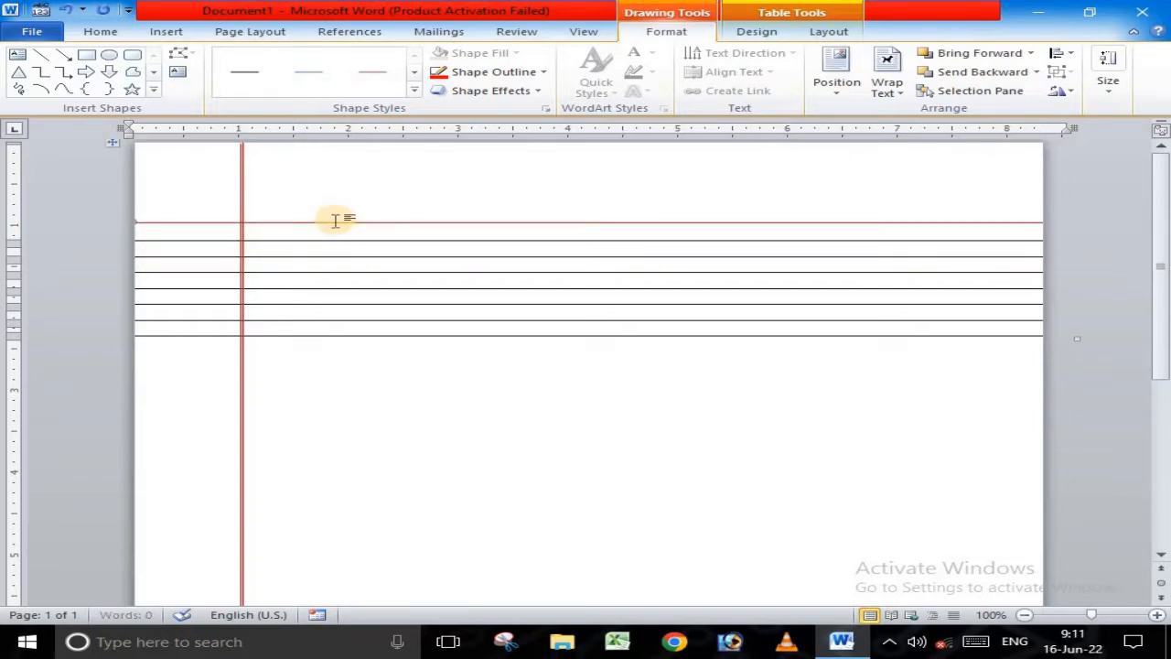
pyautogui.press('Up')
pyautogui.press('Up')
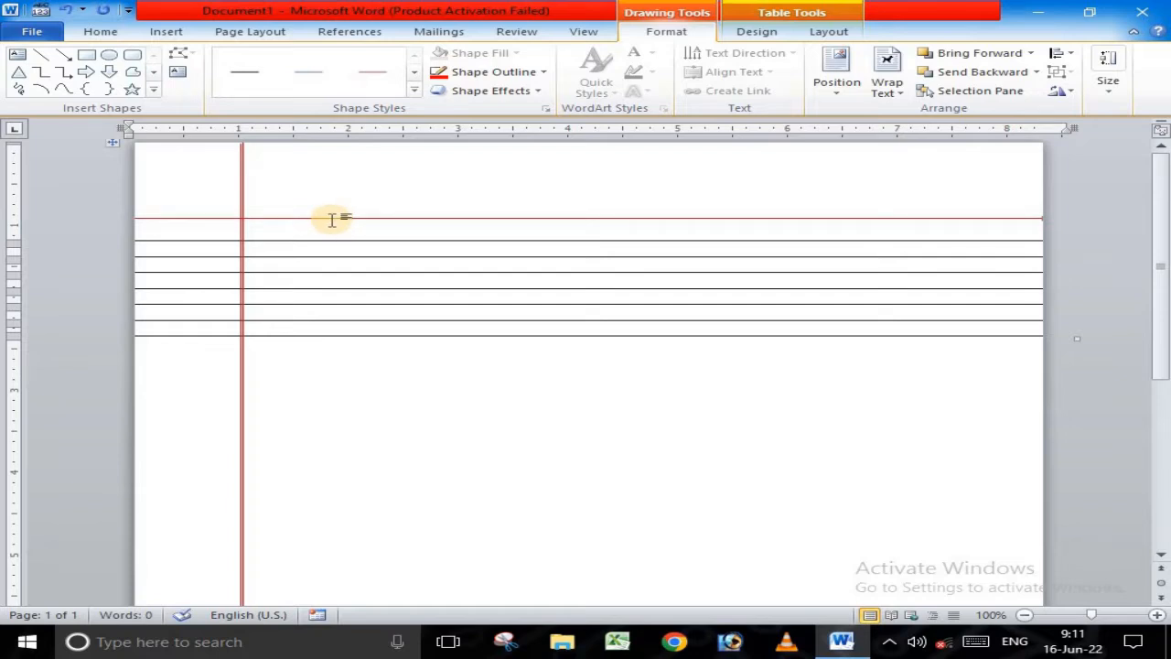
pyautogui.click(347, 227)
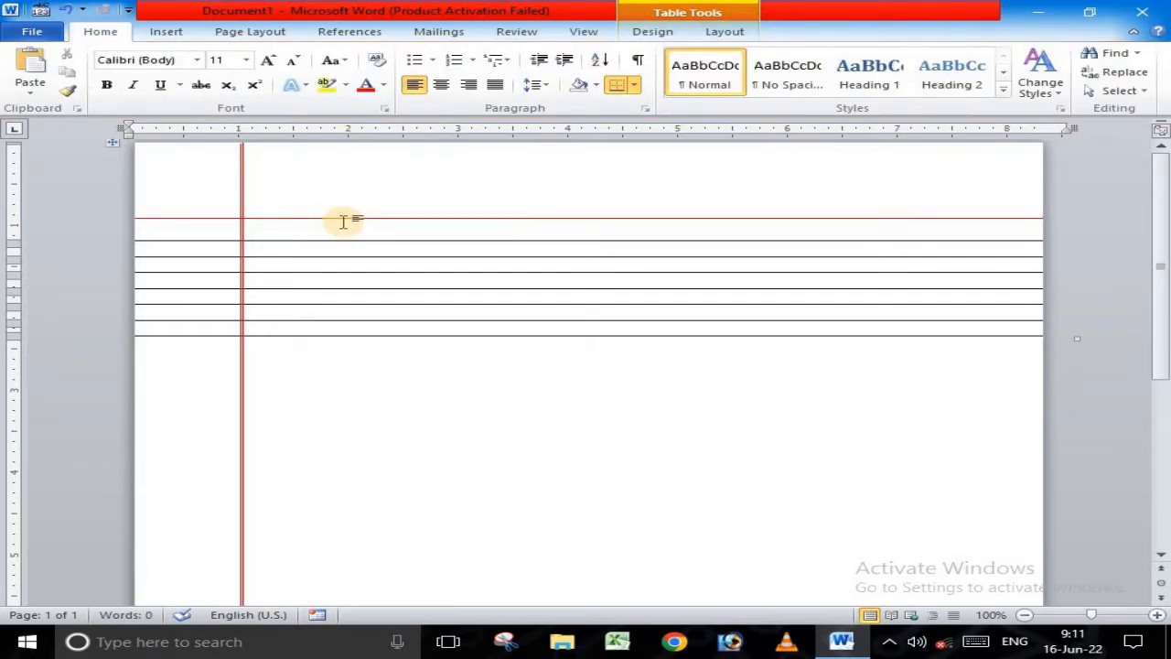
# Step: Duplicate the red horizontal line and place the copy very close above the original as a double header line
pyautogui.moveTo(345, 219); pyautogui.dragTo(346, 214)
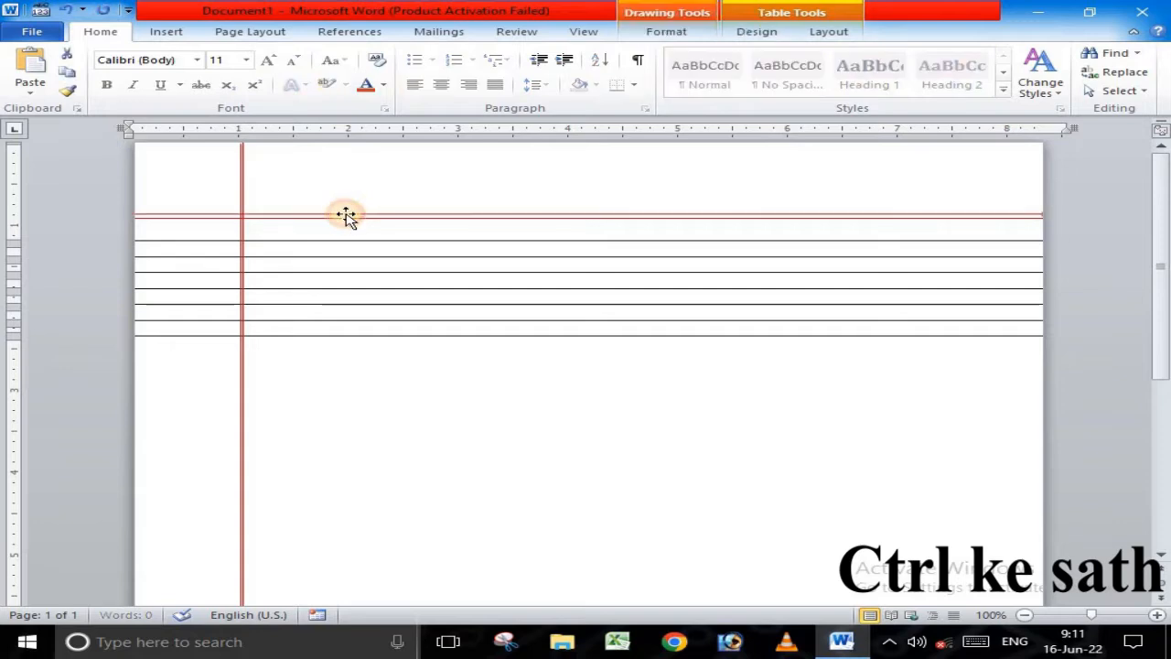
pyautogui.press('Down')
pyautogui.press('Down')
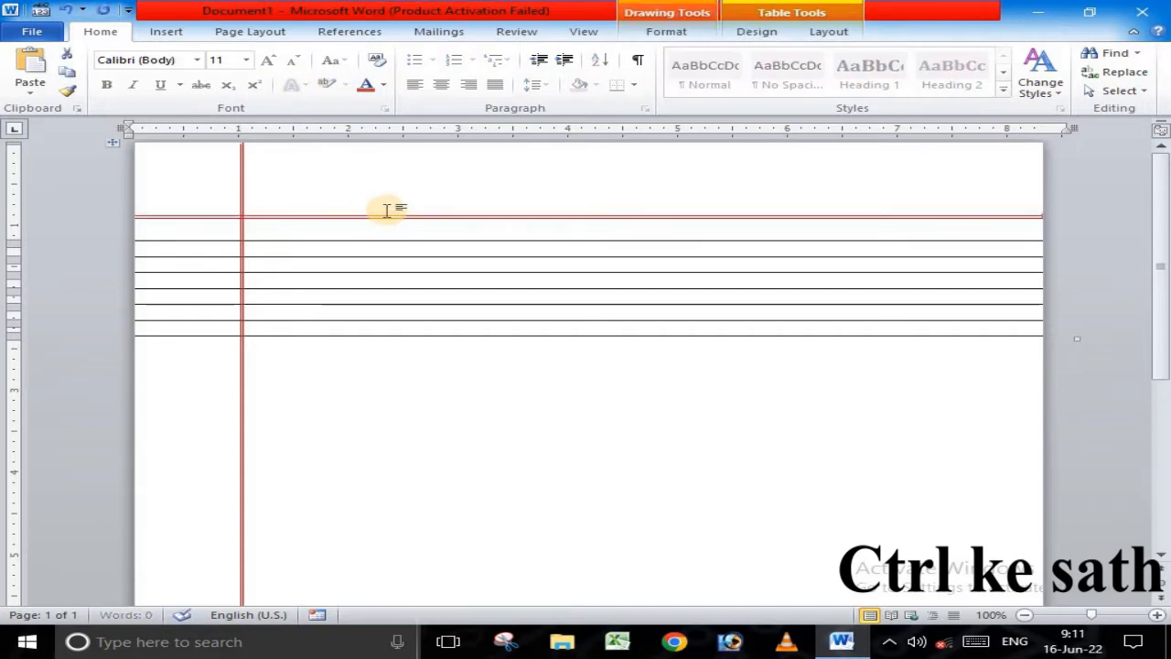
pyautogui.click(416, 162)
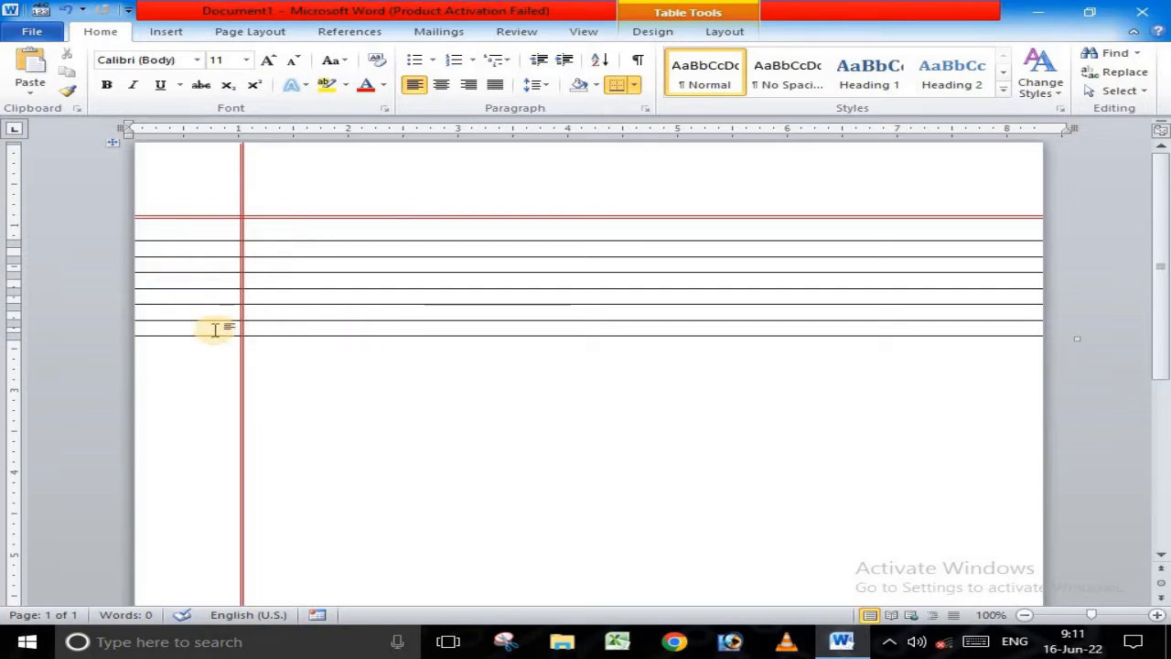
# Step: Add new rows after the table's last row until the ruled lines fill the page down to its lower edge
pyautogui.press('Tab')
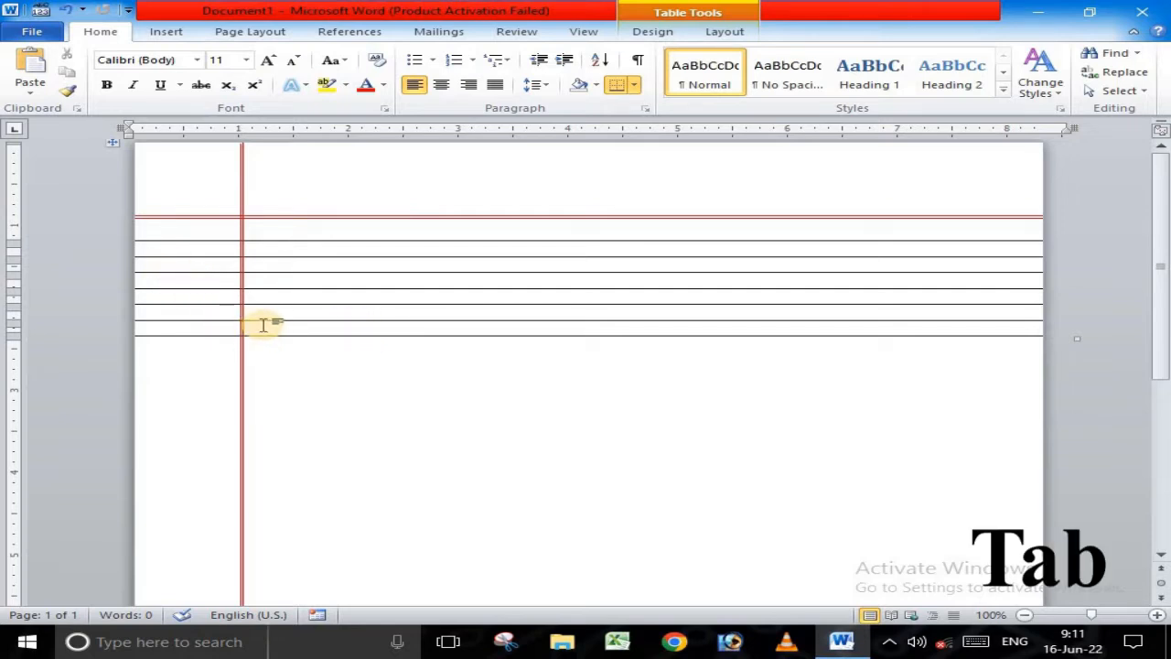
pyautogui.press('Tab')
pyautogui.press('Tab')
pyautogui.press('Tab')
pyautogui.press('Tab')
pyautogui.press('Tab')
pyautogui.press('Tab')
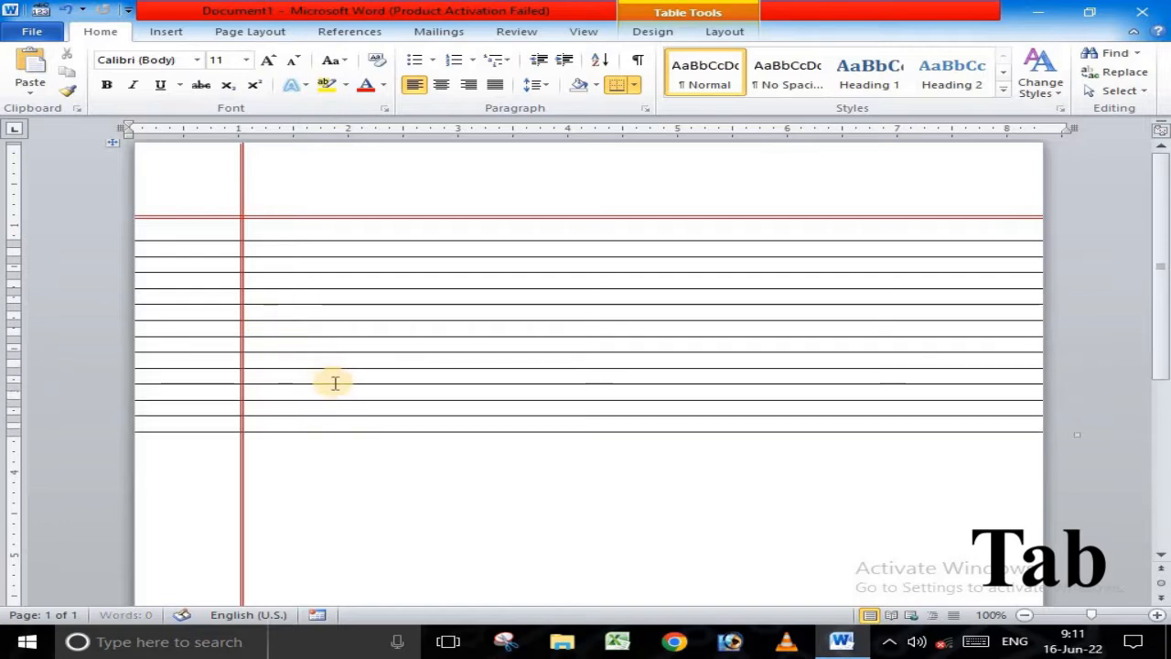
pyautogui.press('Tab')
pyautogui.press('Tab')
pyautogui.press('Tab')
pyautogui.scroll(-5, 336, 385)
pyautogui.press('Tab')
pyautogui.press('Tab')
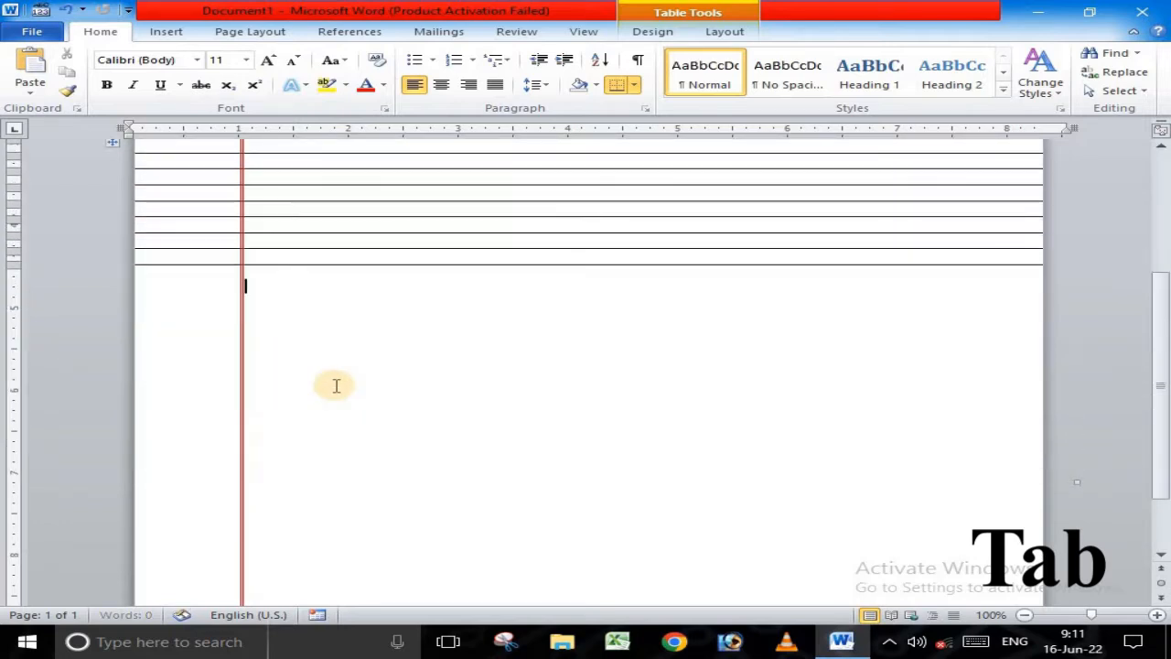
pyautogui.press('Tab')
pyautogui.press('Tab')
pyautogui.press('Tab')
pyautogui.press('Tab')
pyautogui.press('Tab')
pyautogui.press('Tab')
pyautogui.press('Tab')
pyautogui.press('Tab')
pyautogui.press('Tab')
pyautogui.press('Tab')
pyautogui.press('Tab')
pyautogui.scroll(-2, 336, 385)
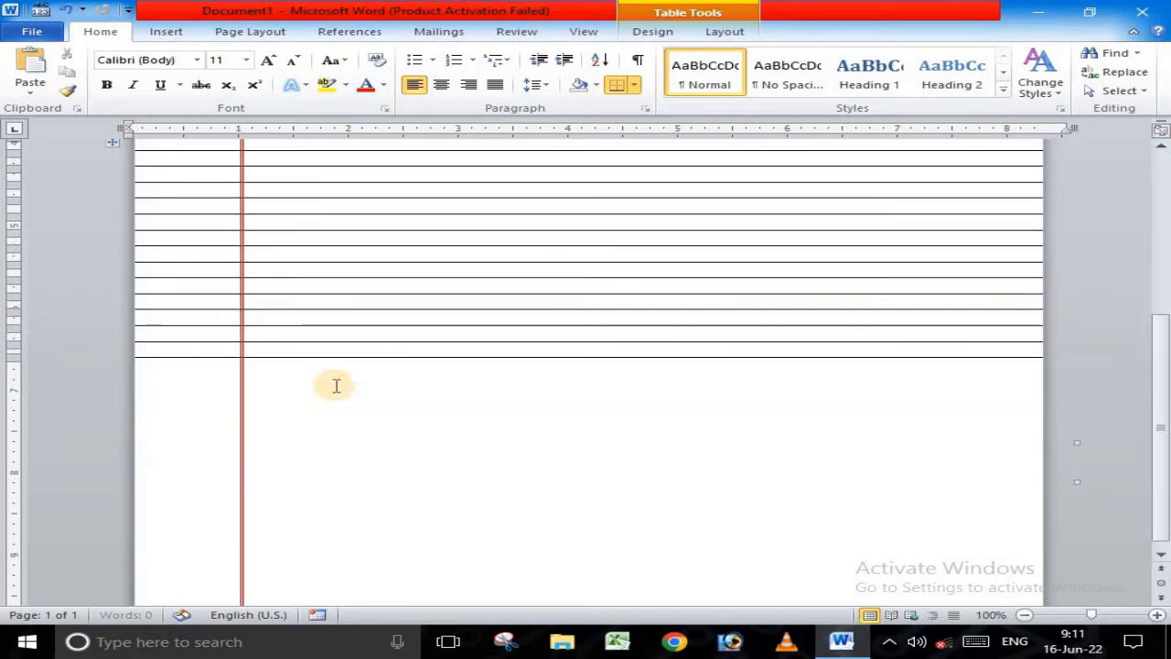
pyautogui.press('Tab')
pyautogui.press('Tab')
pyautogui.press('Tab')
pyautogui.press('Tab')
pyautogui.press('Tab')
pyautogui.press('Tab')
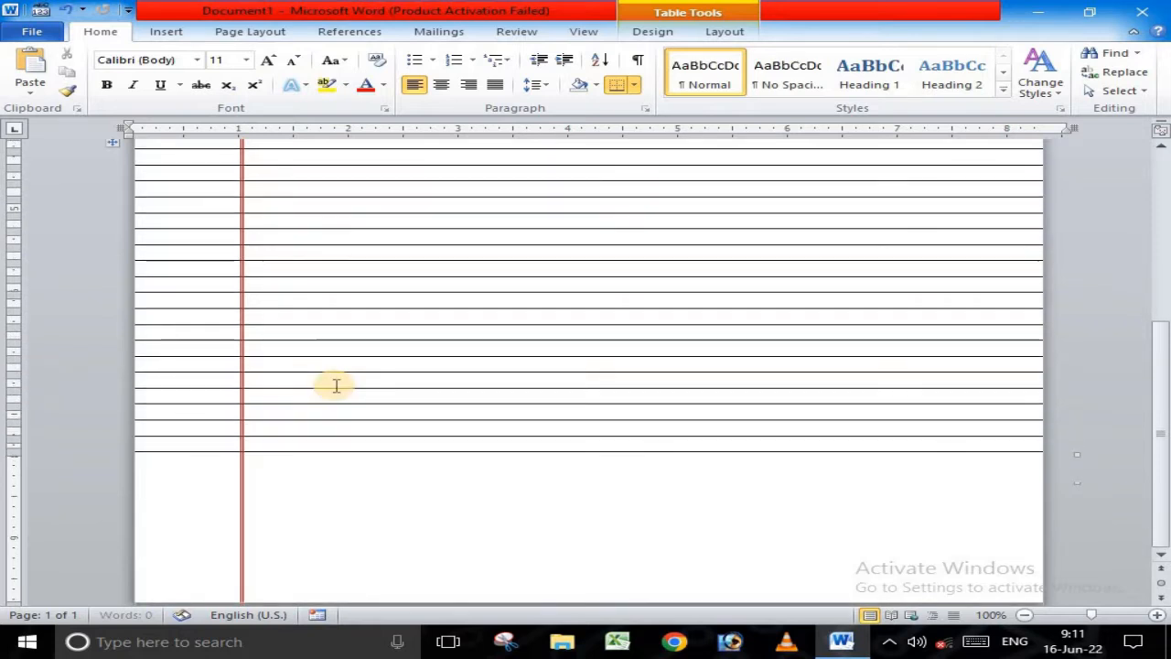
pyautogui.press('Tab')
pyautogui.press('Tab')
pyautogui.press('Tab')
pyautogui.press('Tab')
pyautogui.press('Tab')
pyautogui.press('Tab')
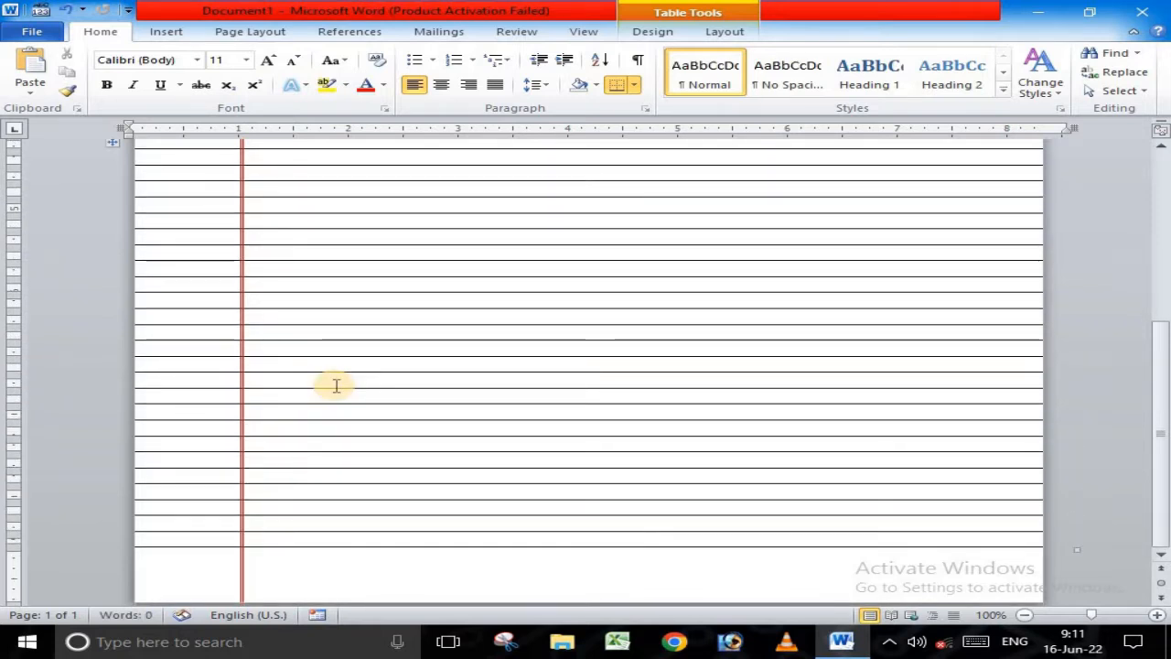
pyautogui.press('Tab')
pyautogui.press('Tab')
pyautogui.press('Tab')
pyautogui.scroll(5, 335, 384)
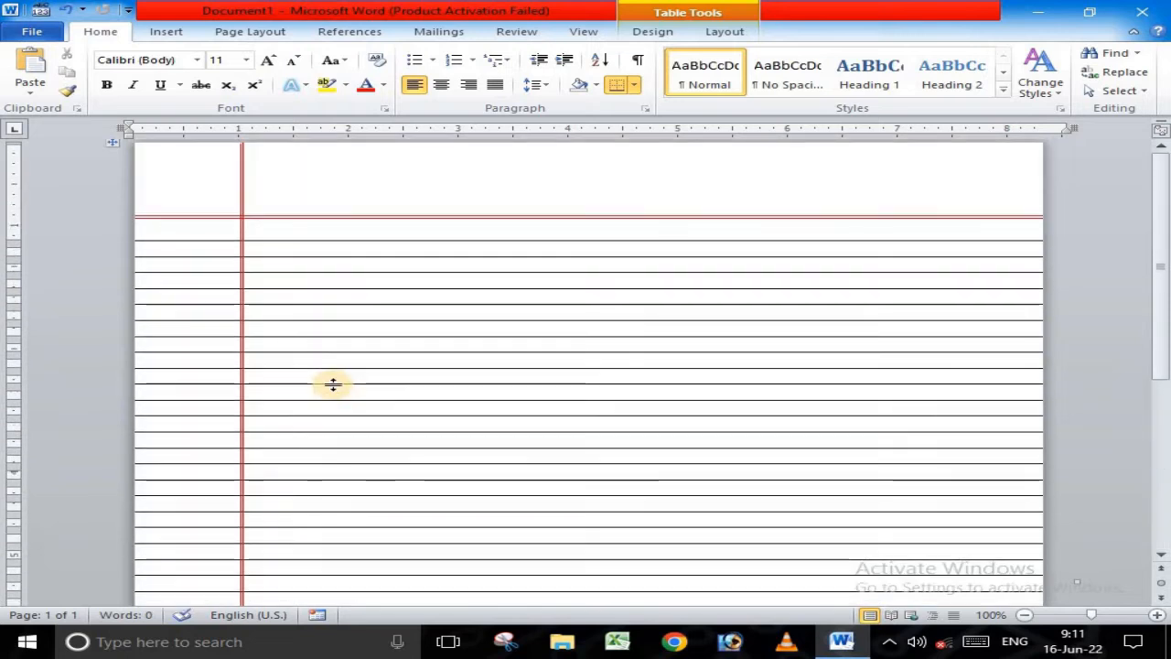
# Step: Examine both ends of the double red margin line at 150% zoom, then return the page to 100%
pyautogui.click(336, 199)
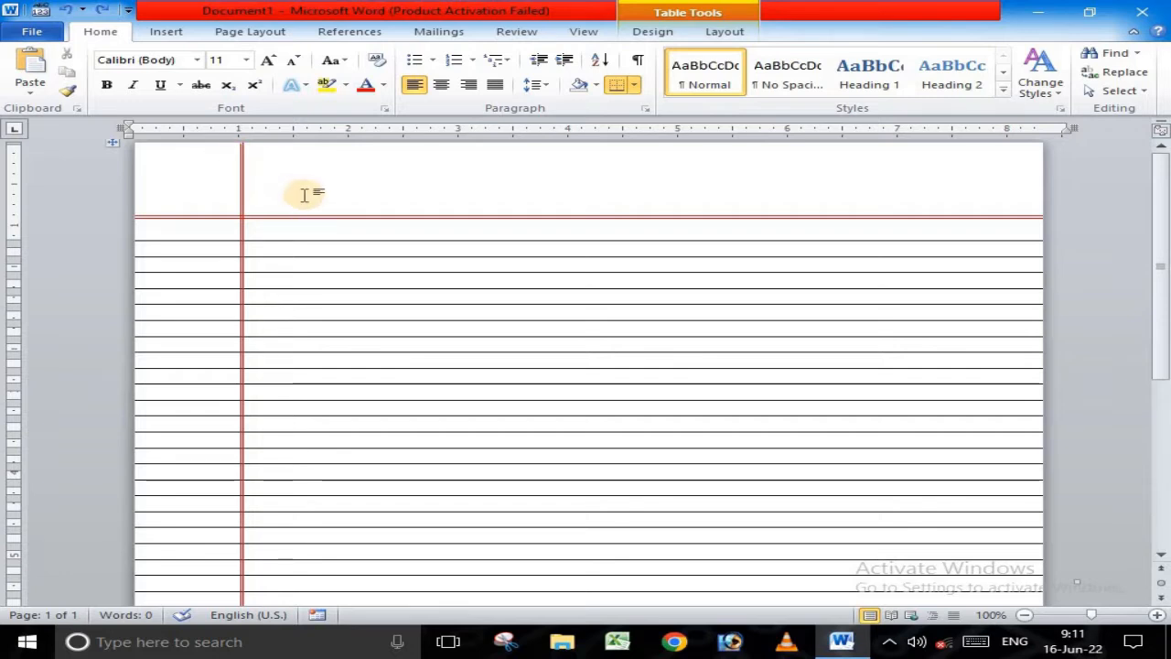
pyautogui.scroll(5, 306, 194)
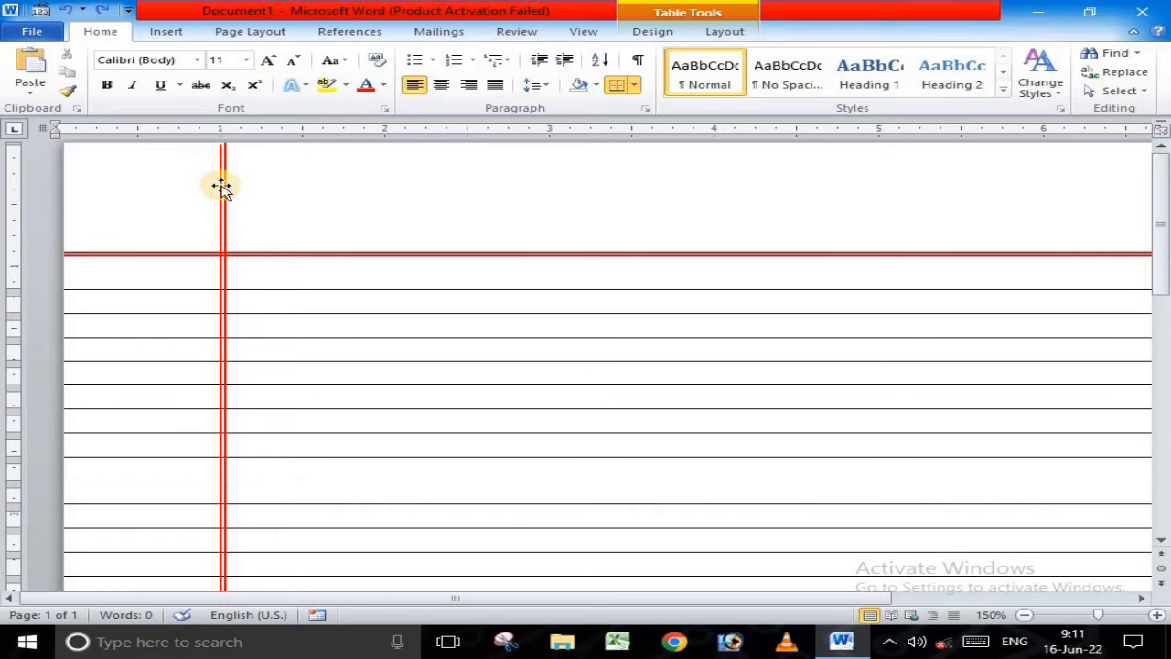
pyautogui.click(222, 186)
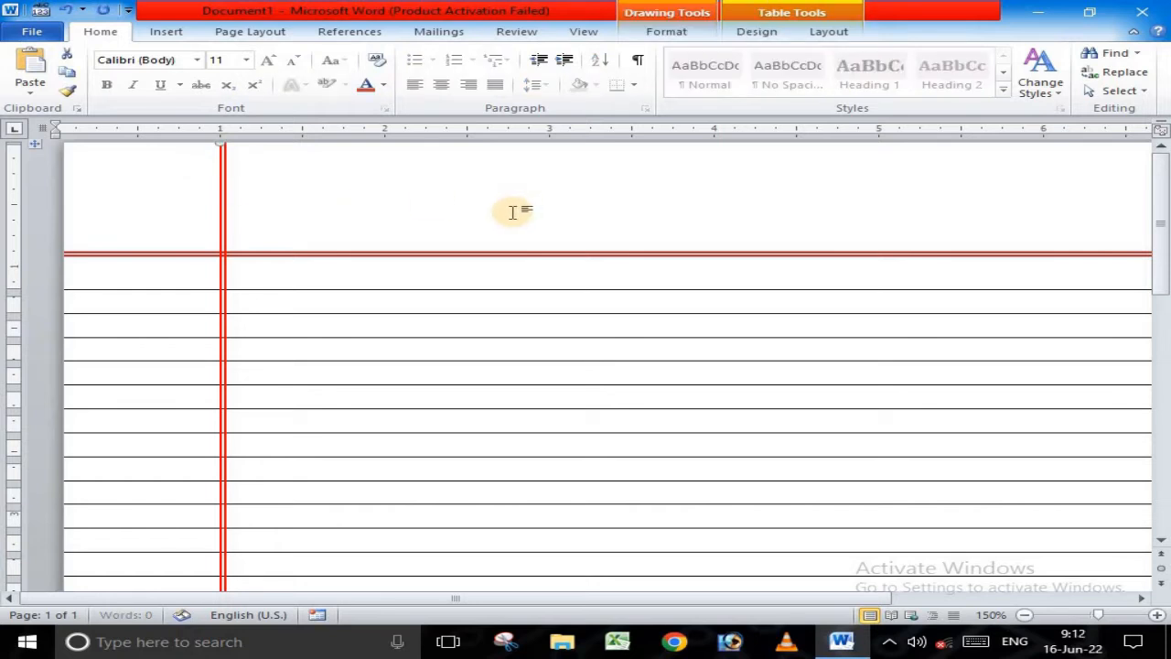
pyautogui.click(400, 196)
pyautogui.scroll(-3, 412, 214)
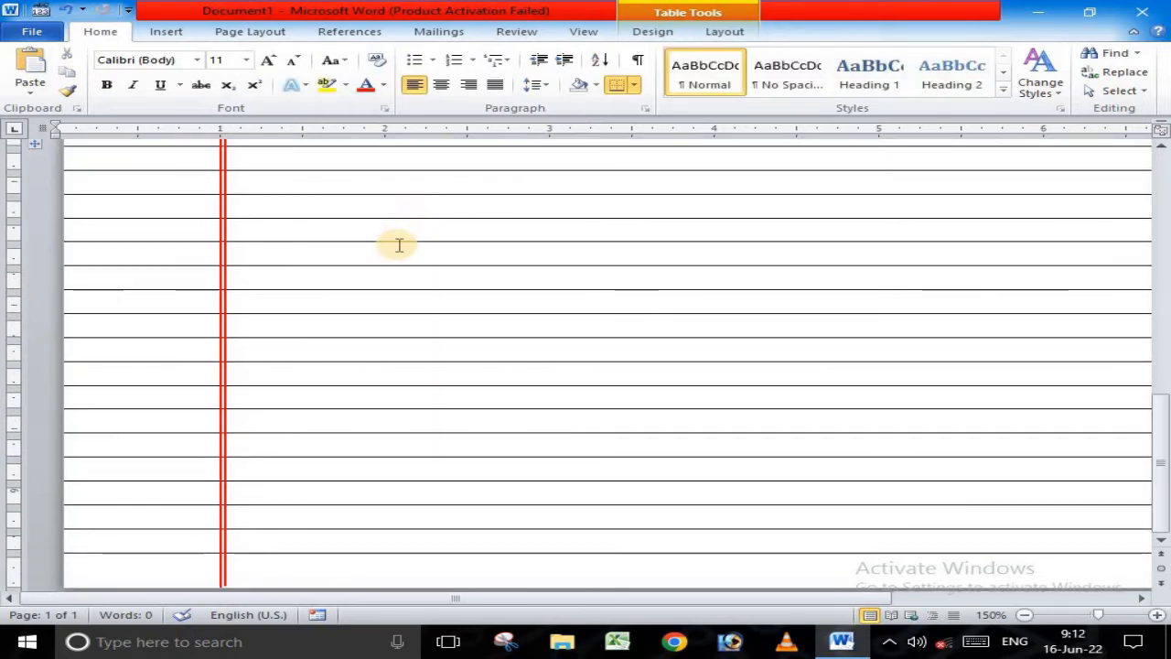
pyautogui.click(223, 580)
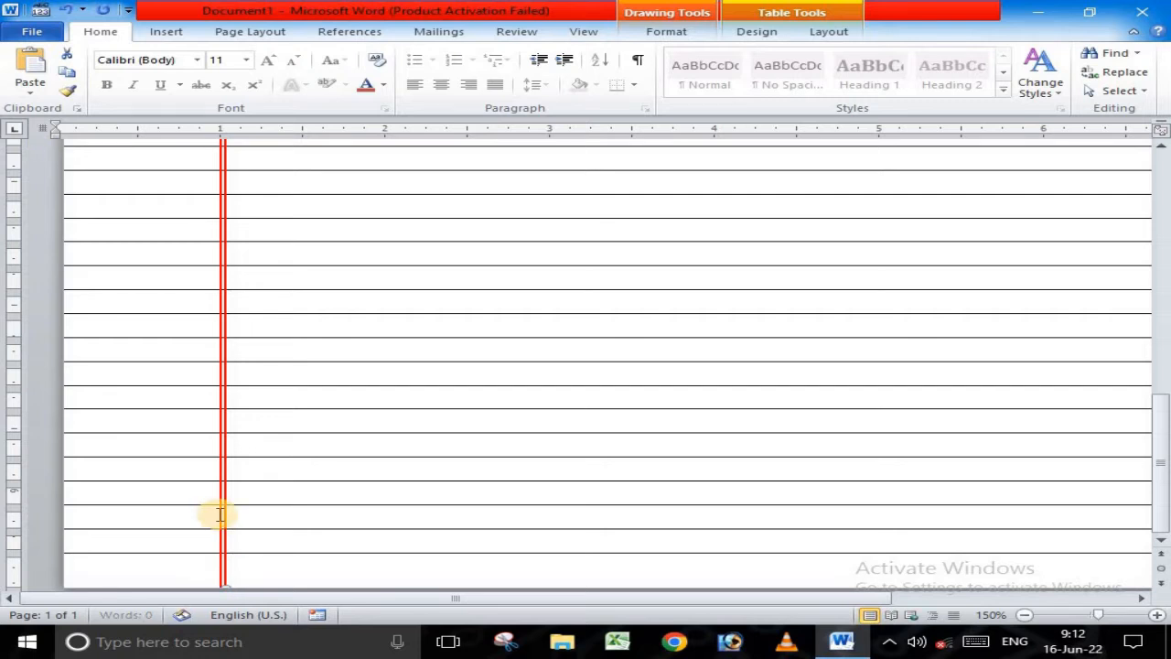
pyautogui.scroll(10, 220, 515)
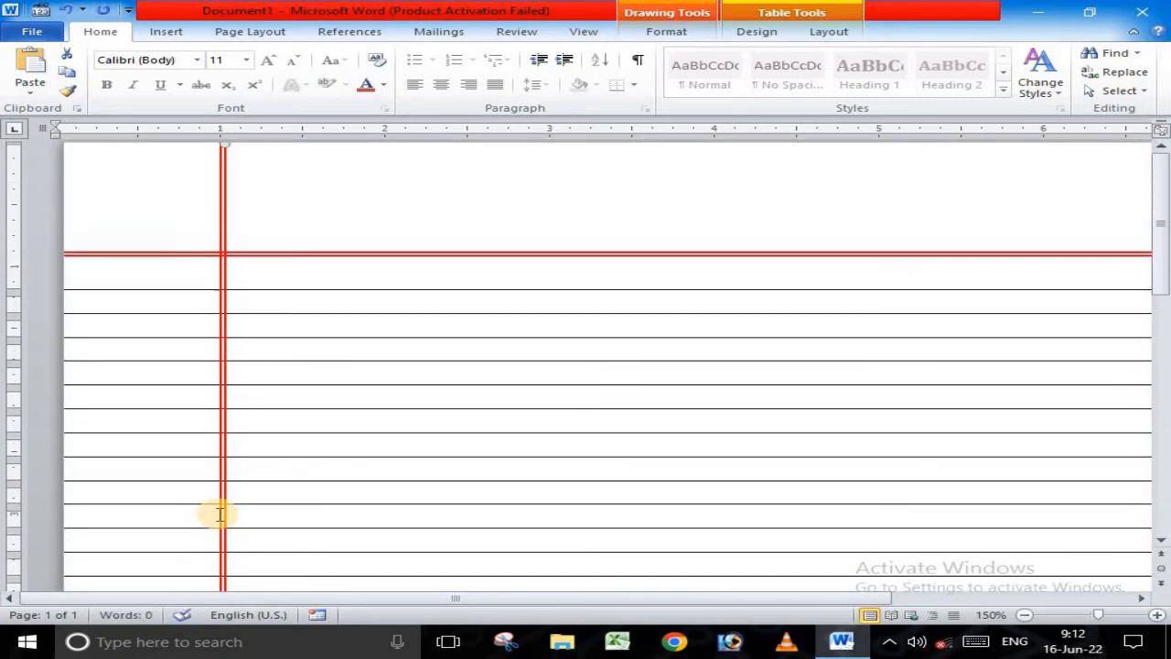
pyautogui.click(399, 215)
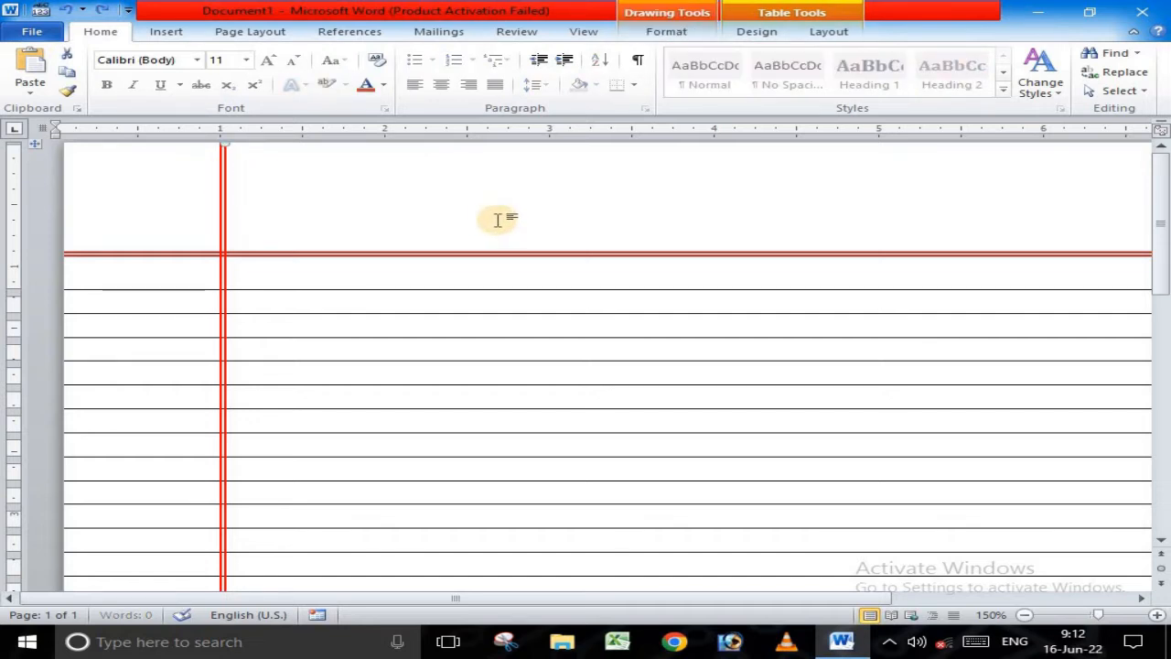
pyautogui.click(392, 199)
pyautogui.click(392, 198)
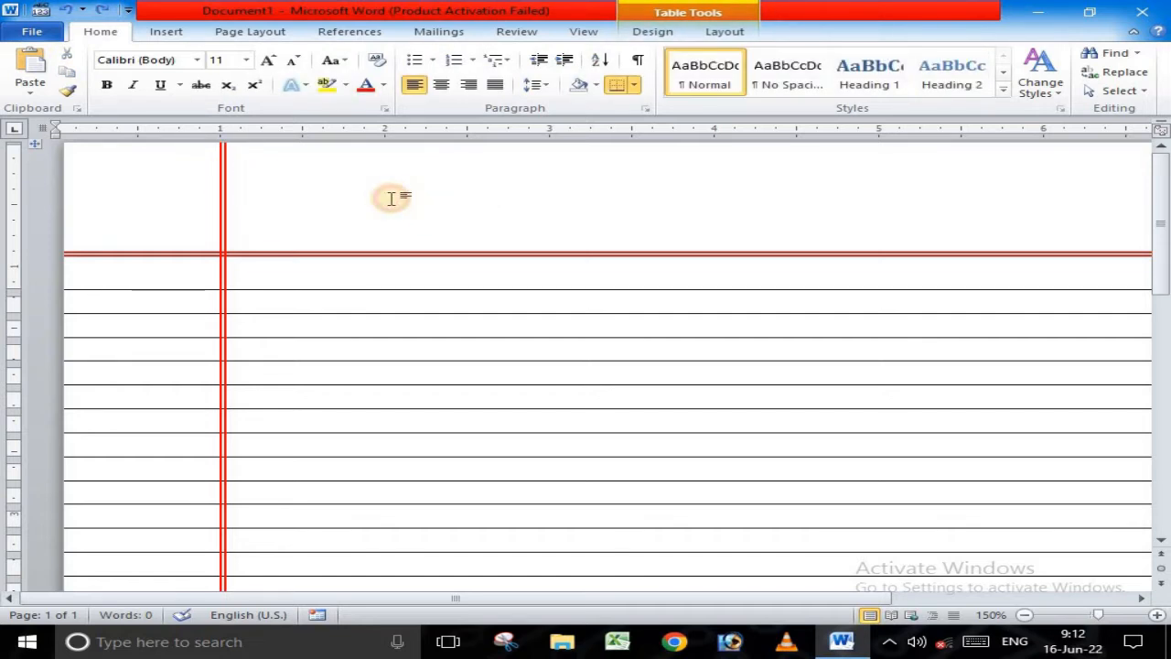
pyautogui.keyDown('ctrl'); pyautogui.scroll(-7, 411, 358); pyautogui.keyUp('ctrl')
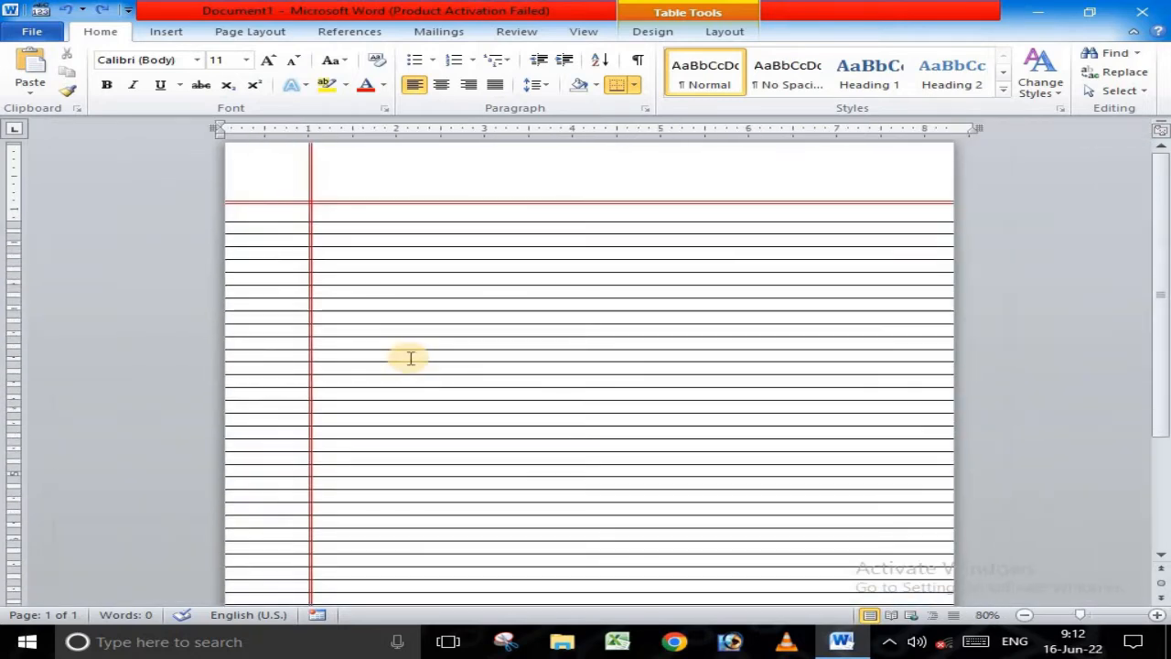
pyautogui.click(1158, 614)
pyautogui.click(1158, 614)
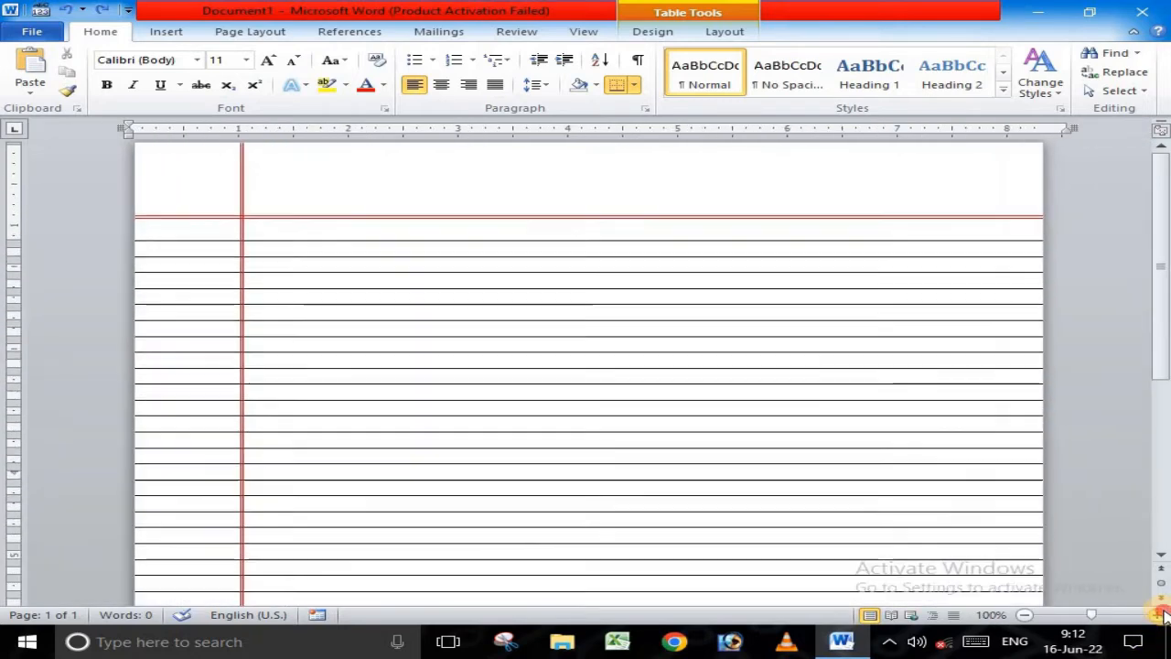
# Step: Draw a Horizontal Scroll banner about 1.7 inches wide above the header line, starting at the 6-inch ruler mark
pyautogui.click(165, 31)
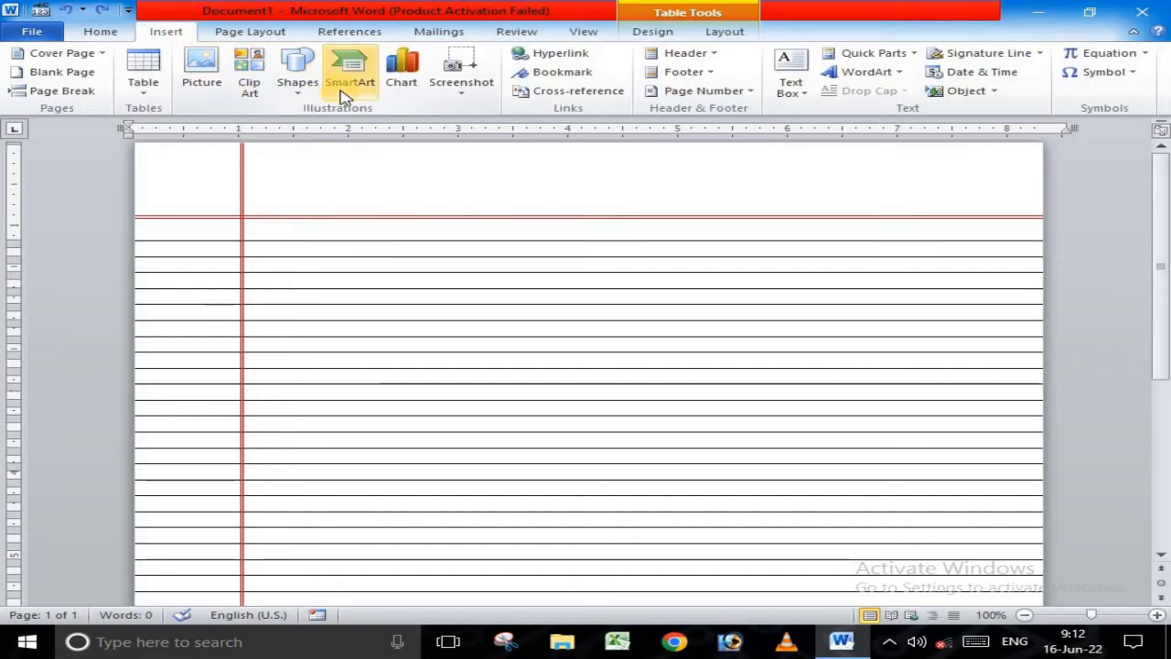
pyautogui.click(296, 68)
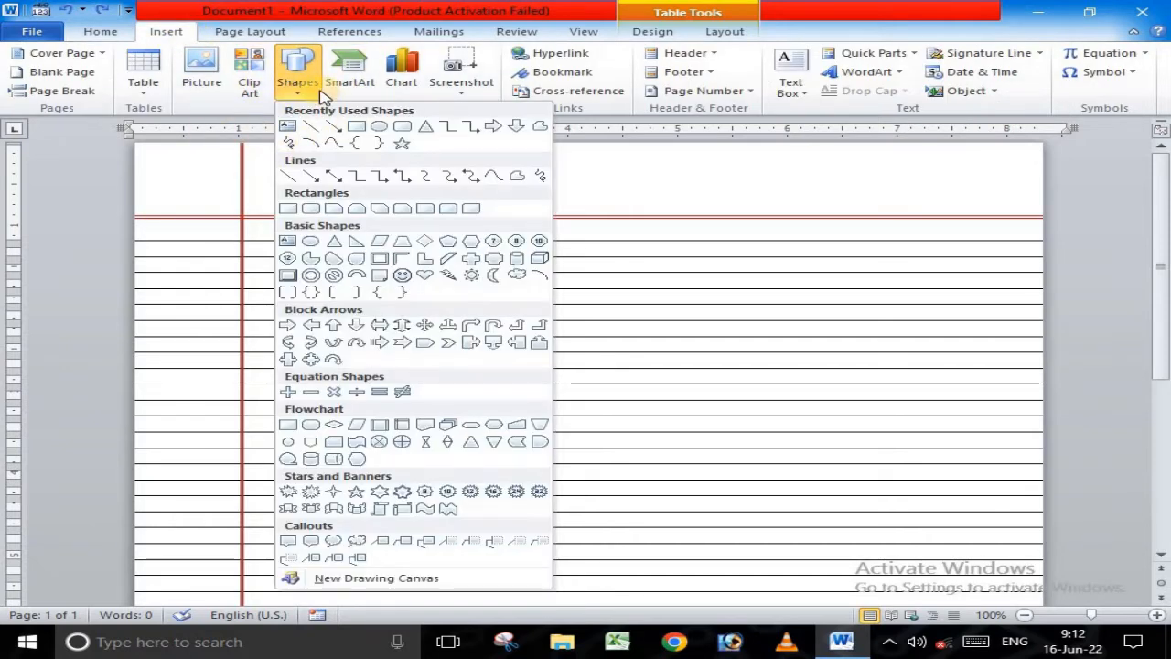
pyautogui.click(402, 510)
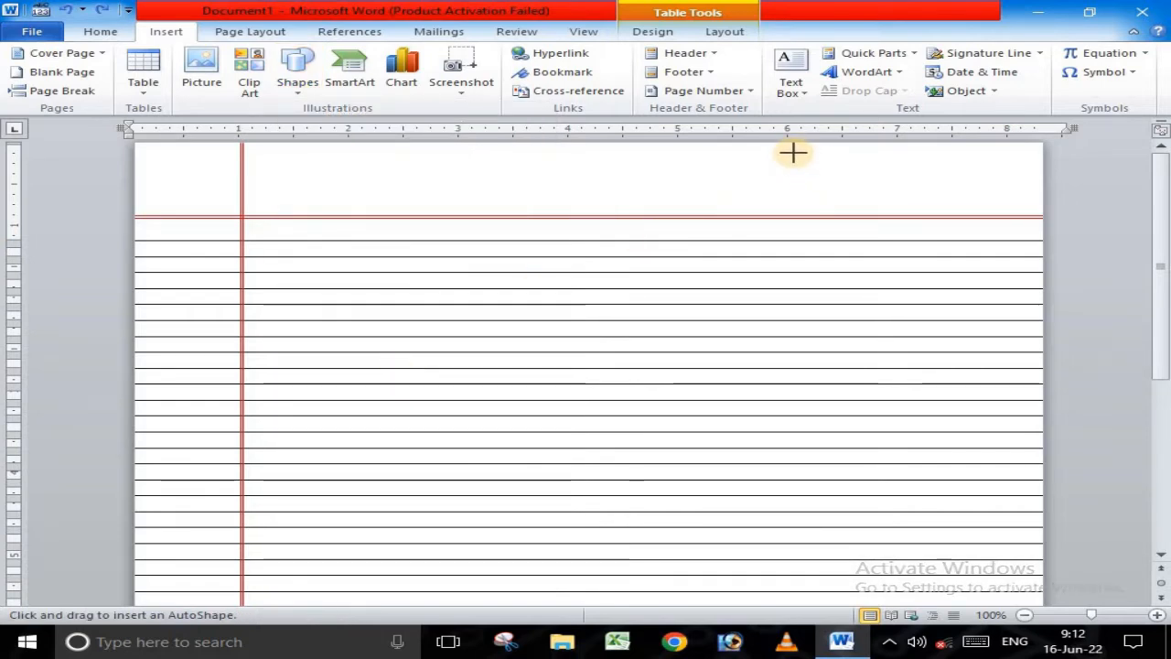
pyautogui.moveTo(790, 147); pyautogui.dragTo(979, 210)
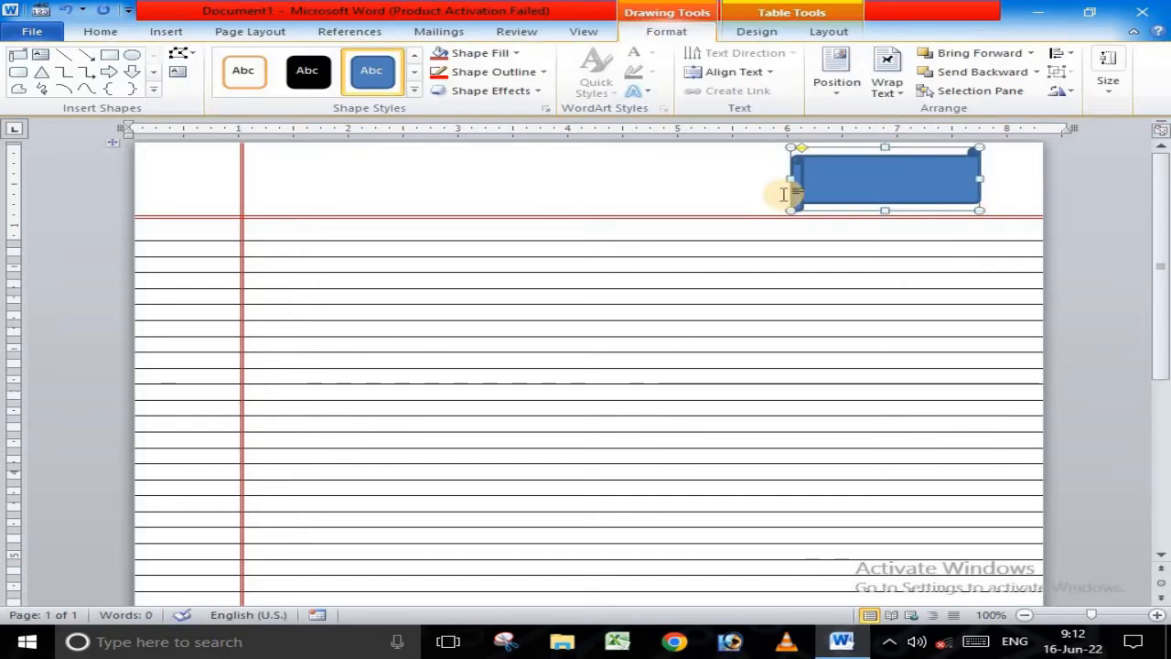
# Step: Enlarge the scroll banner's curled ends and nudge the banner slightly up toward the page's upper edge
pyautogui.moveTo(802, 152); pyautogui.dragTo(814, 154)
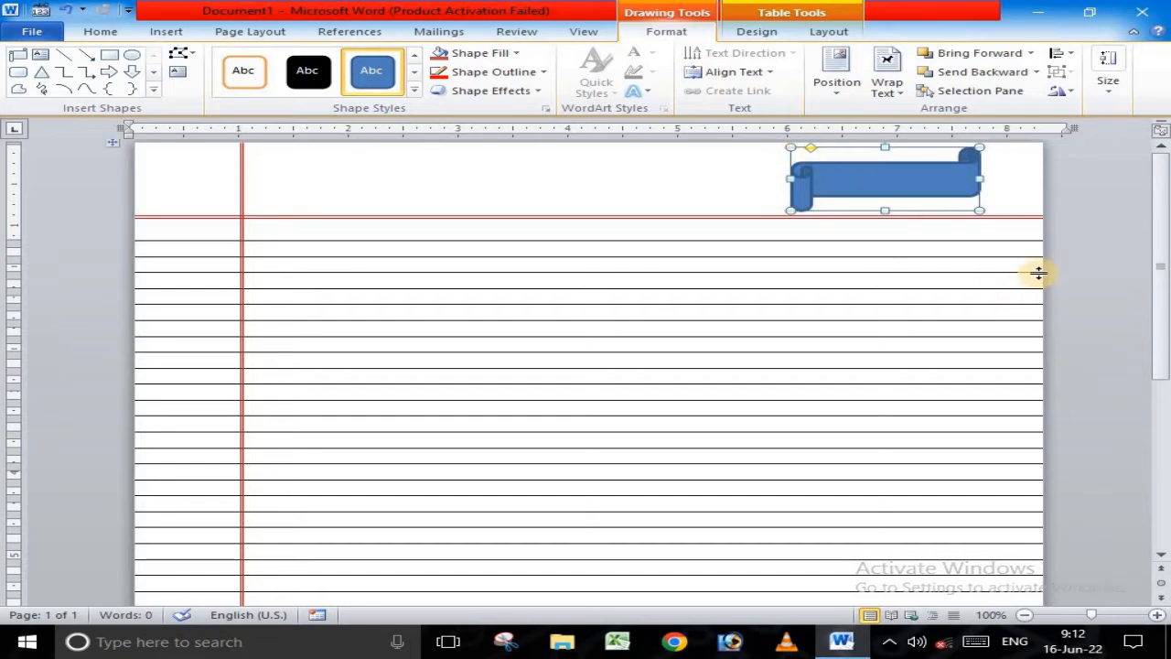
pyautogui.press('Up')
pyautogui.press('Up')
pyautogui.press('Up')
pyautogui.press('Up')
pyautogui.press('Up')
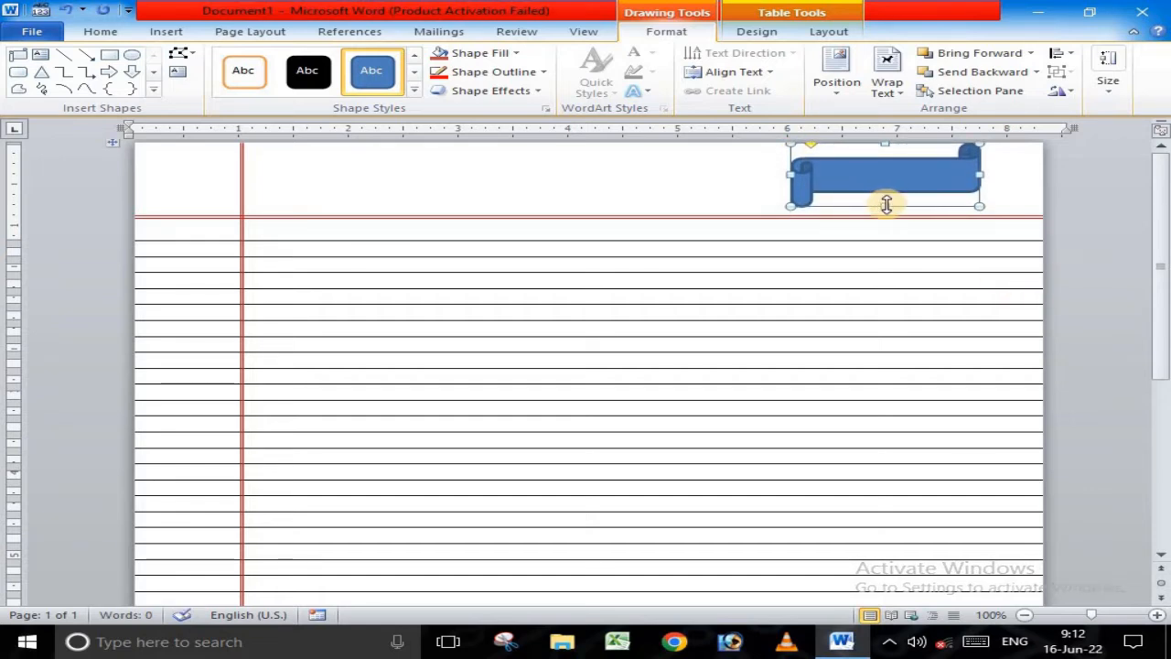
# Step: Stretch the scroll banner's lower edge slightly toward the header line and undo that resize
pyautogui.moveTo(886, 205); pyautogui.dragTo(883, 209)
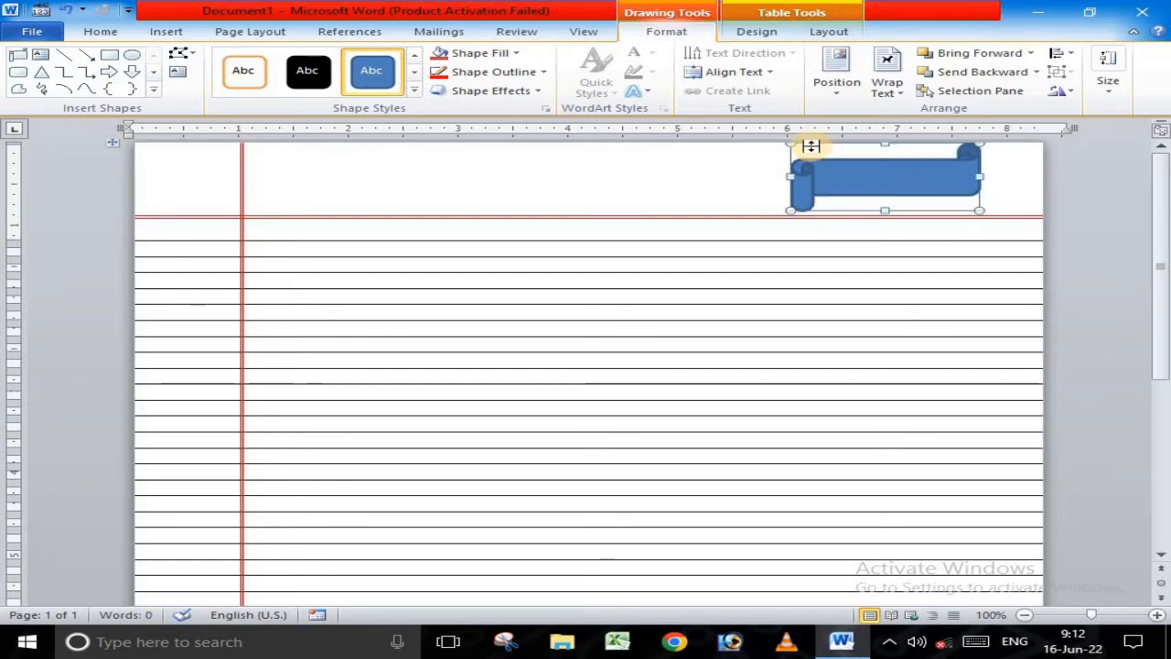
pyautogui.scroll(2, 811, 147)
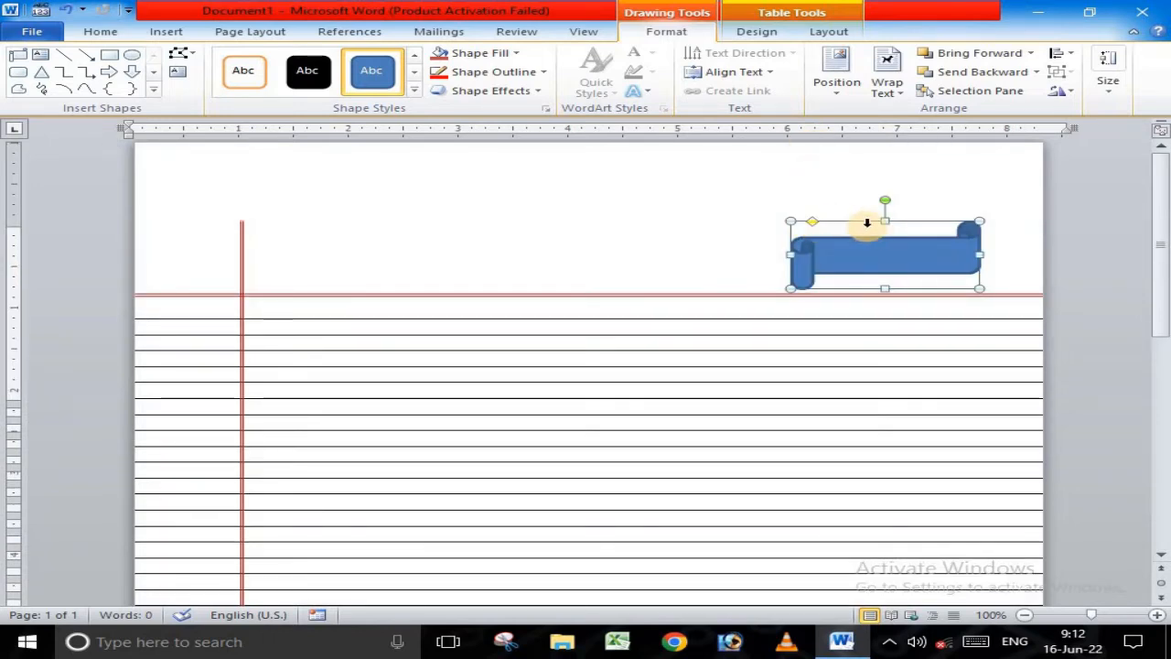
pyautogui.hotkey('ctrl', 'z')
pyautogui.press('Down')
pyautogui.press('Down')
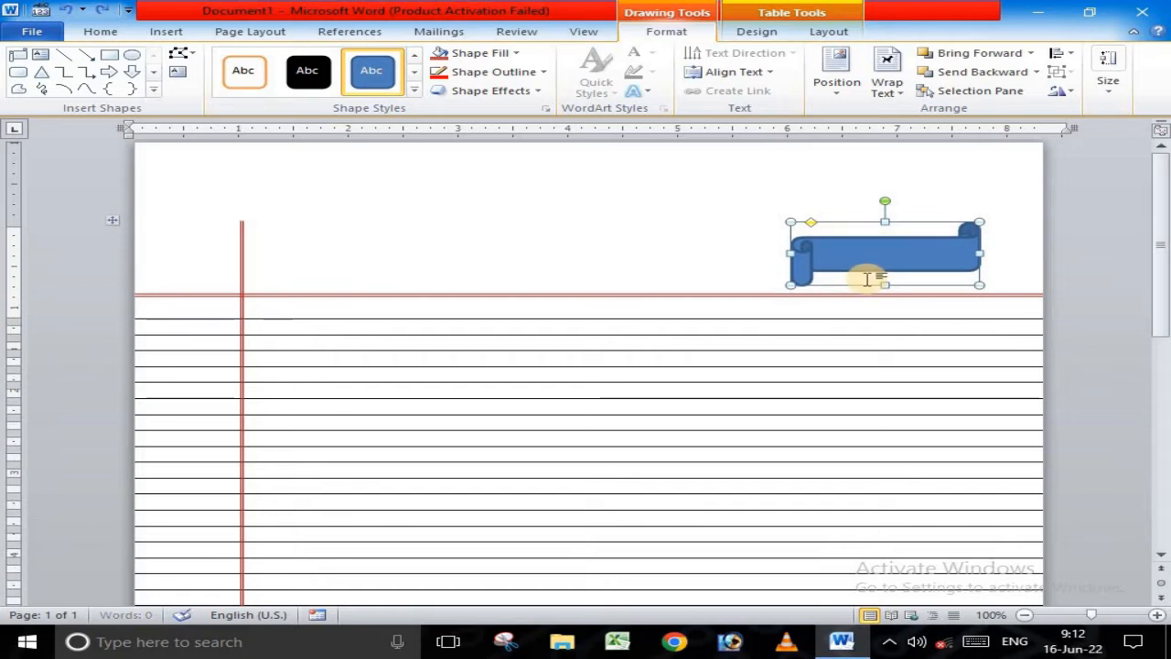
pyautogui.press('Down')
pyautogui.press('Down')
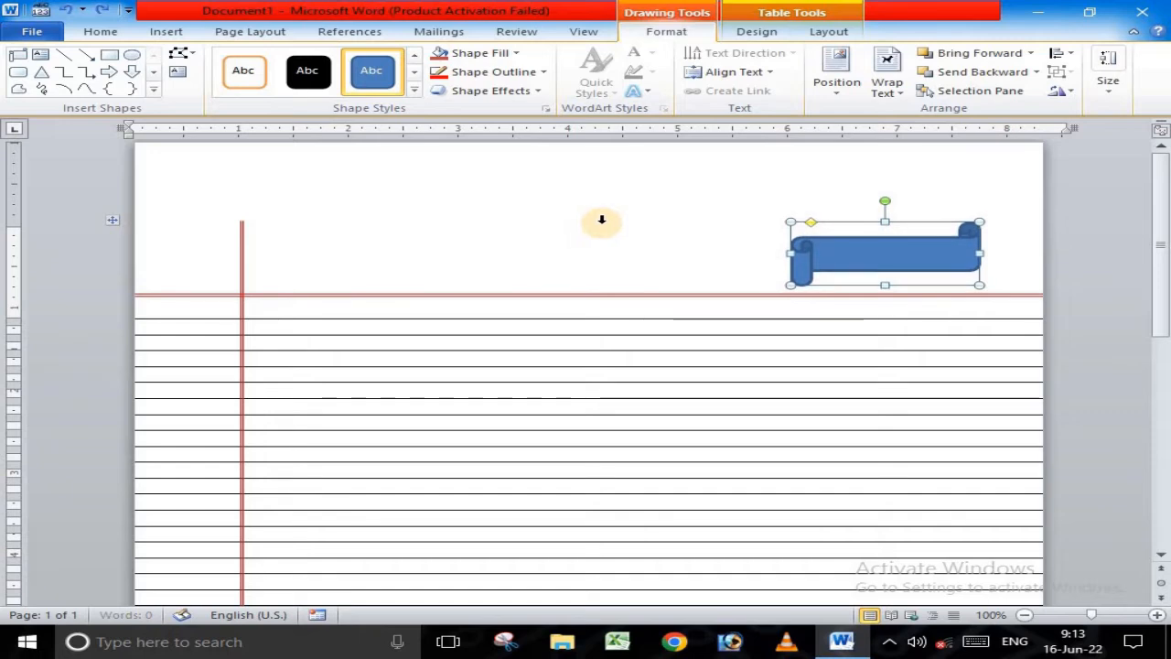
# Step: Reduce the page's top margin so the margin lines and header area start about 0.1 inch below the page's upper edge
pyautogui.click(690, 225)
pyautogui.click(565, 259)
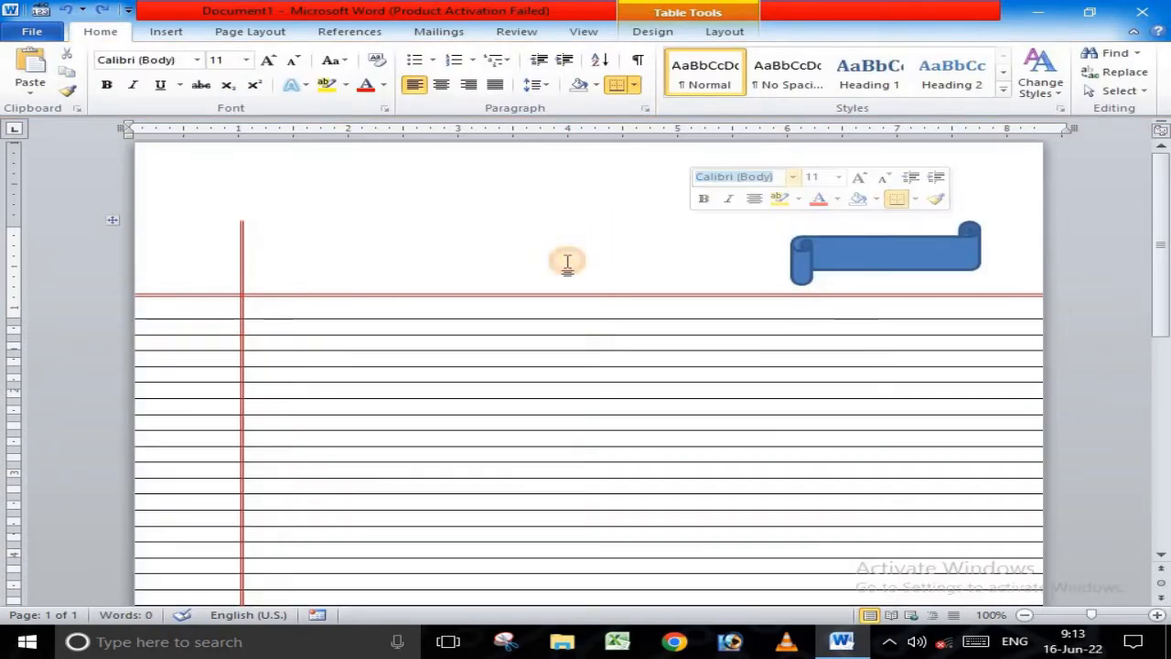
pyautogui.scroll(-3, 563, 261)
pyautogui.scroll(3, 562, 261)
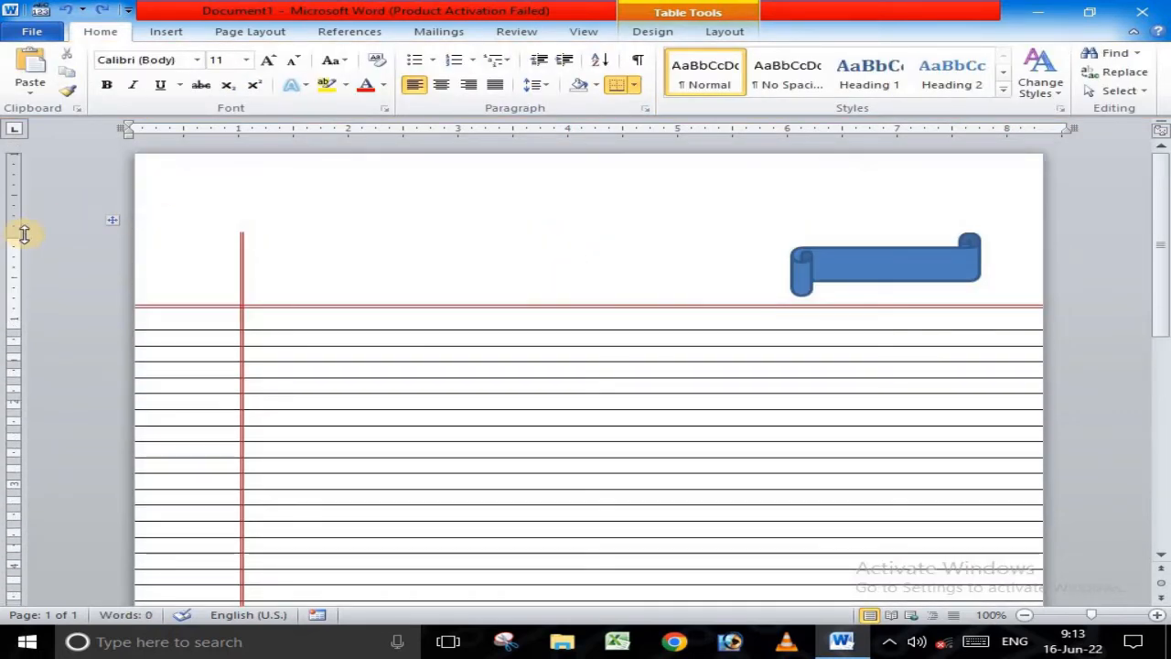
pyautogui.moveTo(20, 236); pyautogui.dragTo(13, 168)
# Step: Make the scroll banner taller by extending it upward to the page's upper edge
pyautogui.click(904, 180)
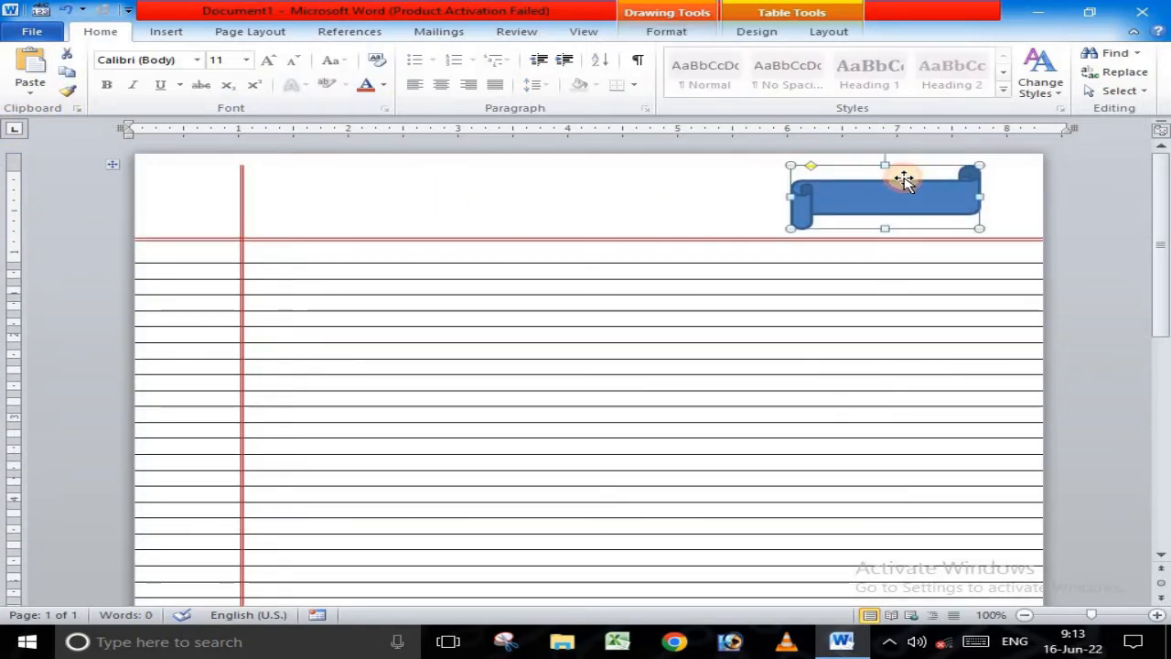
pyautogui.click(884, 158)
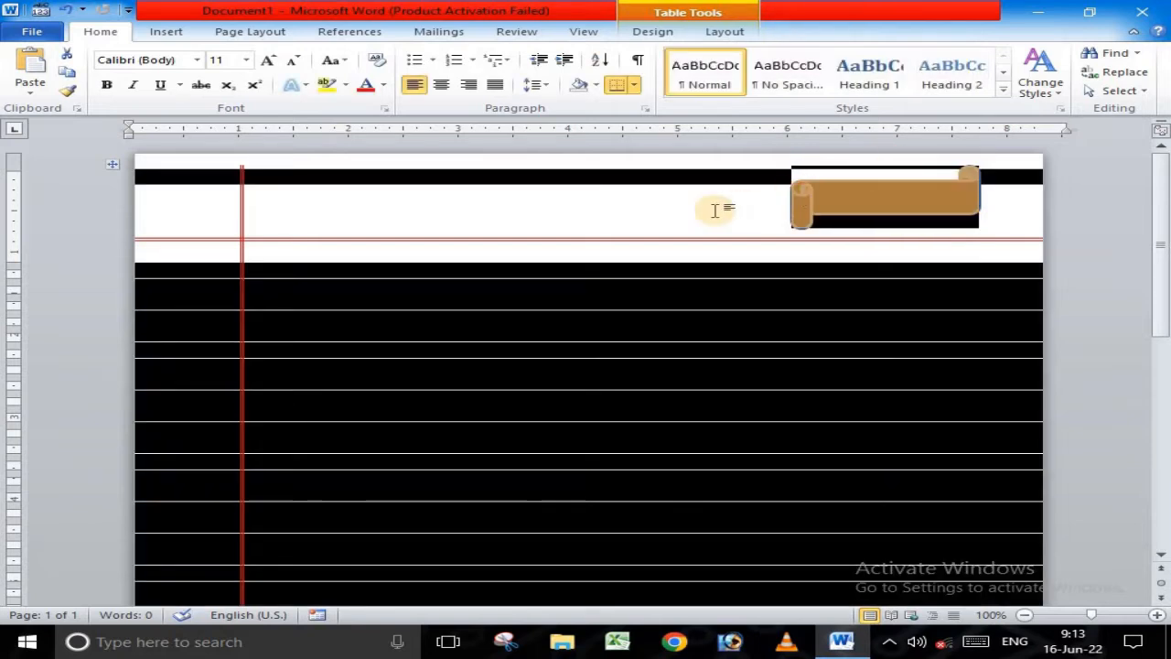
pyautogui.click(714, 210)
pyautogui.click(877, 180)
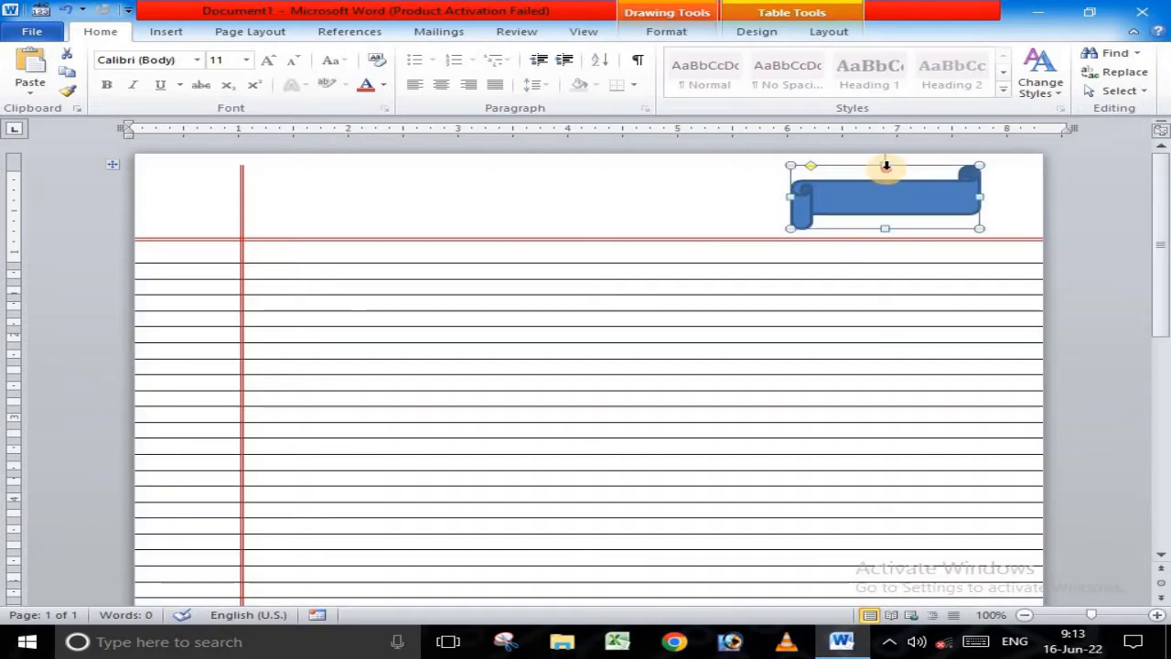
pyautogui.click(886, 165)
pyautogui.click(722, 199)
pyautogui.click(888, 211)
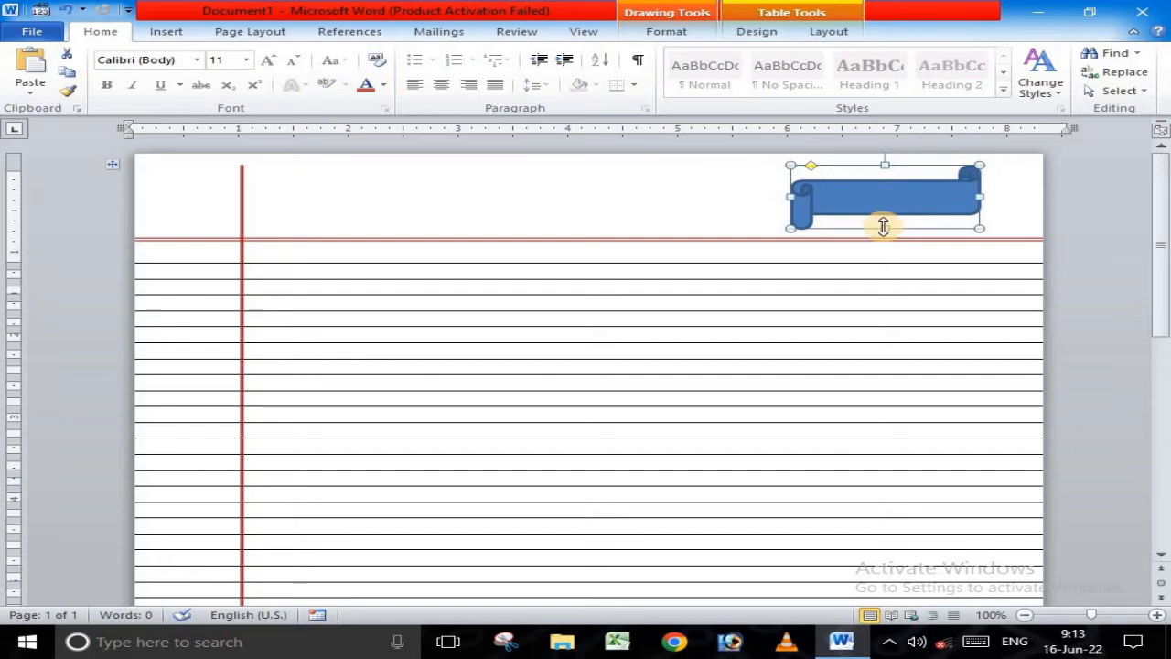
pyautogui.moveTo(883, 227); pyautogui.dragTo(883, 193)
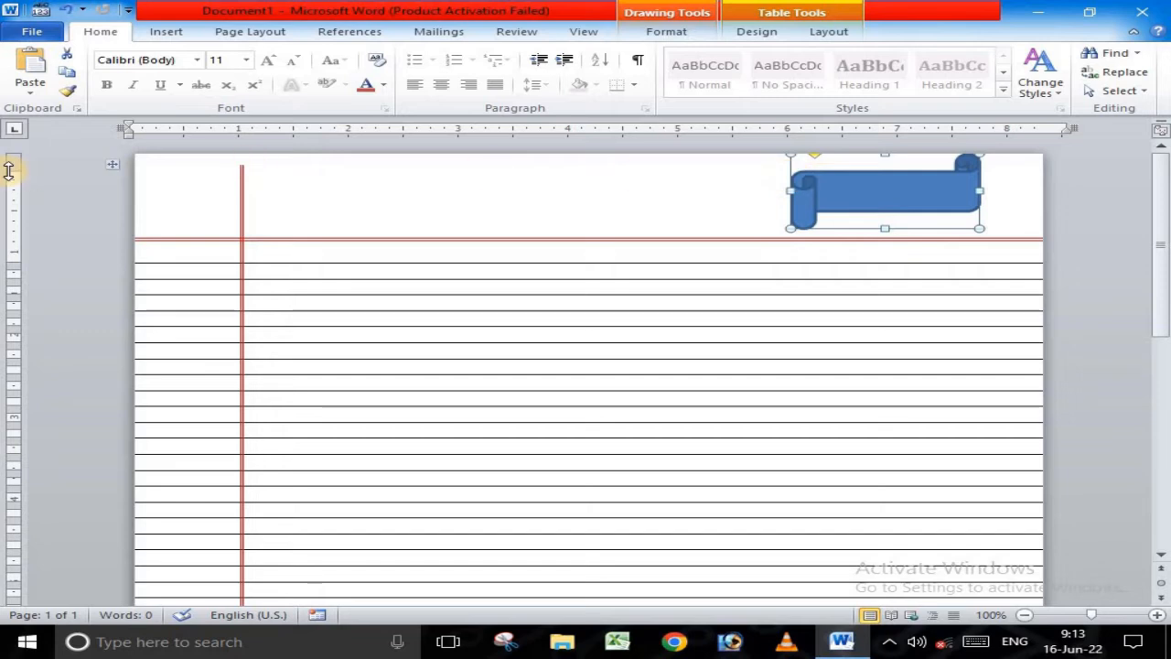
# Step: Increase the page's top margin to bring the whole banner onto the page, and slightly shrink its curled ends
pyautogui.moveTo(8, 170); pyautogui.dragTo(8, 200)
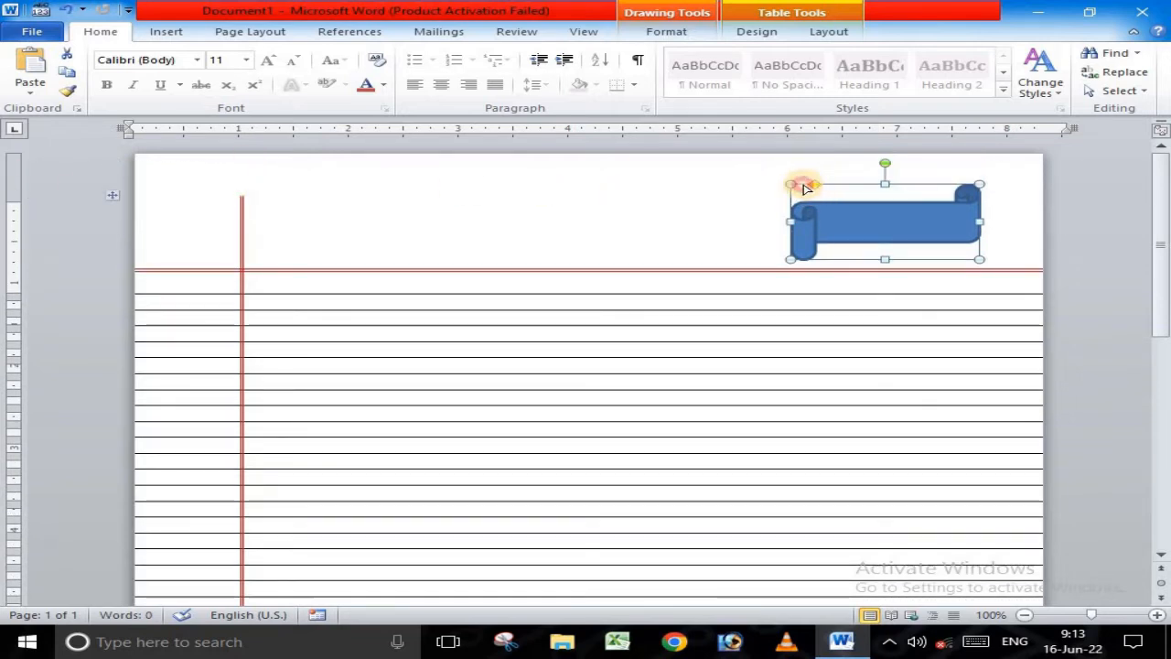
pyautogui.moveTo(804, 188); pyautogui.dragTo(826, 185)
# Step: Remove the scroll banner's fill with the No Fill option
pyautogui.click(736, 32)
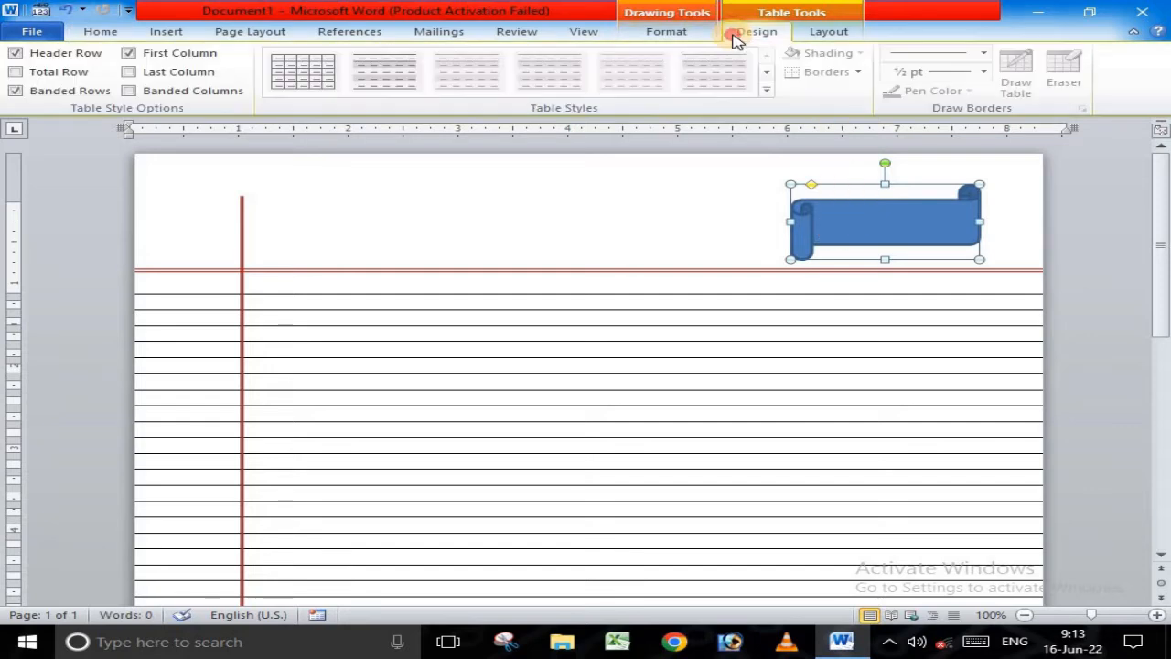
pyautogui.click(663, 32)
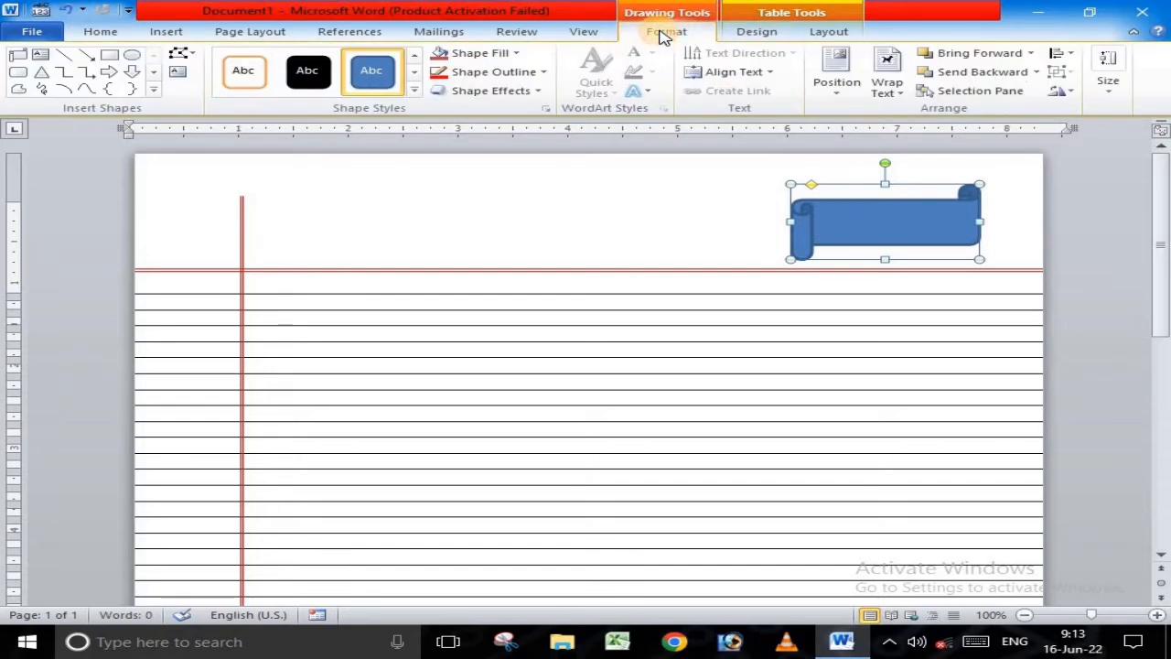
pyautogui.click(501, 57)
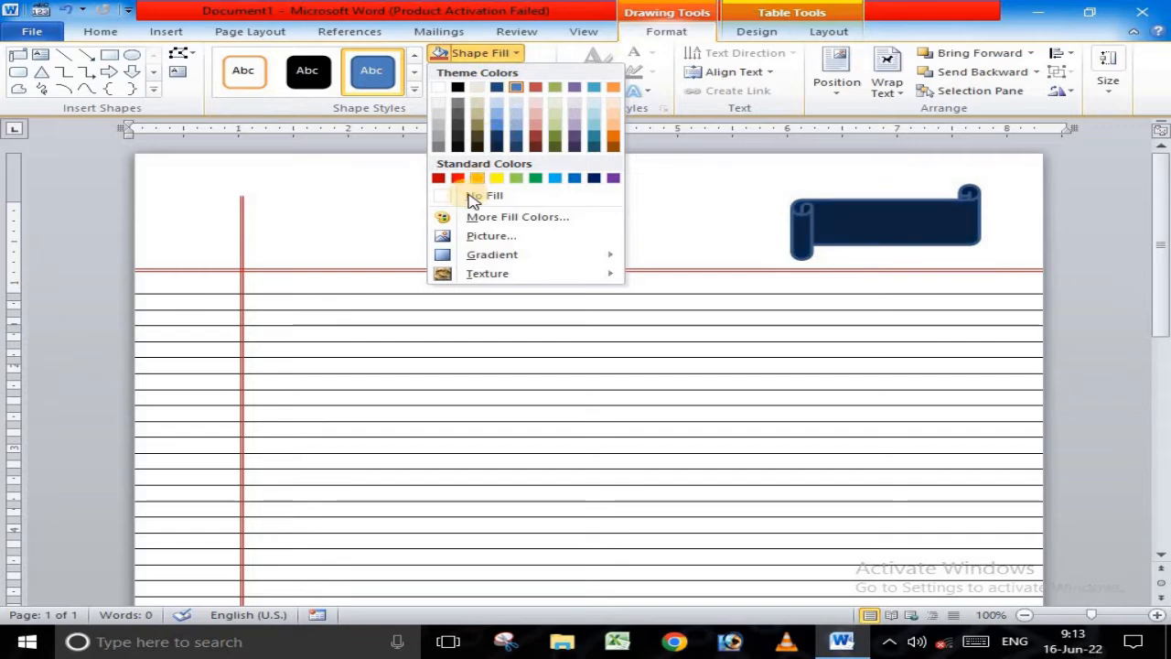
pyautogui.click(471, 196)
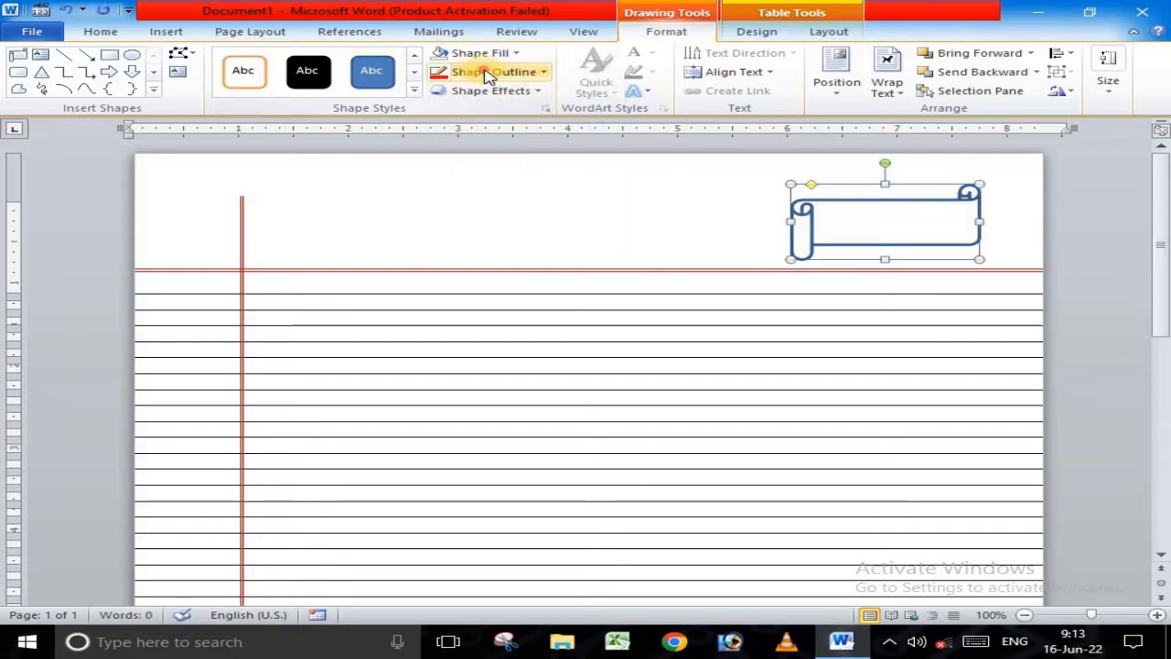
# Step: Set the scroll banner's outline to standard red with a thinner line weight
pyautogui.click(485, 72)
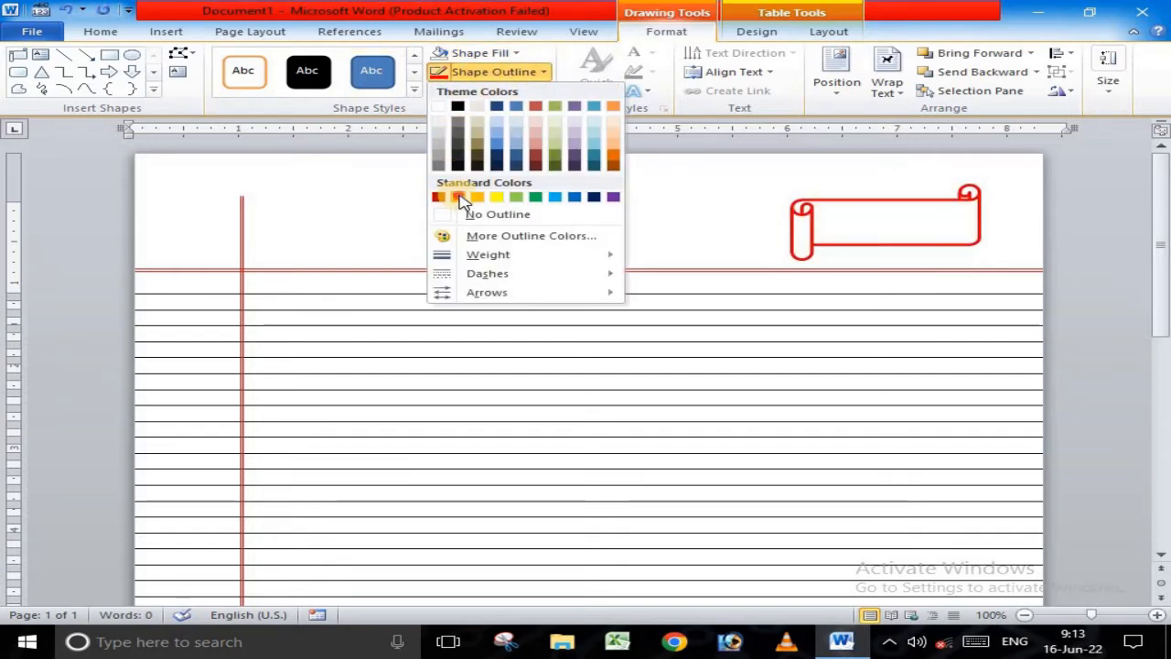
pyautogui.click(458, 197)
pyautogui.click(464, 71)
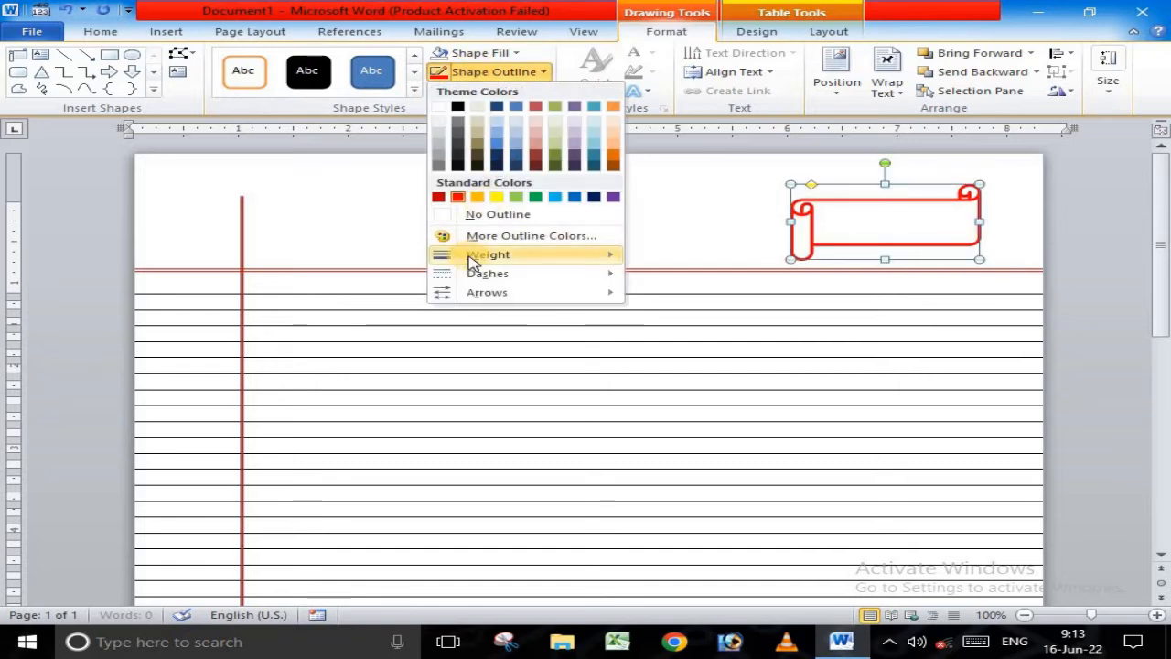
pyautogui.moveTo(472, 261)
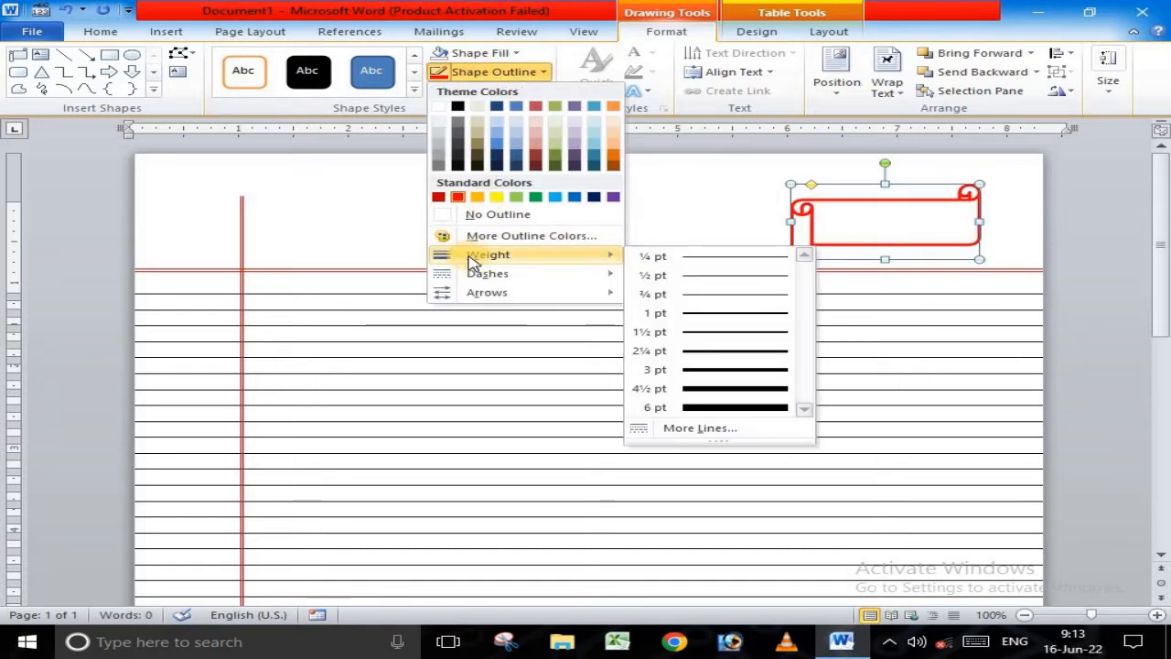
pyautogui.click(718, 325)
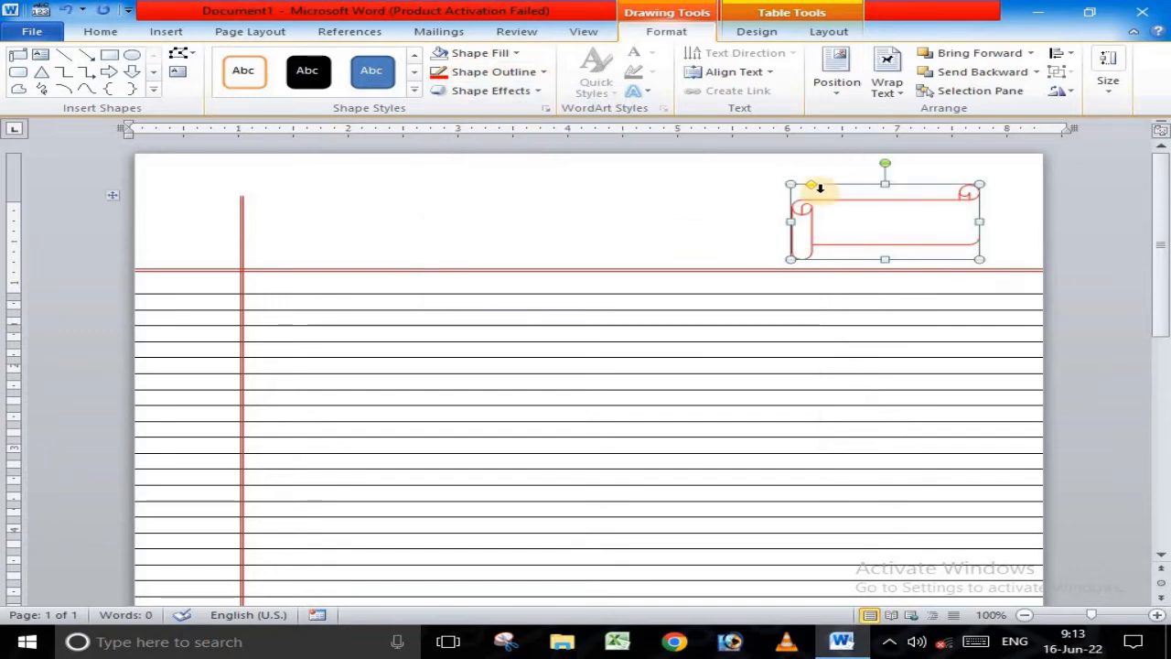
# Step: Shrink the banner's curled ends further and reduce the page's top margin until the margin lines reach the page's upper edge
pyautogui.moveTo(812, 187)
pyautogui.mouseDown()
pyautogui.moveTo(829, 191)
pyautogui.moveTo(805, 185)
pyautogui.mouseUp()
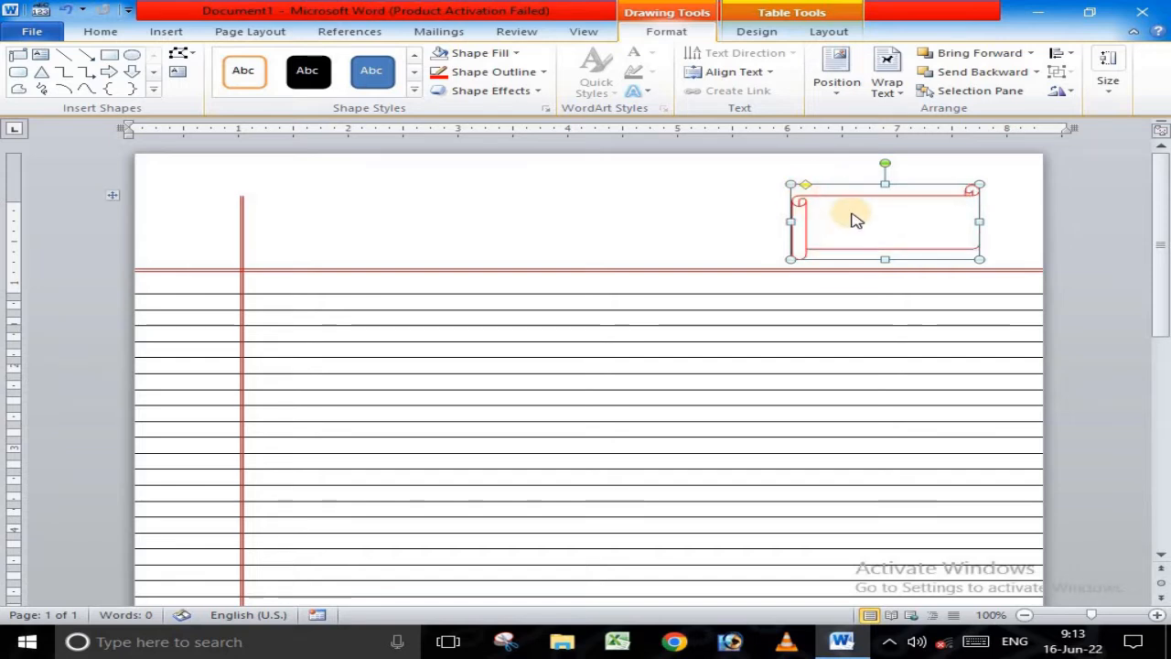
pyautogui.click(693, 228)
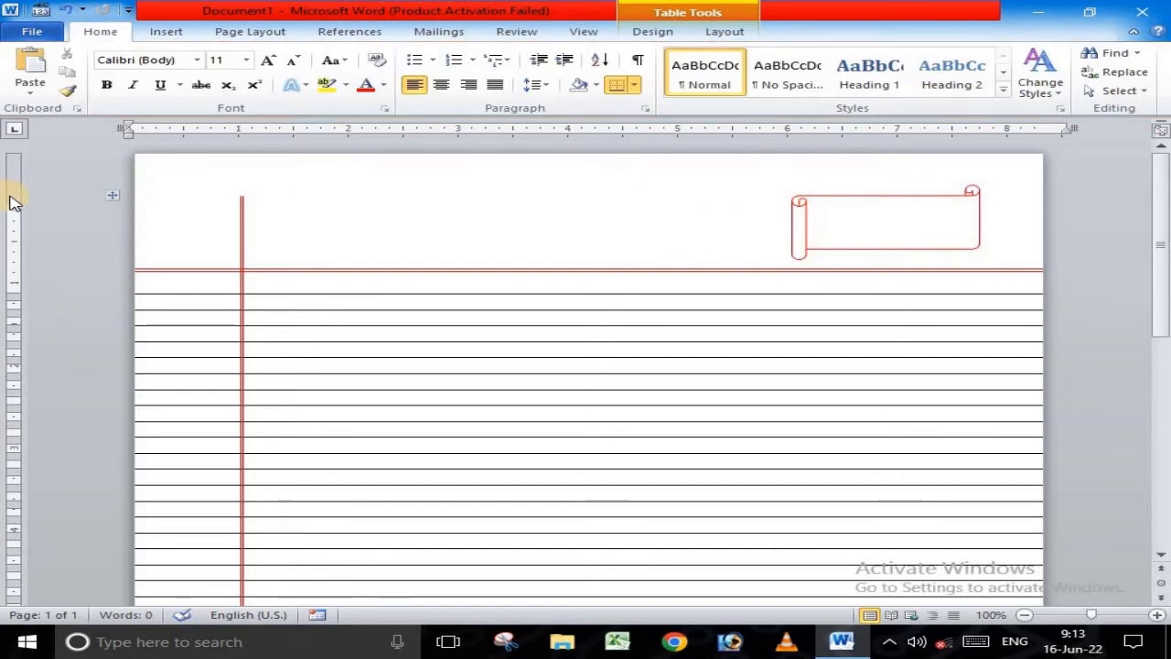
pyautogui.moveTo(11, 200); pyautogui.dragTo(13, 152)
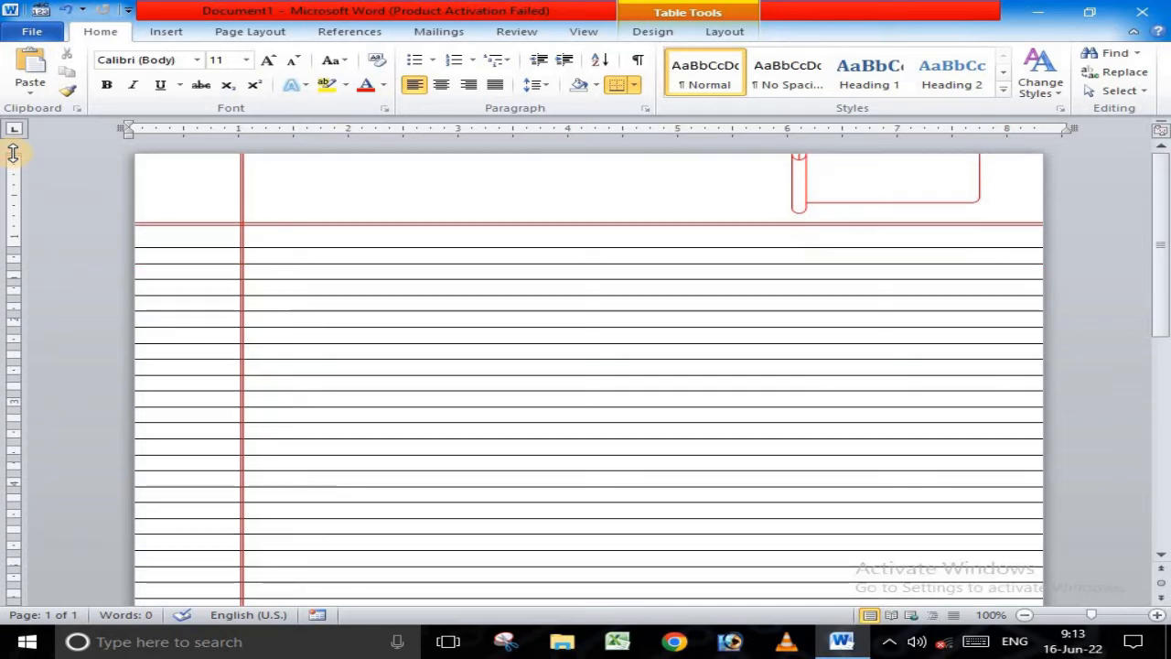
# Step: Resize the banner to fit between the page's upper edge and the header line, about 1.6 inches wide and 0.5 inch tall
pyautogui.click(838, 196)
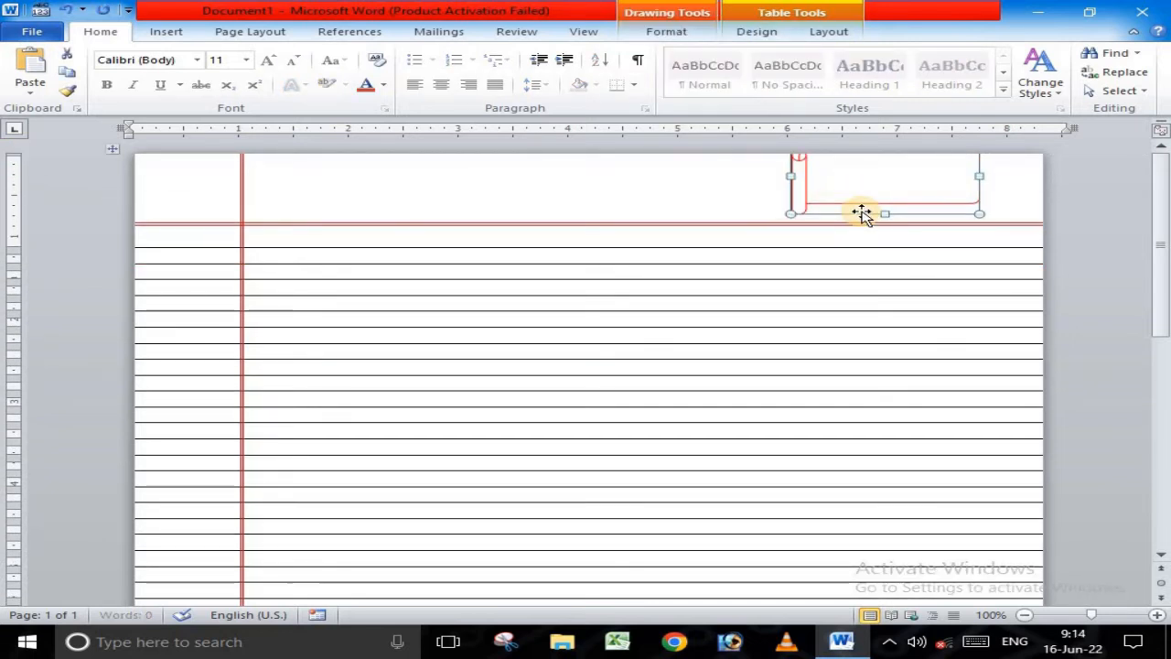
pyautogui.moveTo(865, 214); pyautogui.dragTo(888, 213)
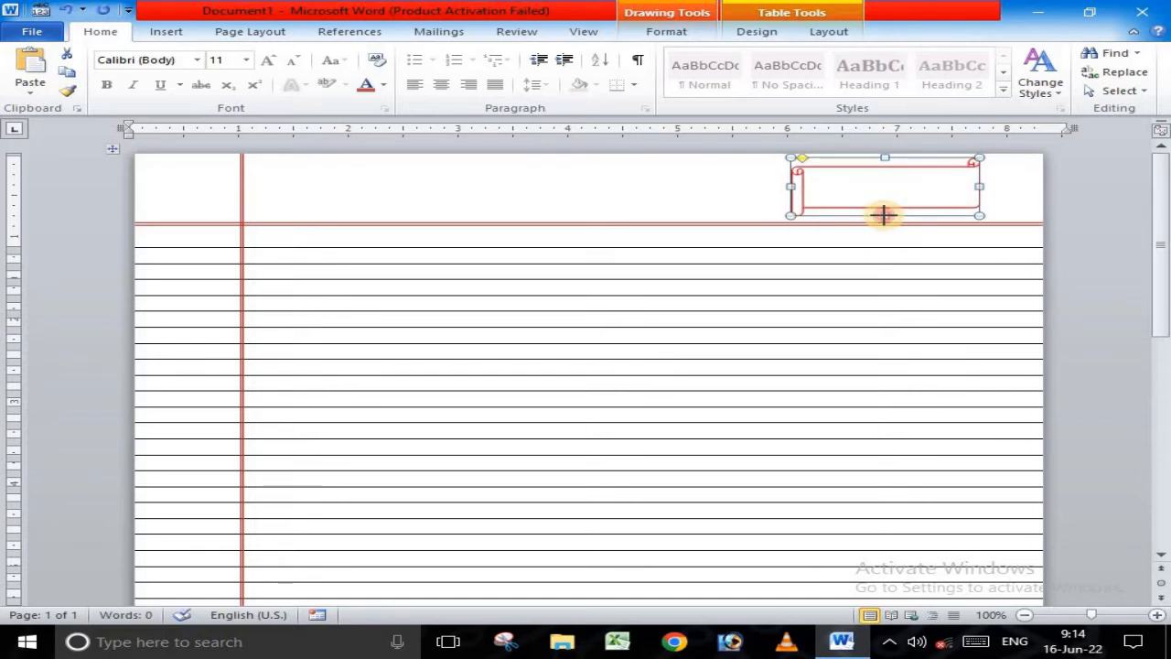
pyautogui.moveTo(788, 187); pyautogui.dragTo(798, 184)
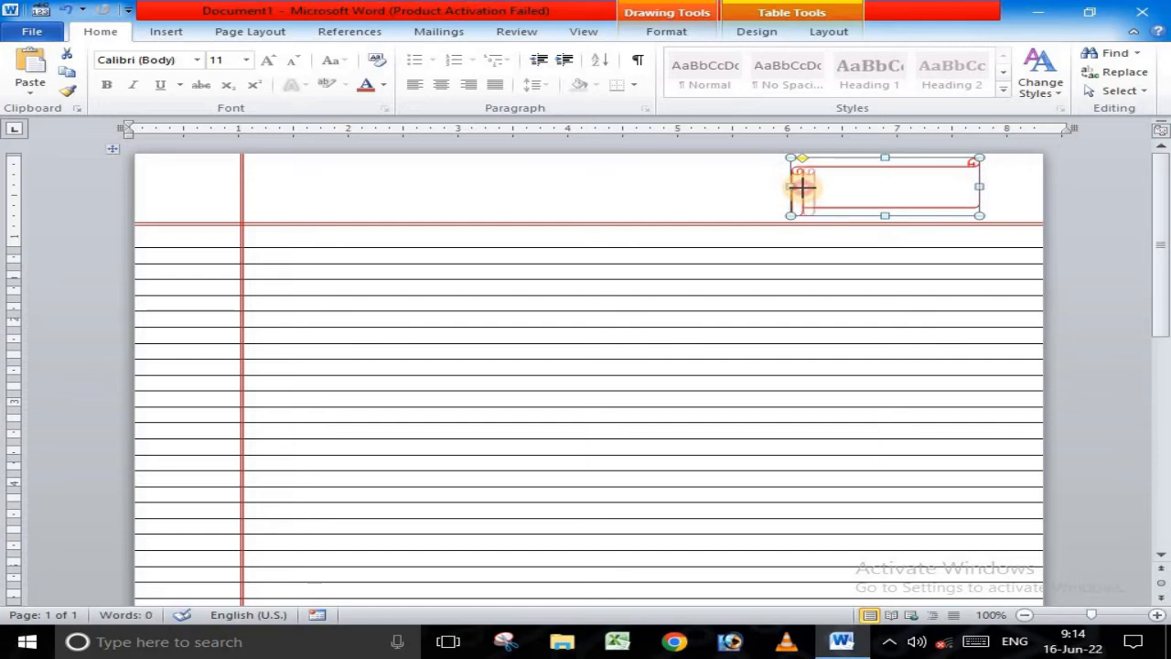
pyautogui.click(684, 280)
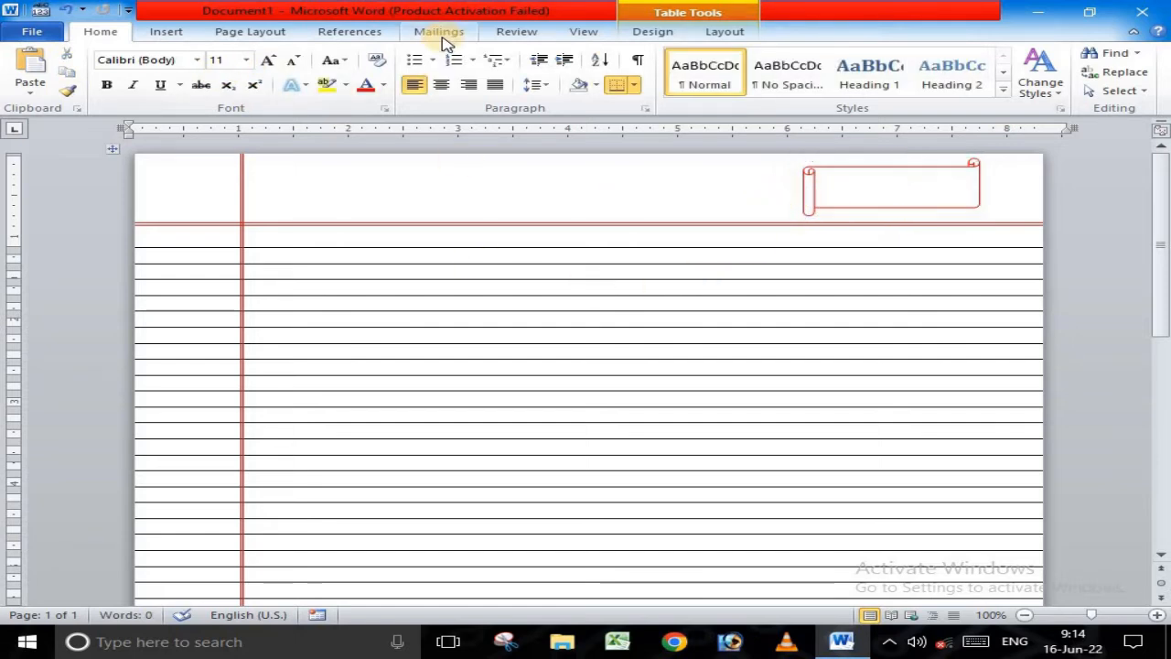
# Step: Draw a text box about 1.3 inches wide inside the scroll banner and enter "Date:-" and "Page No.:-" on separate lines
pyautogui.click(170, 33)
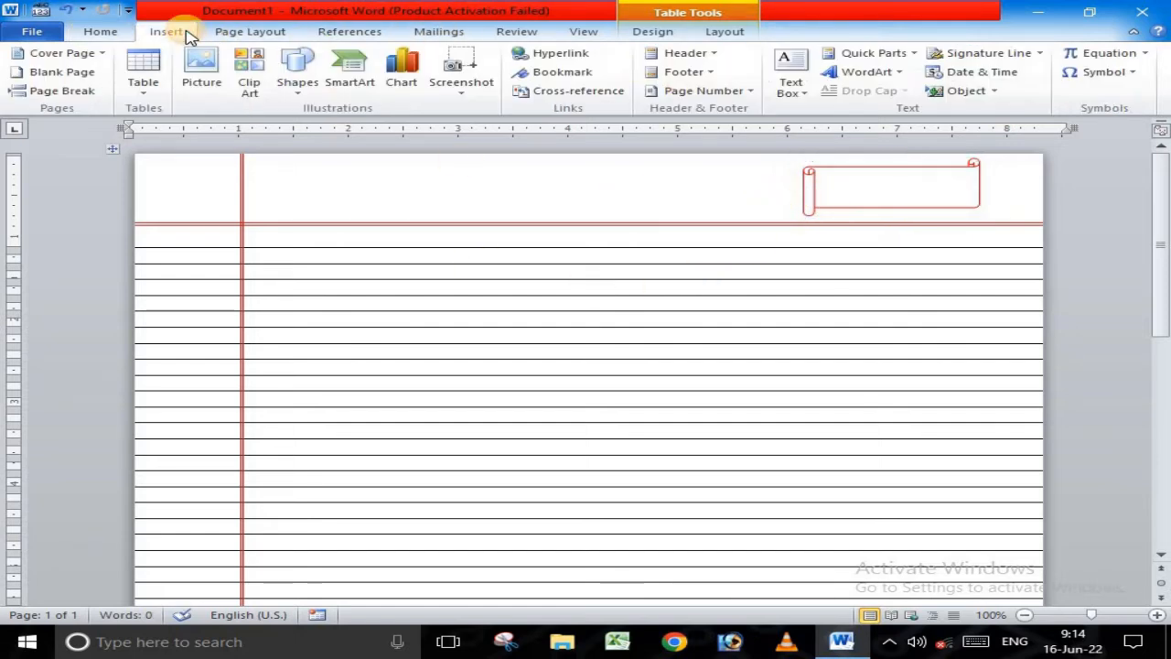
pyautogui.click(296, 87)
pyautogui.click(311, 133)
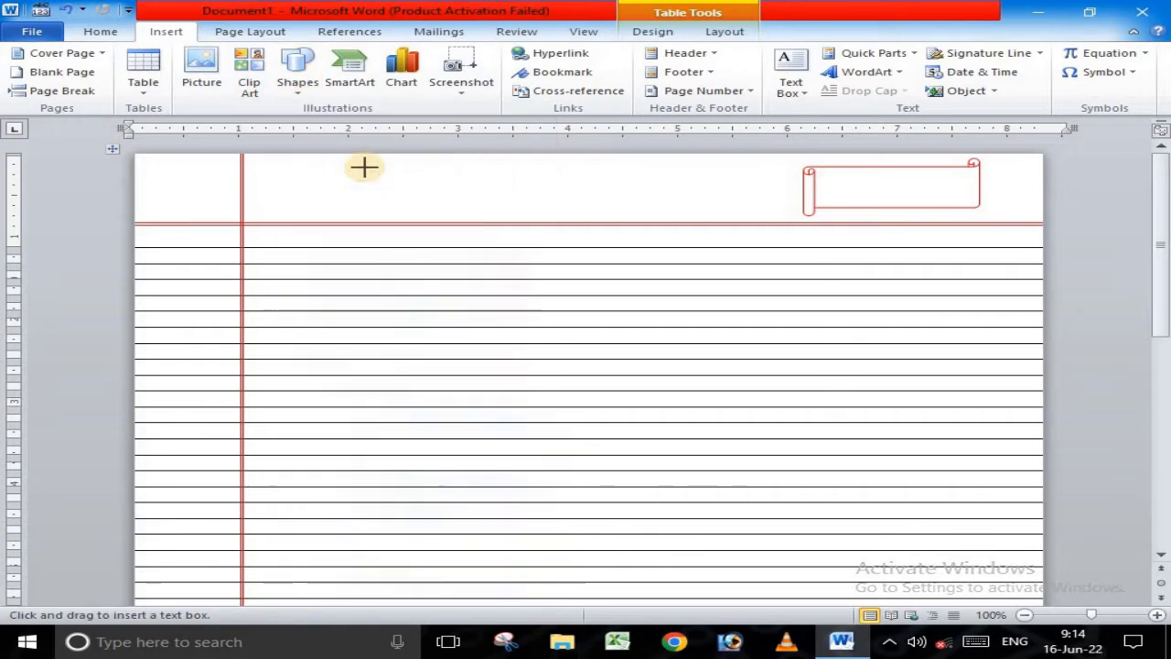
pyautogui.click(833, 178)
pyautogui.moveTo(832, 179); pyautogui.dragTo(967, 204)
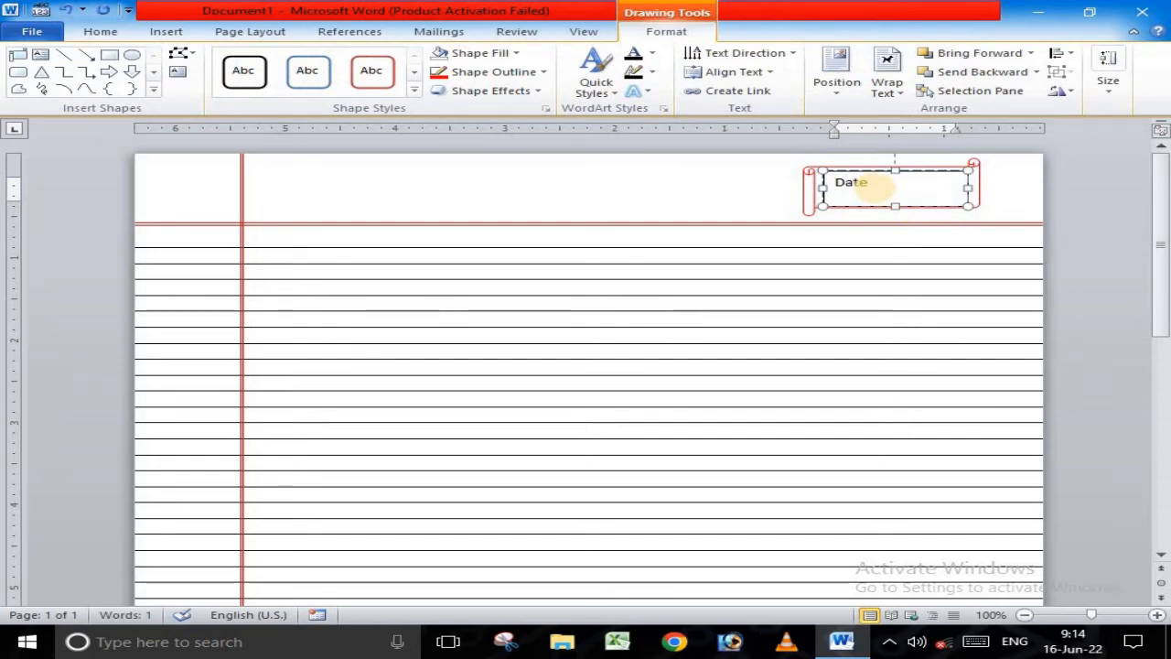
pyautogui.write('Date:-')
# Step: Remove the space after paragraphs and set line spacing to 1.0 for all text in the banner's text box
pyautogui.hotkey('ctrl', 'a')
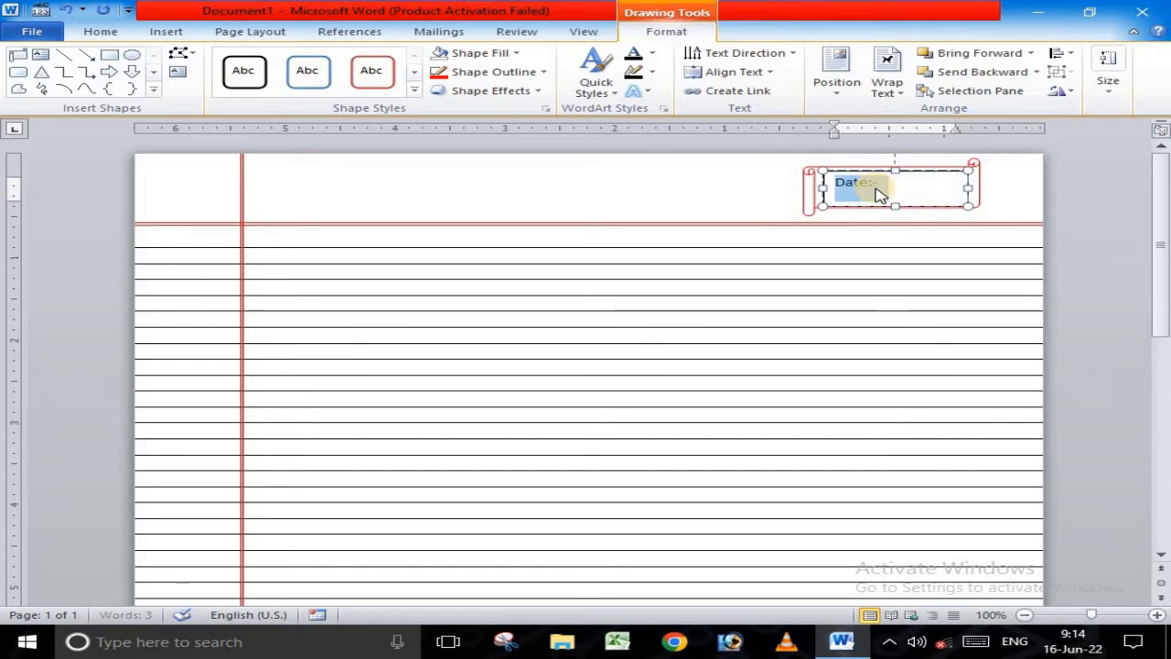
pyautogui.click(99, 33)
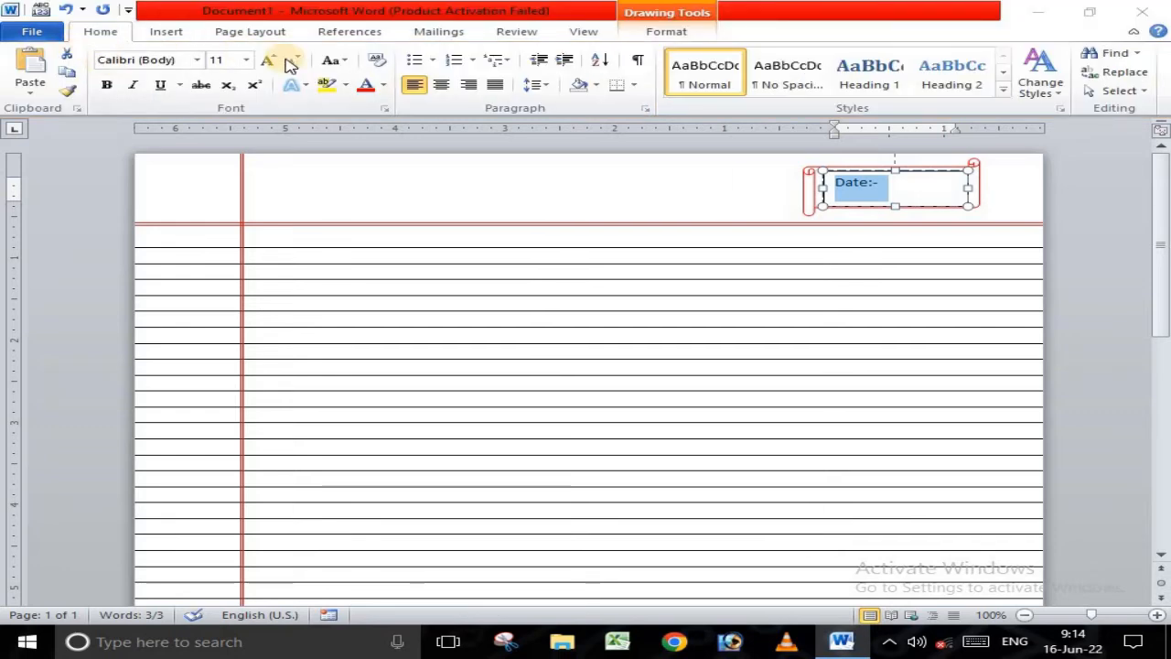
pyautogui.click(546, 86)
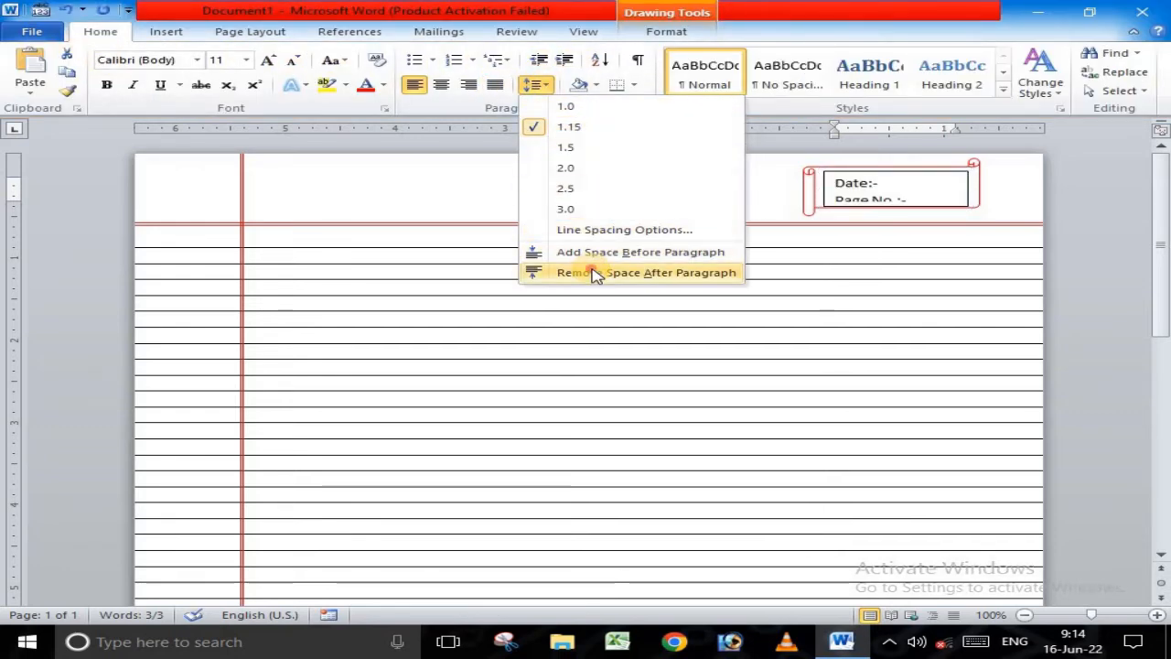
pyautogui.click(593, 273)
pyautogui.click(539, 85)
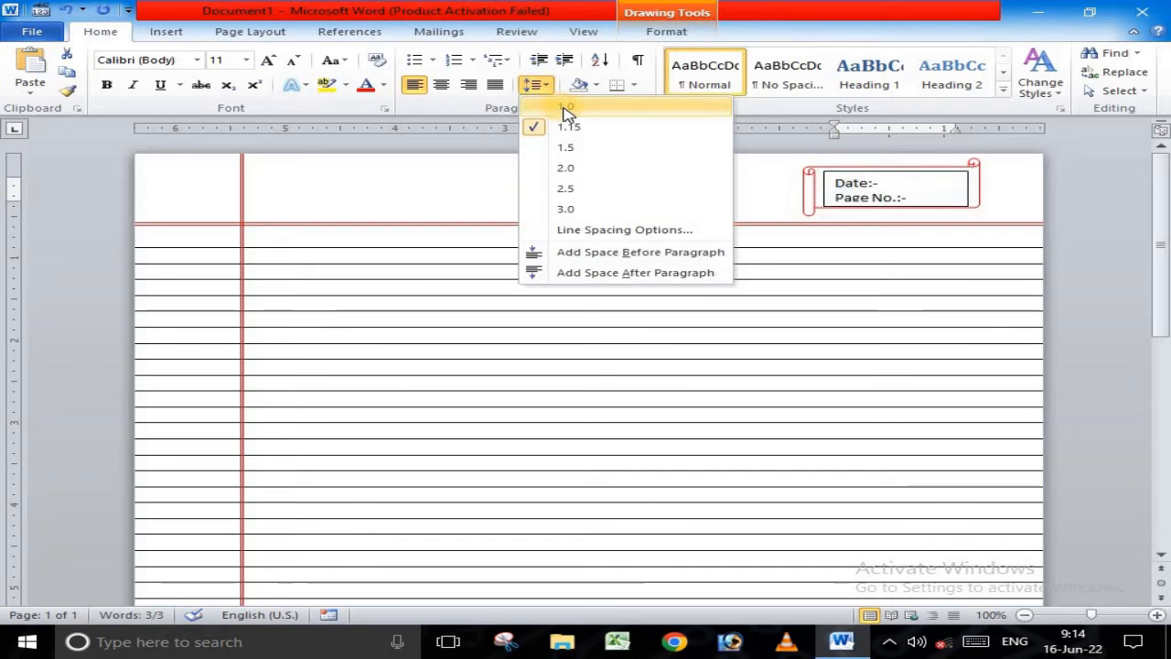
pyautogui.click(566, 109)
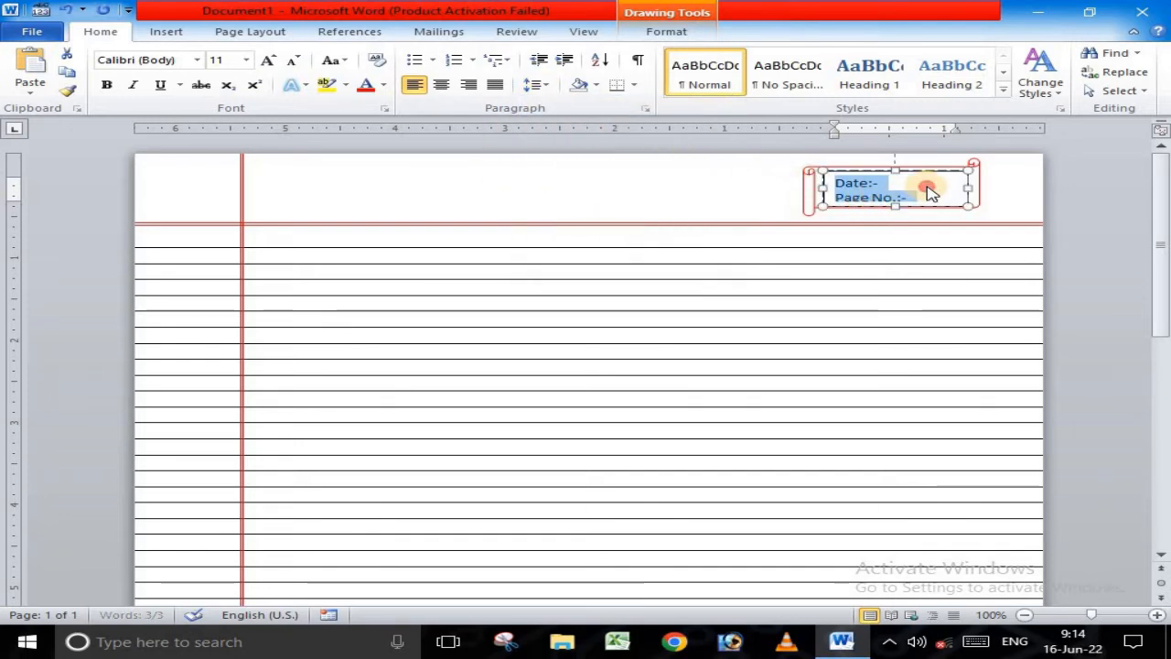
# Step: Nudge the banner's text box slightly upward and add dotted fill-in lines after "Date:-" and "Page No.:-"
pyautogui.click(931, 179)
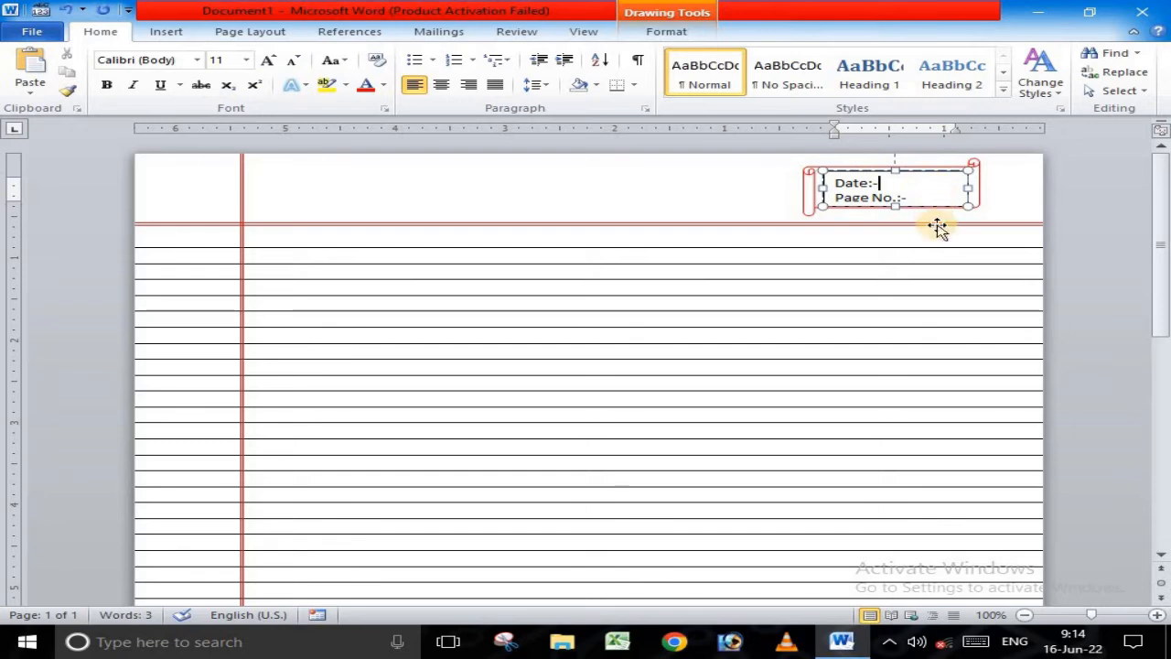
pyautogui.click(924, 197)
pyautogui.click(926, 197)
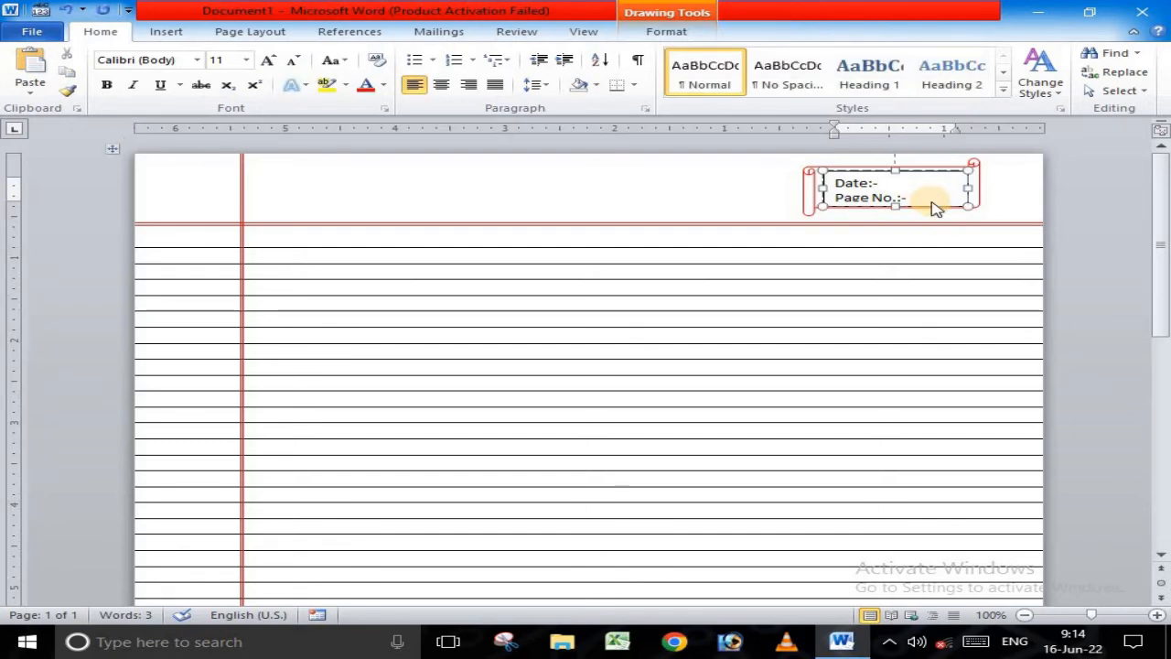
pyautogui.moveTo(912, 168); pyautogui.dragTo(907, 167)
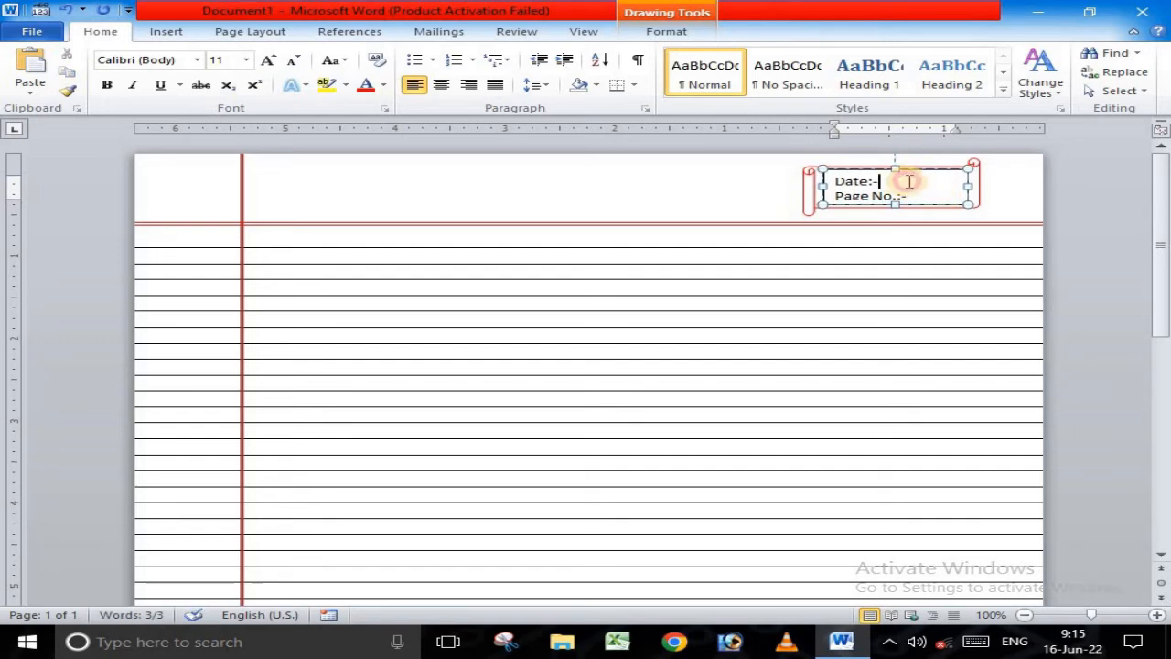
pyautogui.click(909, 181)
pyautogui.write('.')
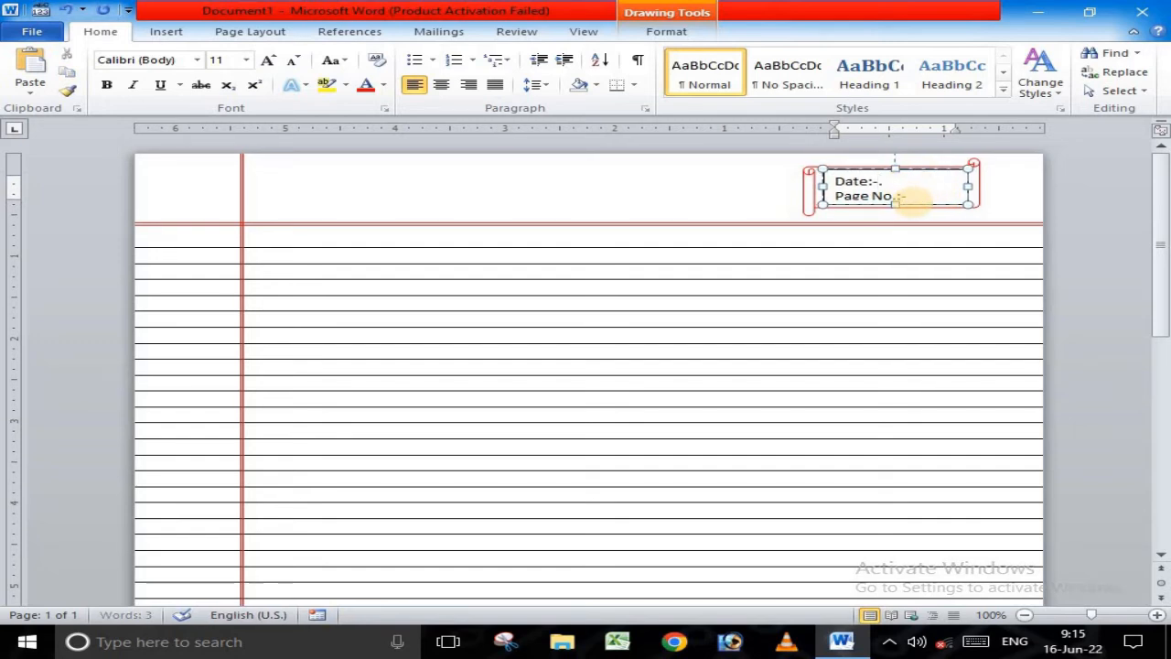
pyautogui.write('......................')
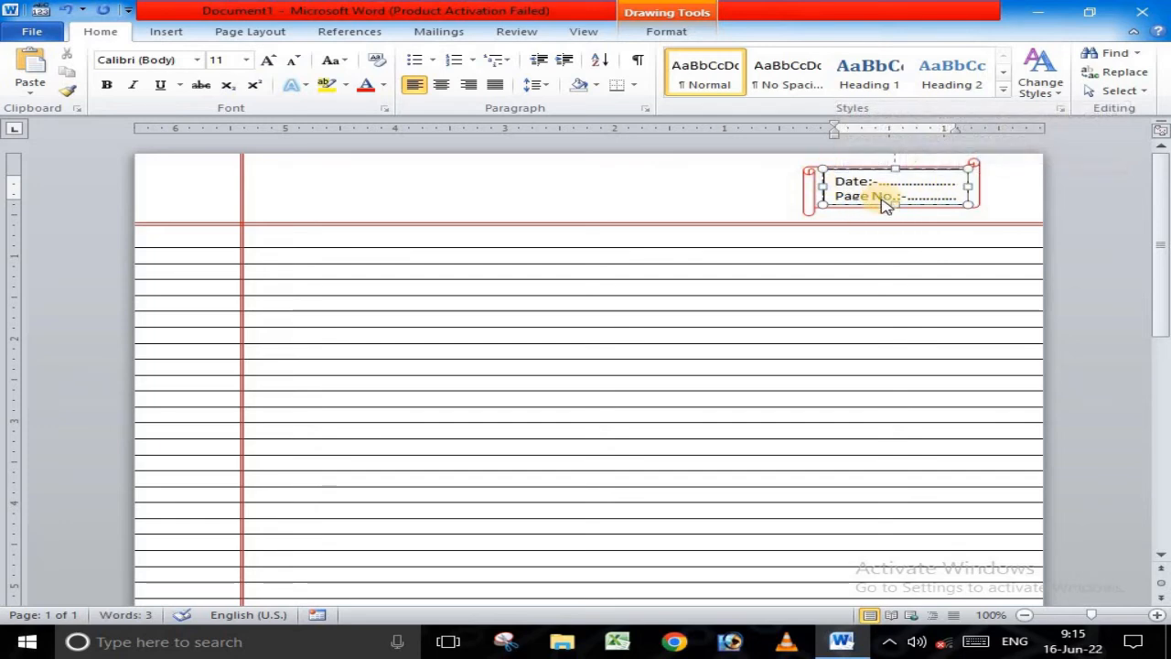
# Step: Set the font color of all text in the banner's text box to standard Red
pyautogui.hotkey('ctrl', 'a')
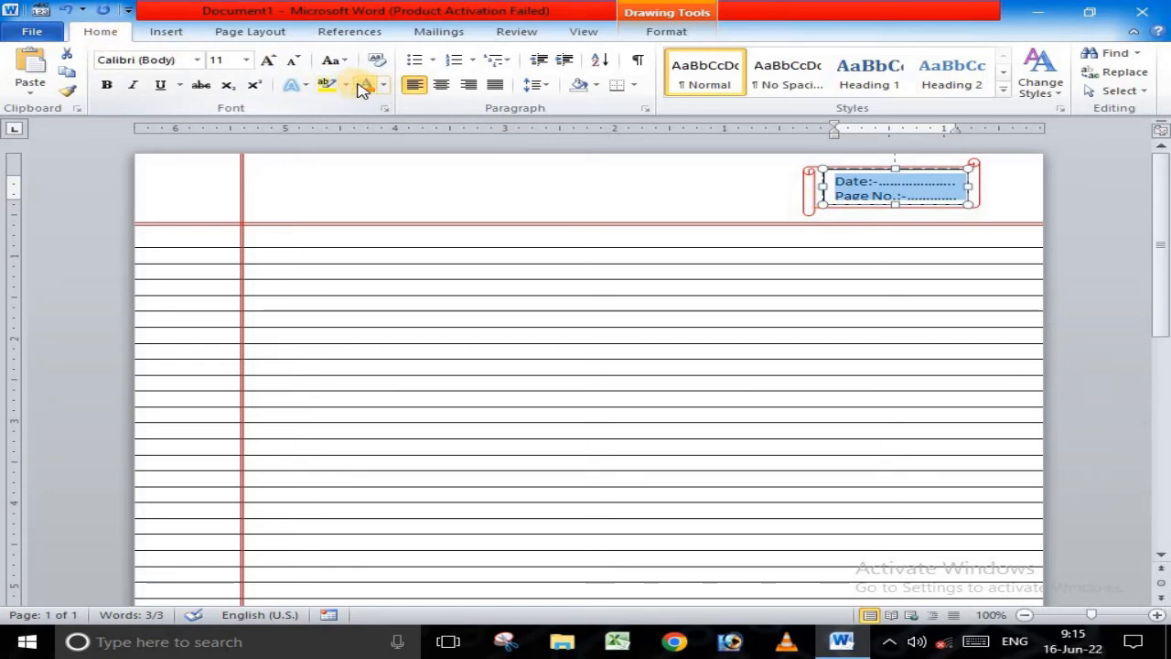
pyautogui.click(385, 85)
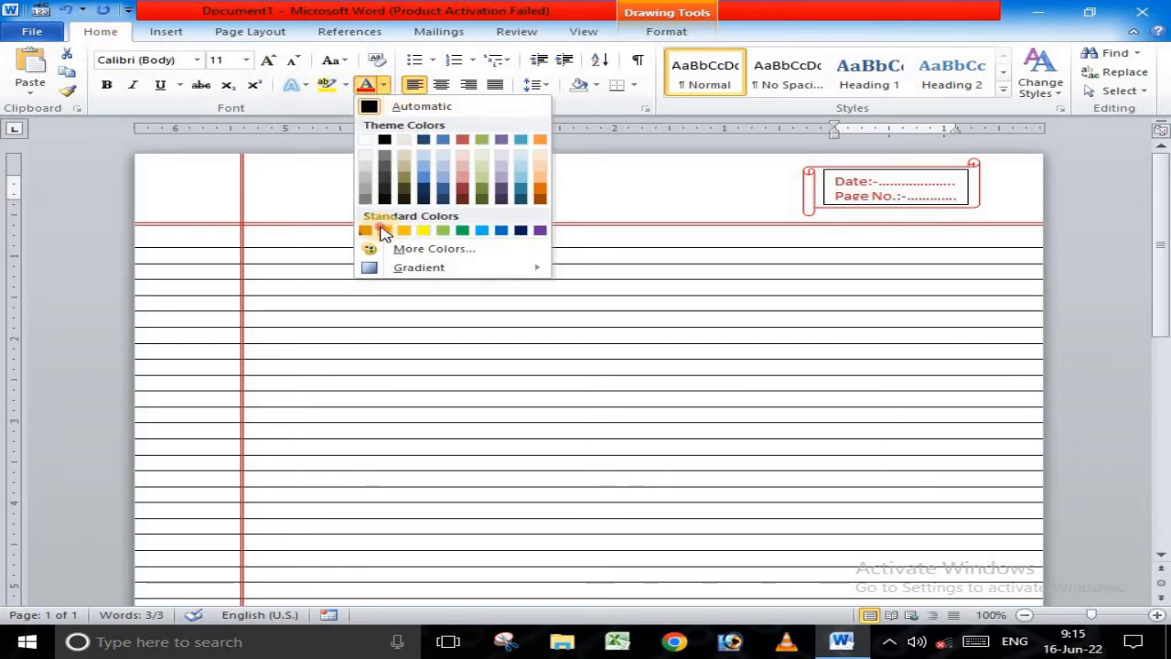
pyautogui.click(385, 229)
pyautogui.click(844, 181)
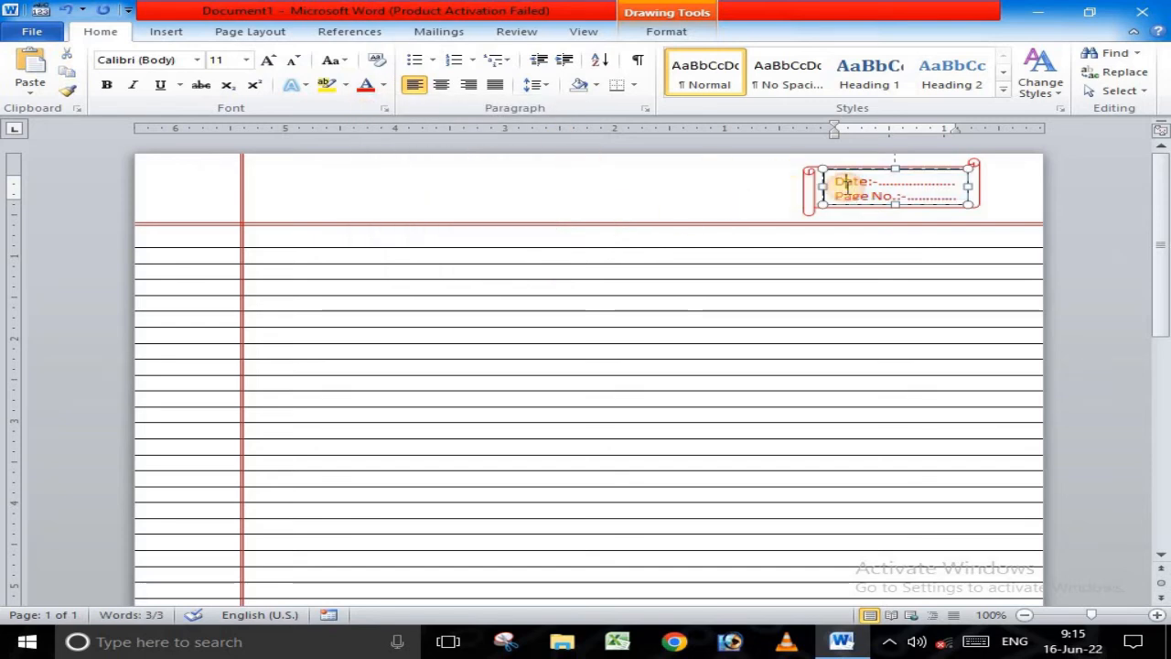
# Step: Set the banner's text box to No Fill and No Outline
pyautogui.click(682, 34)
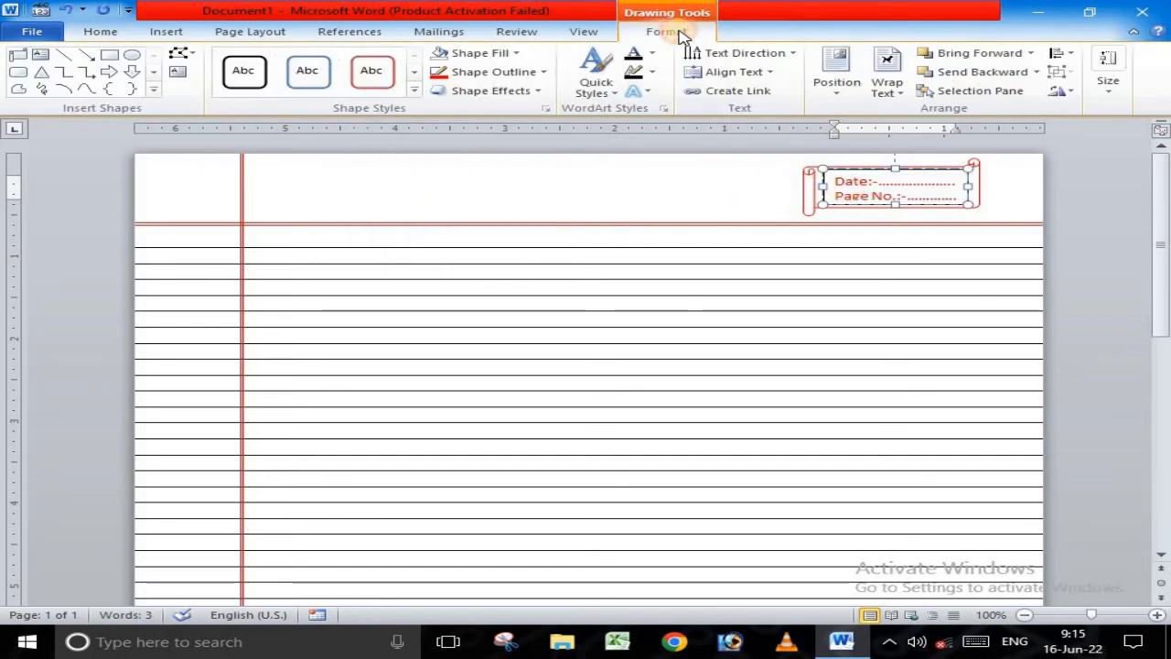
pyautogui.click(517, 53)
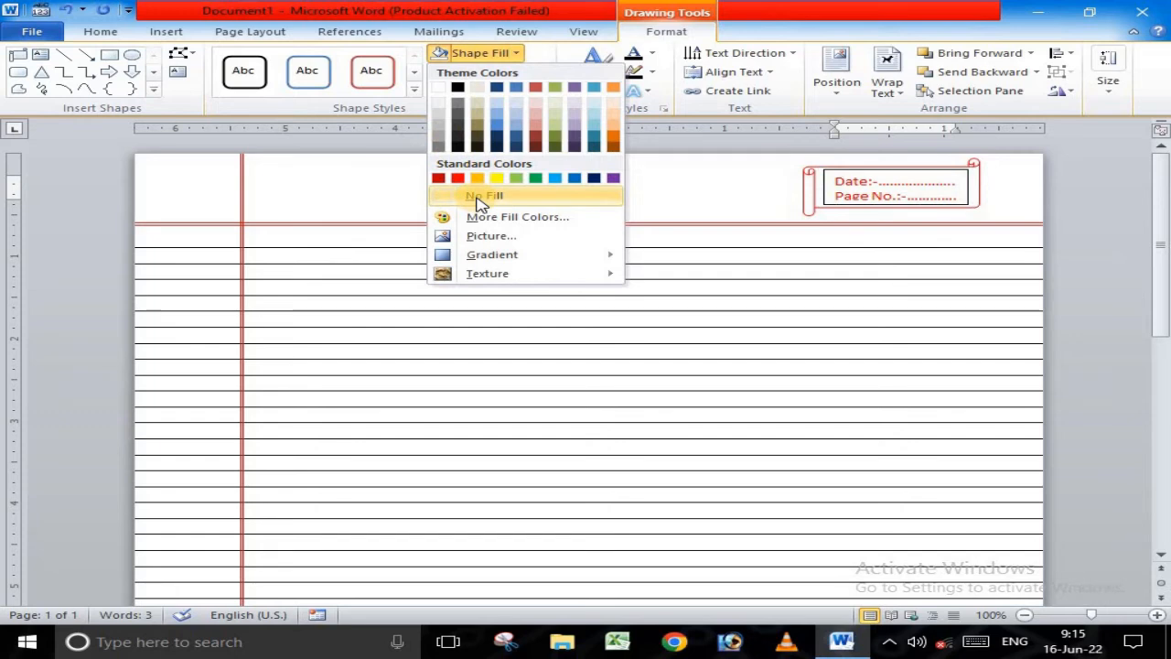
pyautogui.click(479, 199)
pyautogui.click(502, 71)
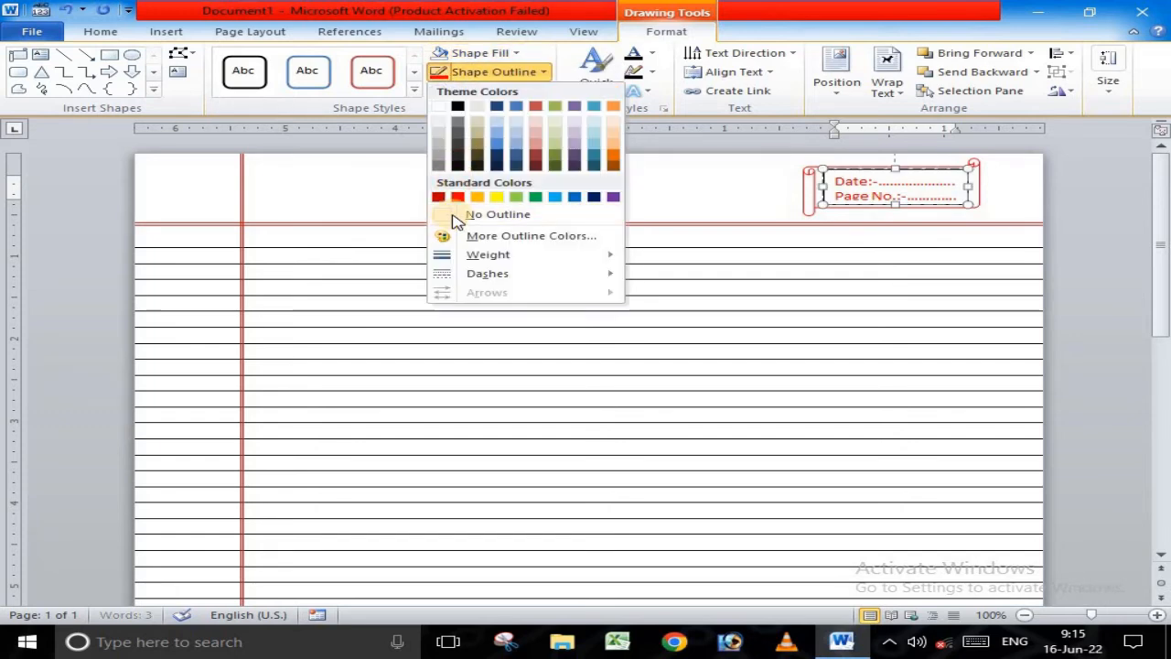
pyautogui.click(457, 220)
pyautogui.click(741, 194)
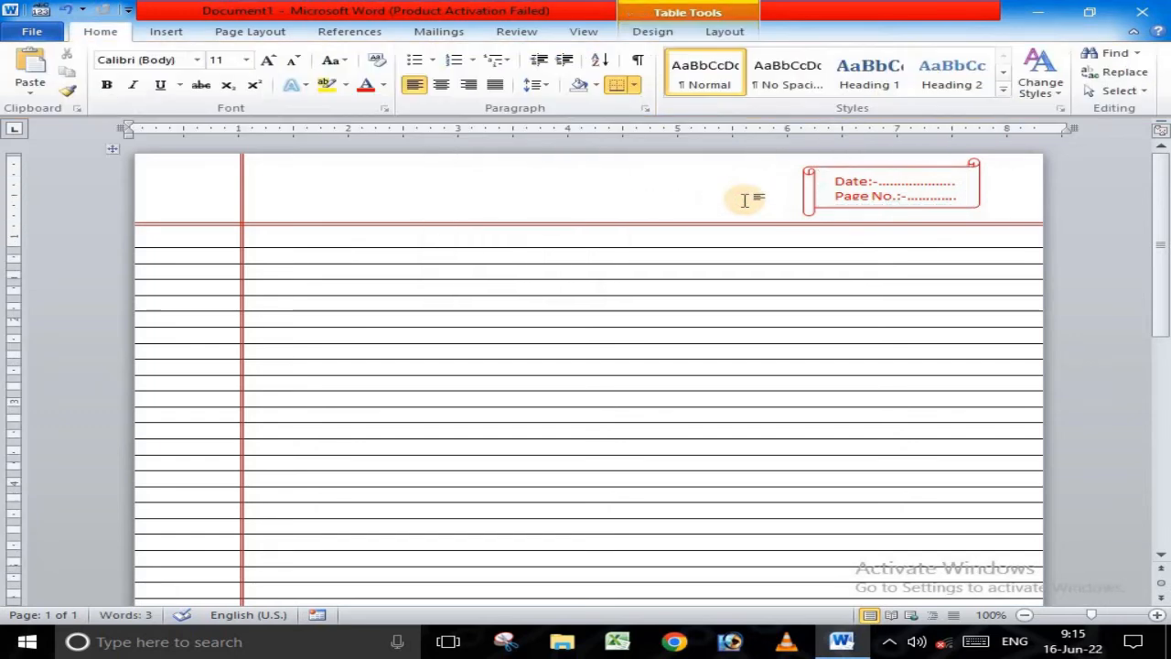
# Step: Extend both red vertical margin lines down to the page's lower edge
pyautogui.scroll(-5, 659, 207)
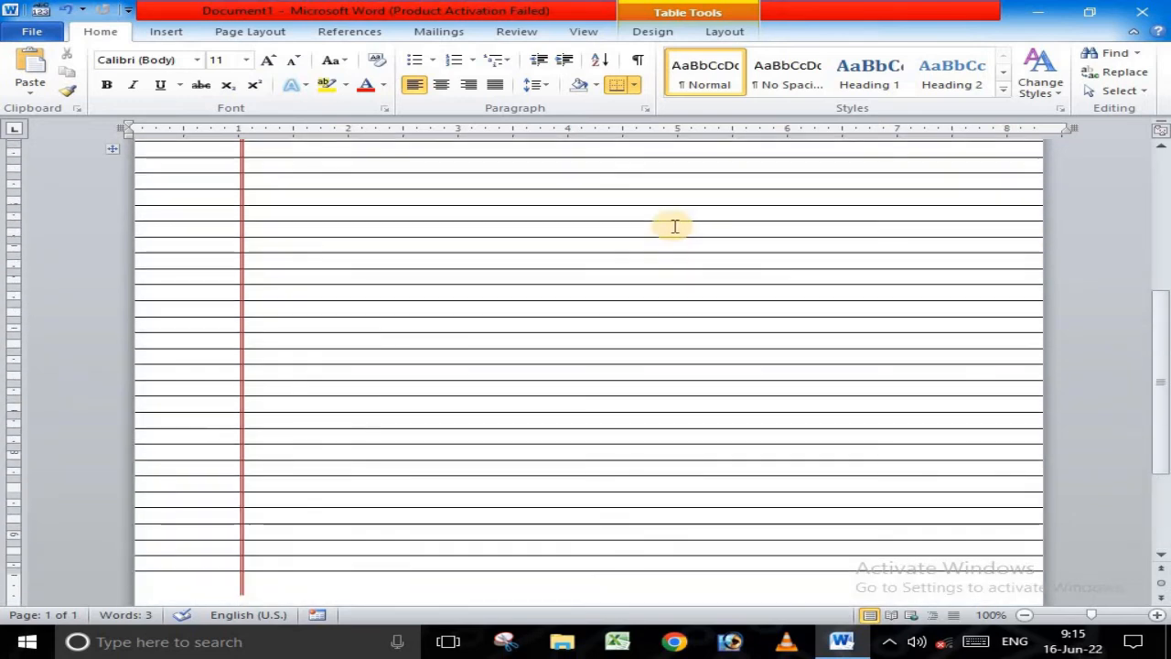
pyautogui.scroll(-2, 674, 226)
pyautogui.scroll(8, 653, 256)
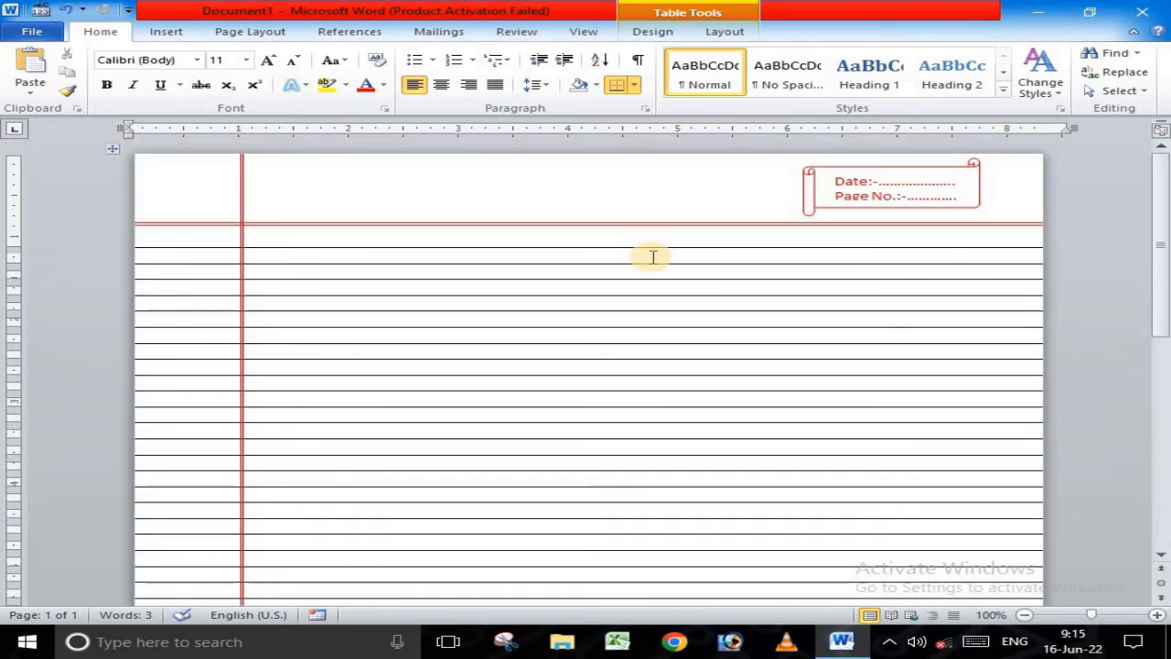
pyautogui.scroll(-5, 686, 278)
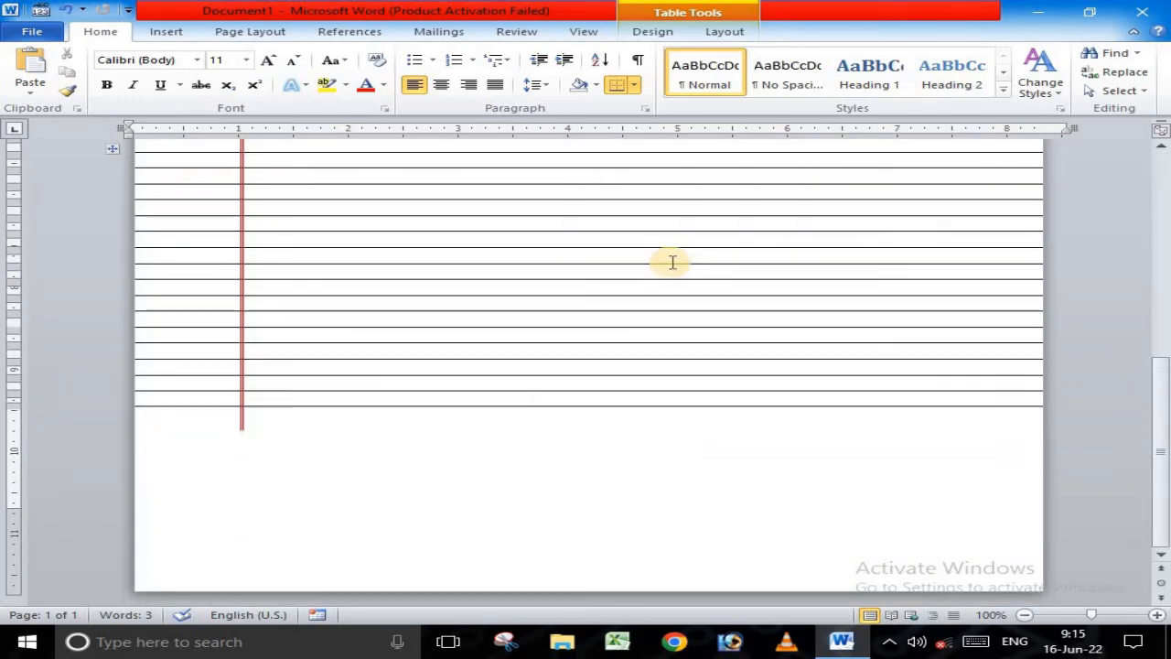
pyautogui.click(242, 420)
pyautogui.moveTo(241, 430); pyautogui.dragTo(205, 588)
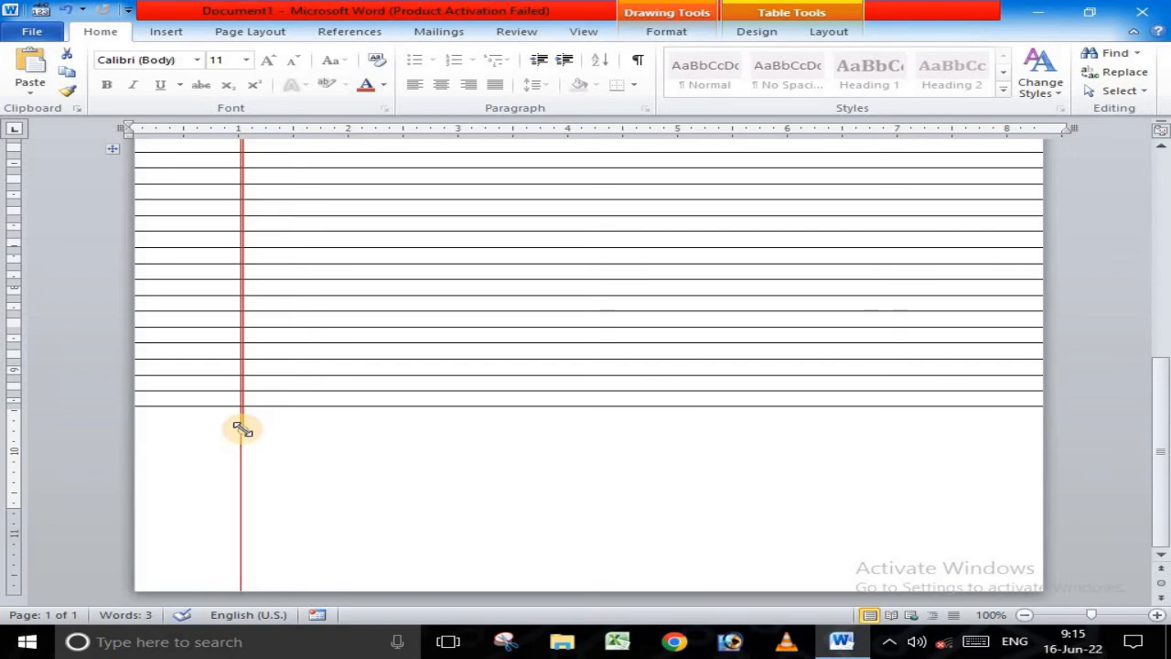
pyautogui.moveTo(241, 429); pyautogui.dragTo(236, 594)
pyautogui.click(257, 512)
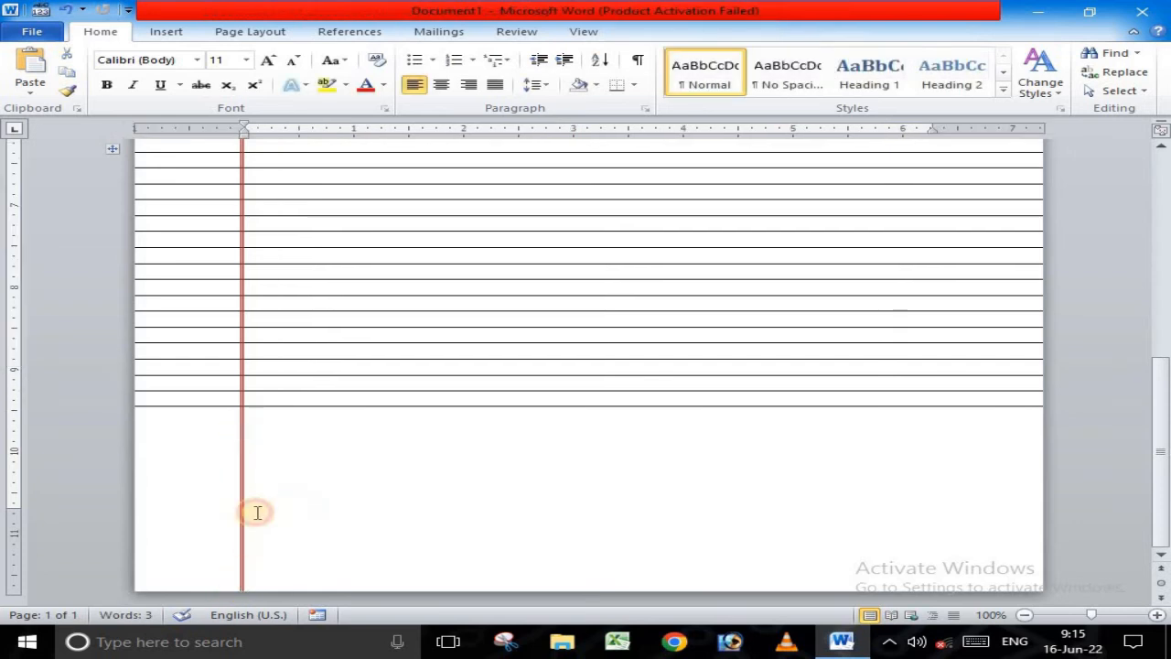
# Step: Add four more ruled rows at the end of the table to fill the lower part of the page
pyautogui.click(163, 398)
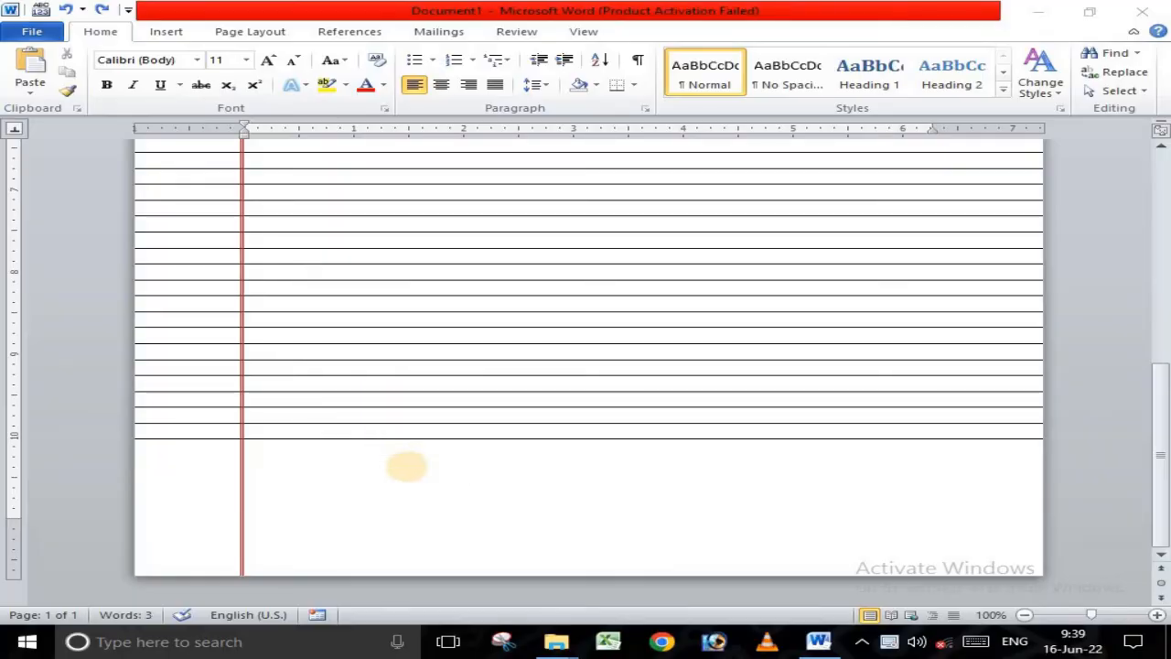
pyautogui.click(406, 467)
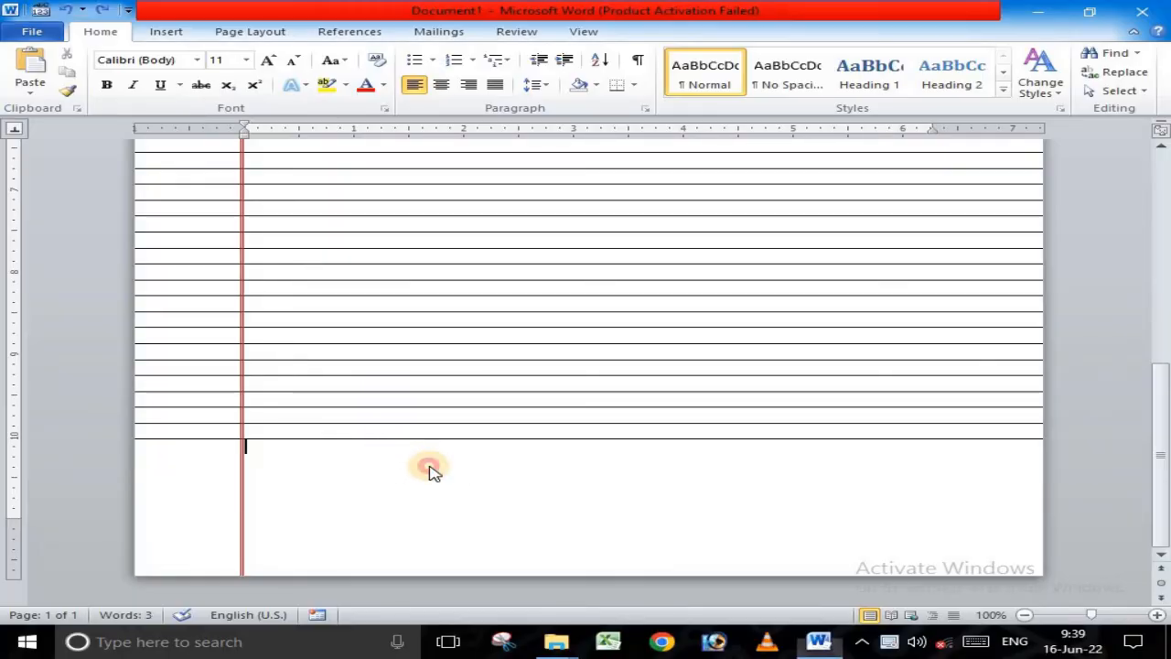
pyautogui.click(255, 429)
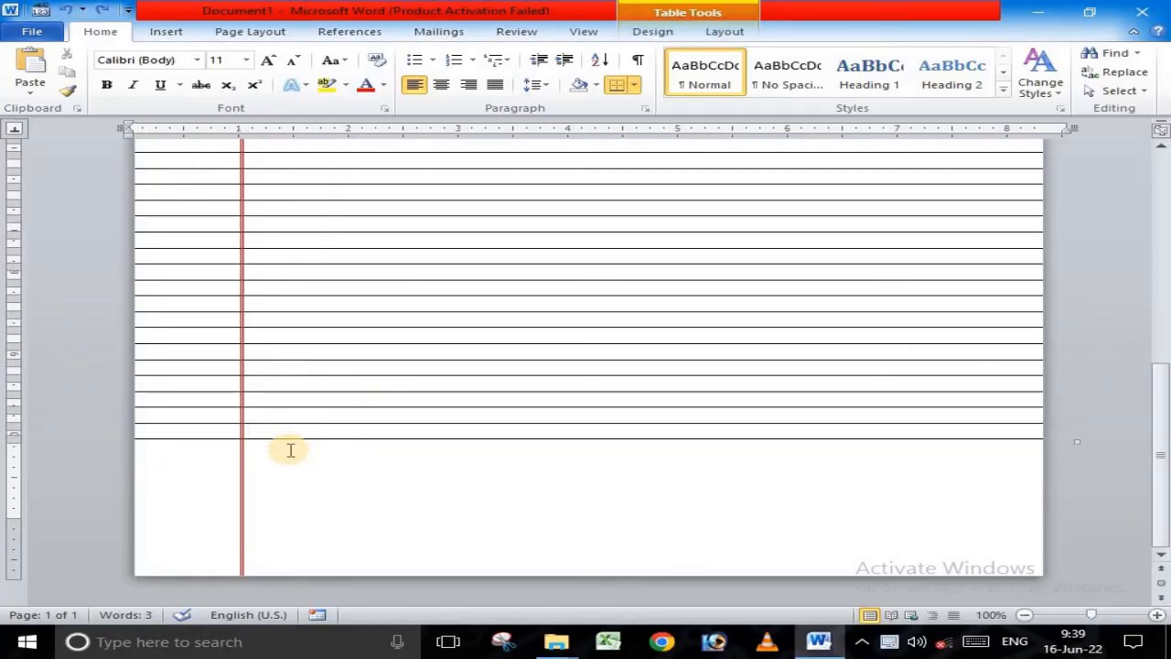
pyautogui.press('Tab')
pyautogui.press('Tab')
pyautogui.press('Tab')
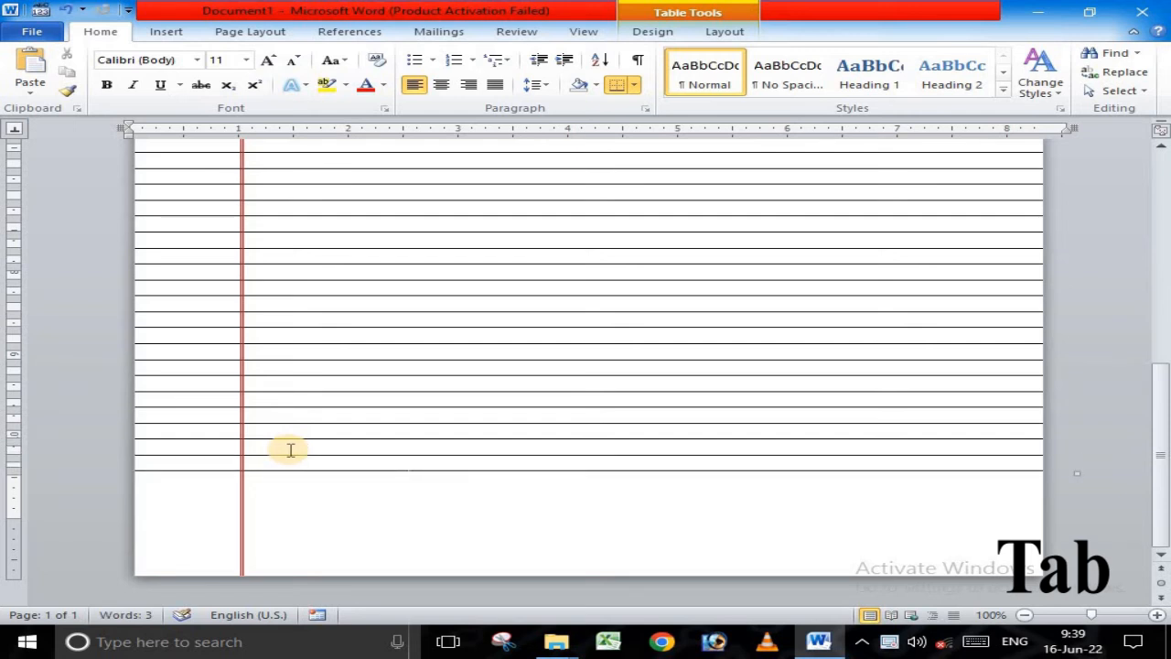
pyautogui.press('Tab')
pyautogui.press('Tab')
pyautogui.press('Tab')
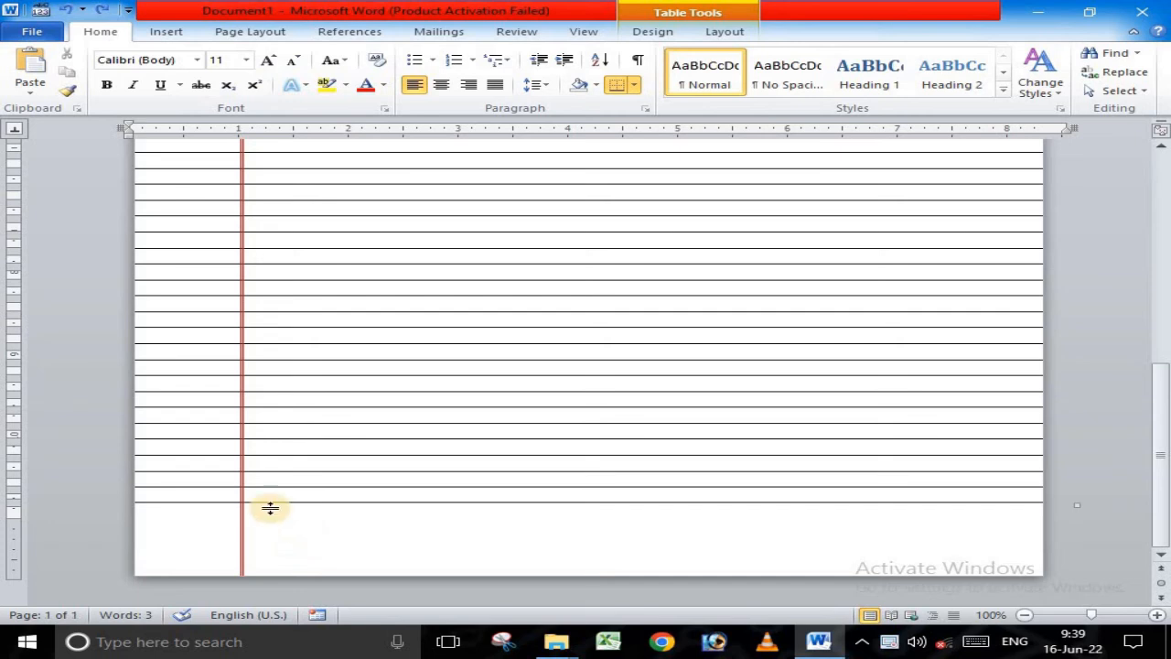
# Step: Review the whole ruled page from the header banner down to the last rows
pyautogui.scroll(10, 270, 508)
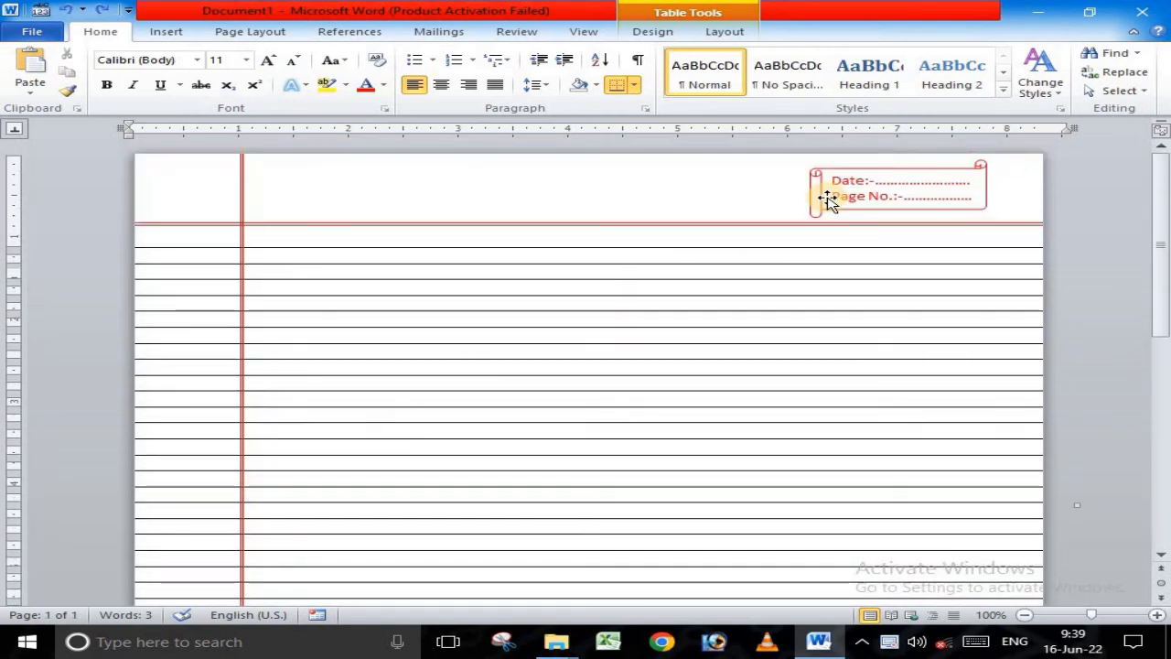
pyautogui.scroll(-12, 581, 325)
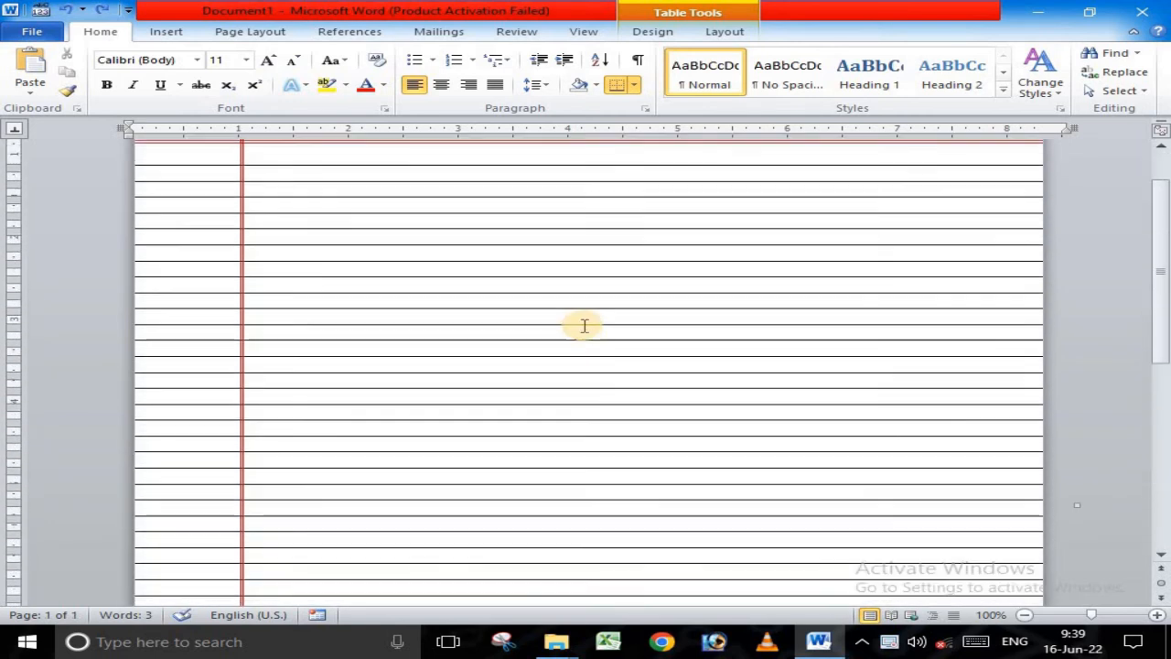
pyautogui.scroll(3, 584, 325)
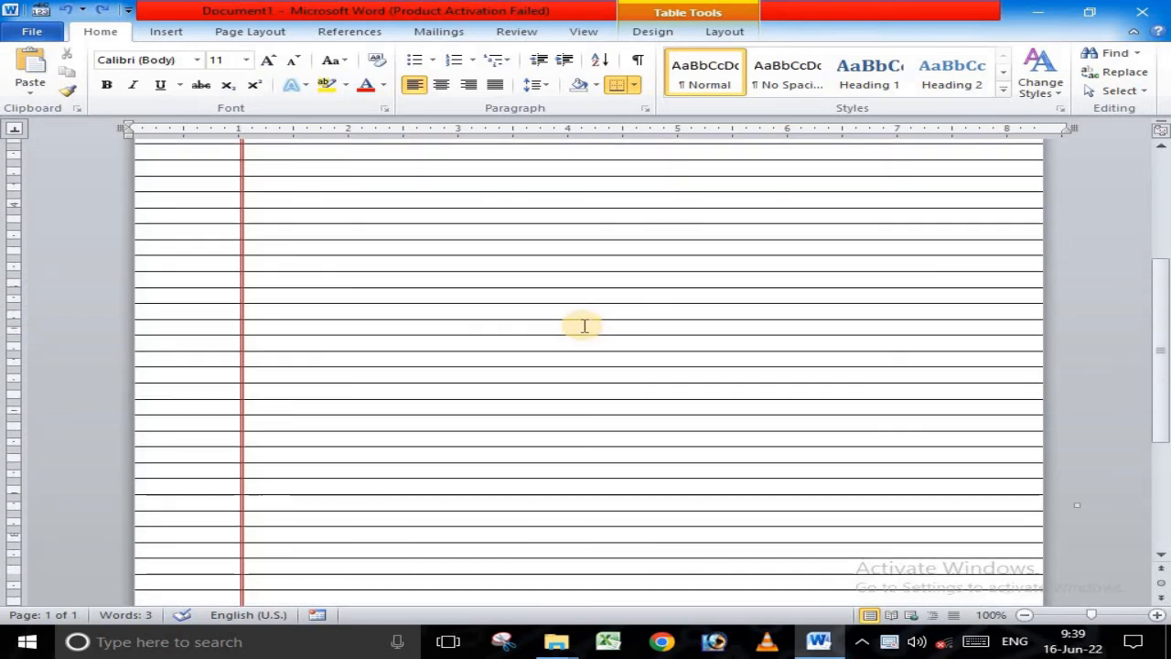
pyautogui.scroll(2, 581, 323)
pyautogui.scroll(-1, 581, 323)
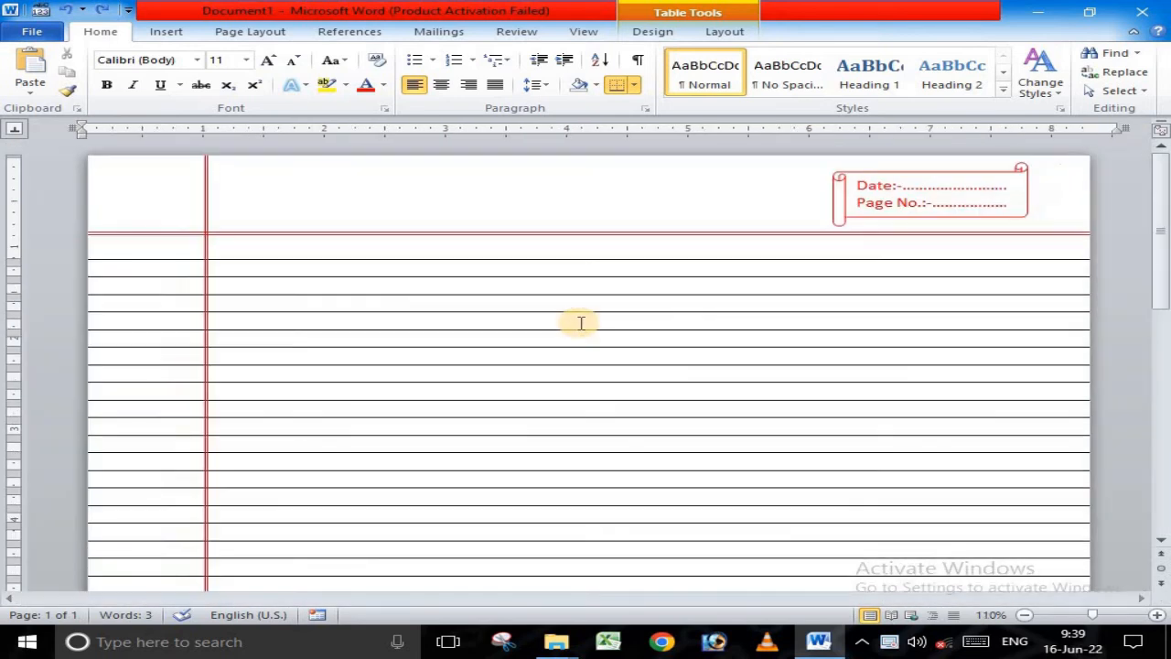
pyautogui.scroll(-10, 581, 322)
pyautogui.scroll(10, 581, 323)
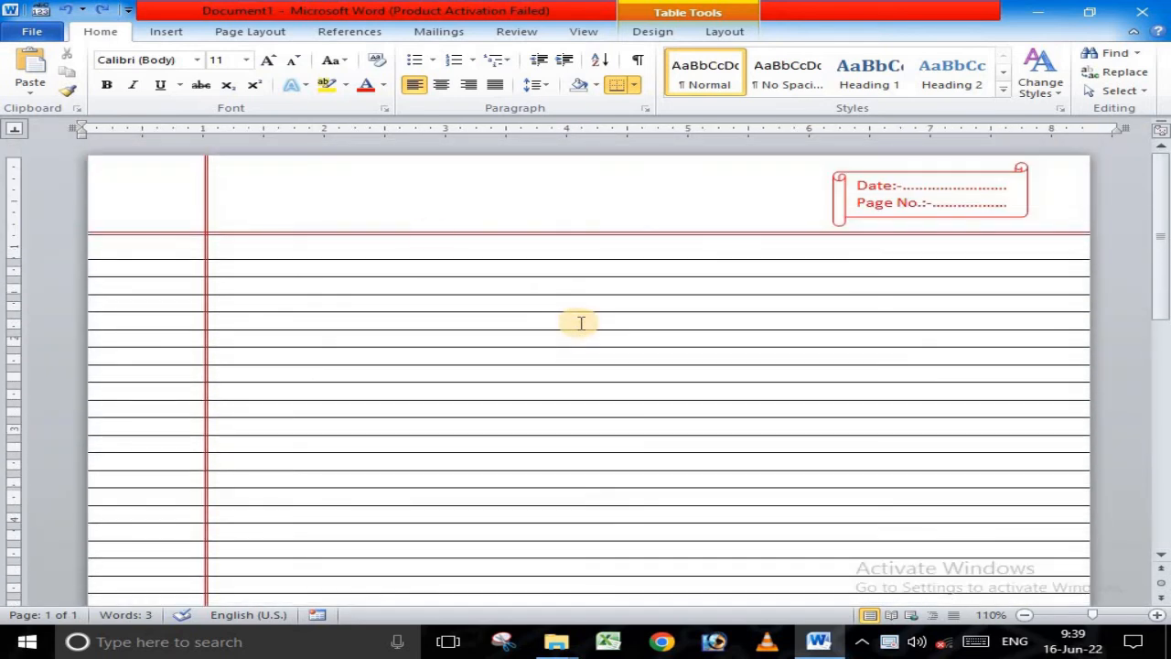
# Step: Save the document to the Desktop as a PDF named "page"
pyautogui.click(31, 31)
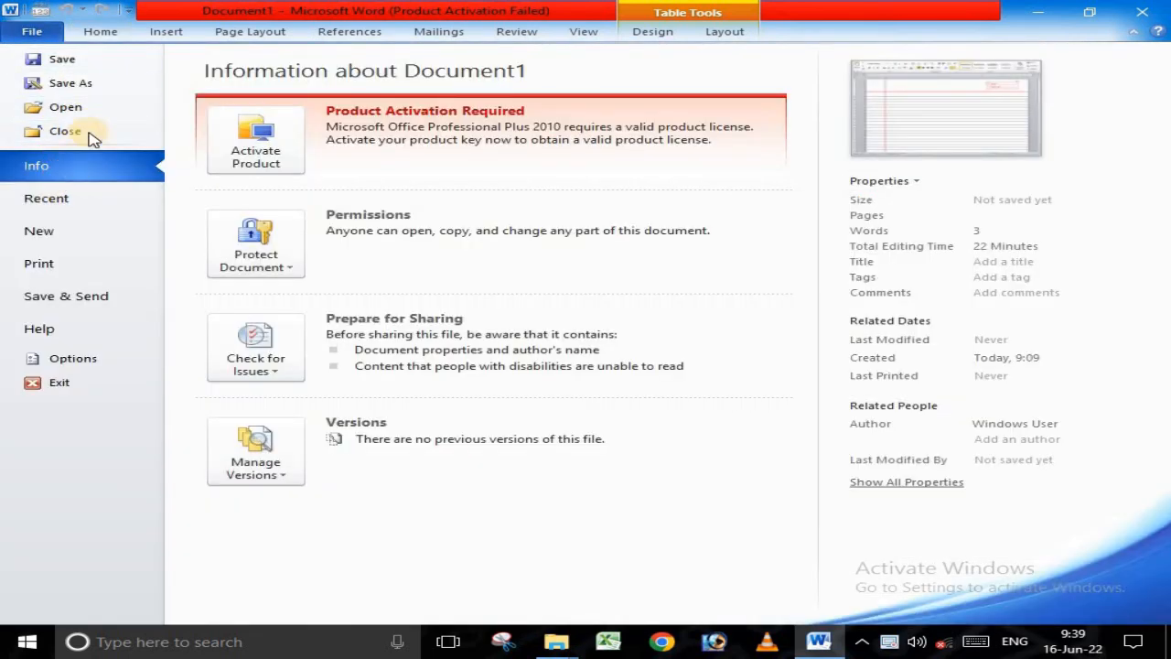
pyautogui.click(73, 59)
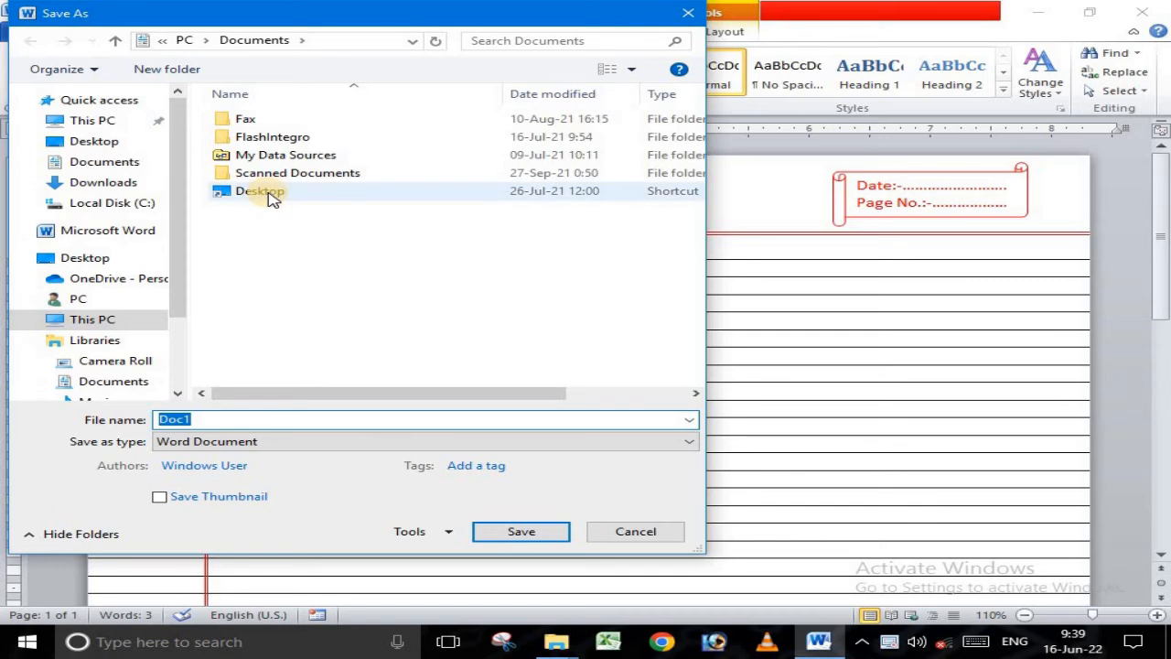
pyautogui.click(96, 146)
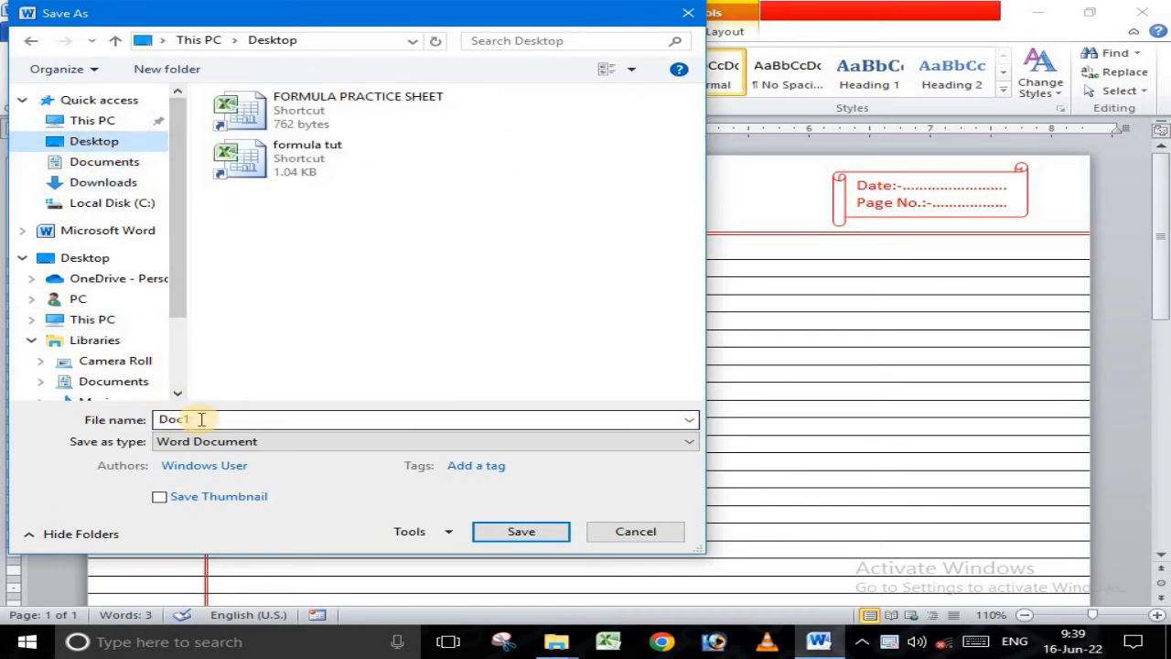
pyautogui.click(73, 420)
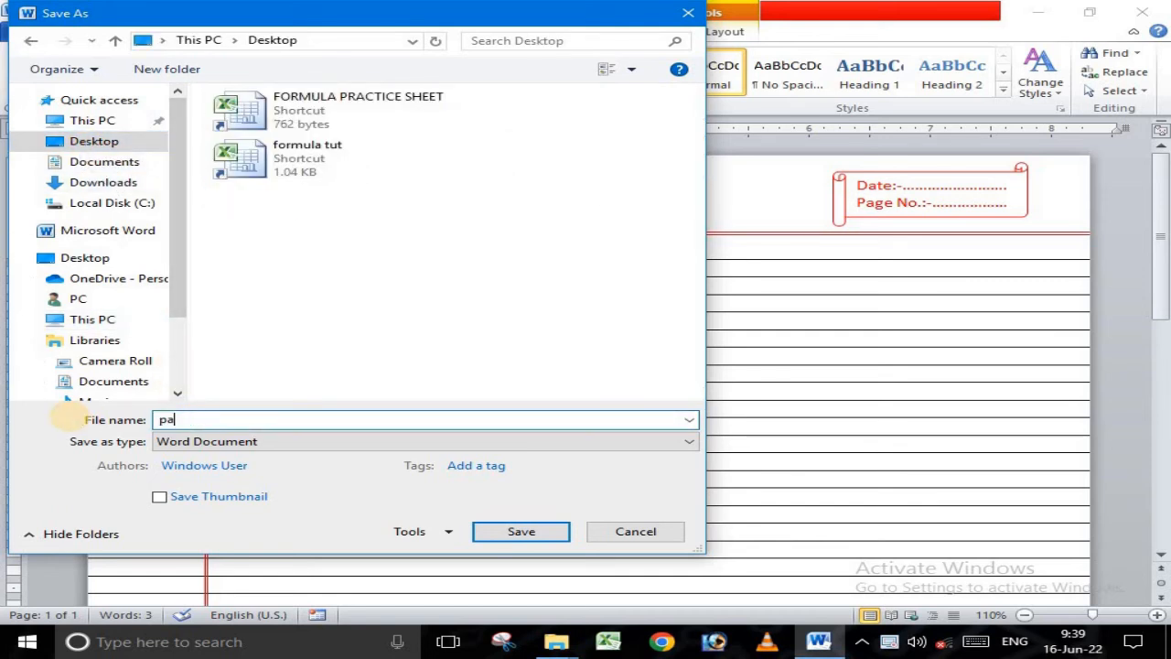
pyautogui.click(207, 444)
pyautogui.click(183, 536)
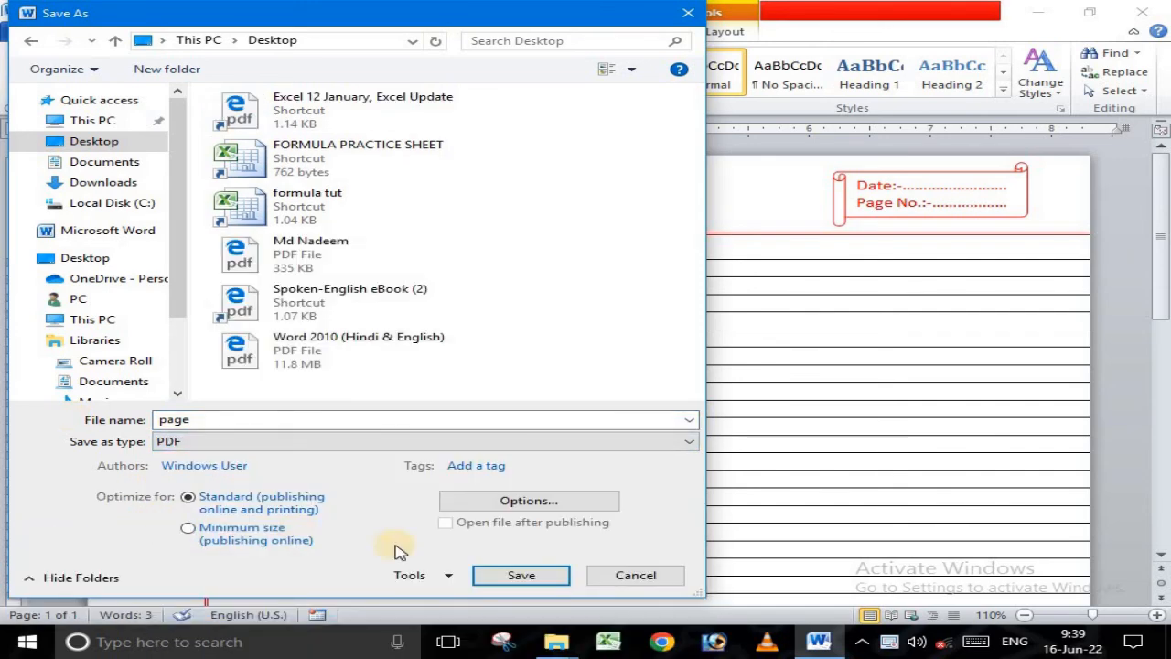
pyautogui.click(517, 576)
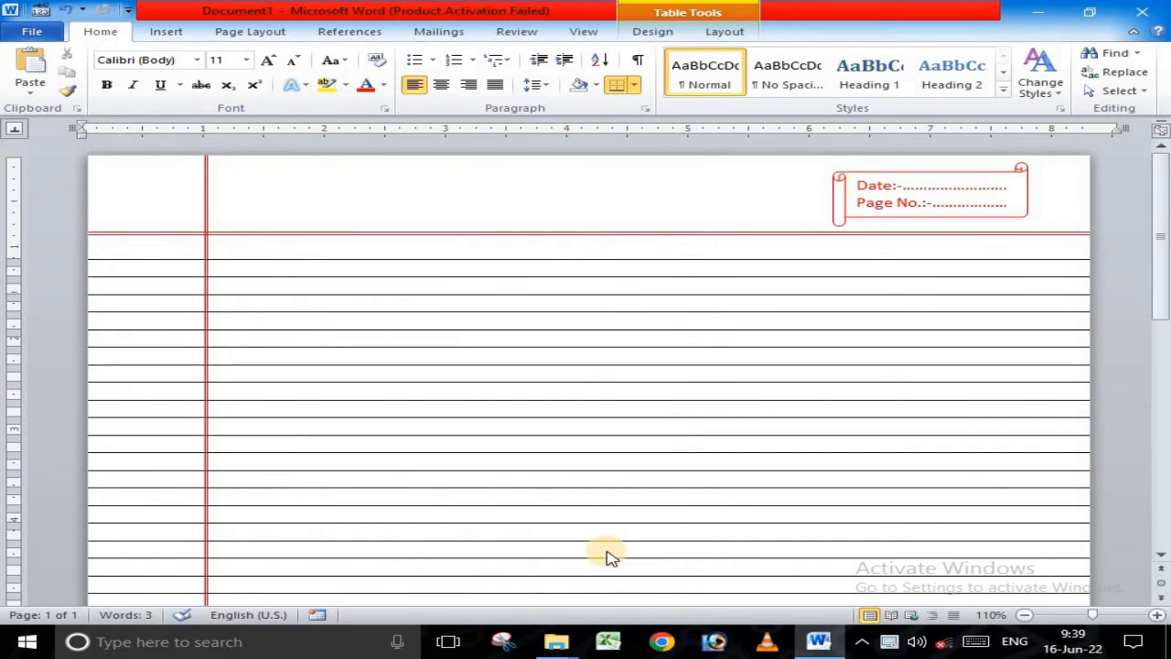
# Step: Open the exported "page" PDF from the desktop to inspect the ruled page
pyautogui.press('super+d')
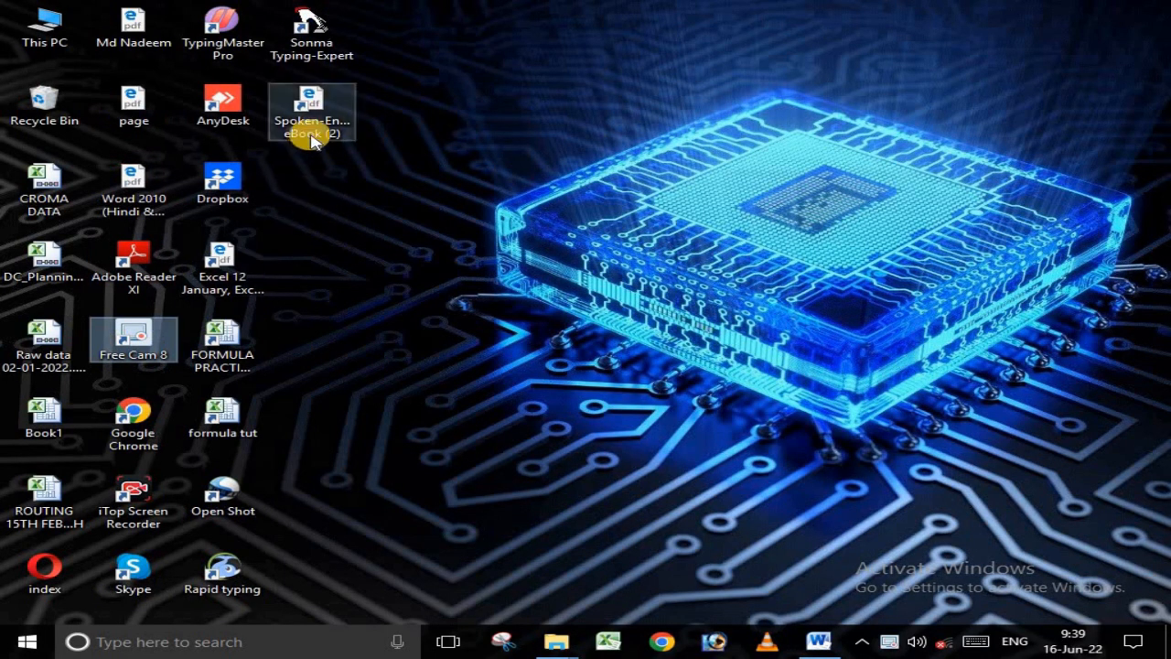
pyautogui.doubleClick(133, 108)
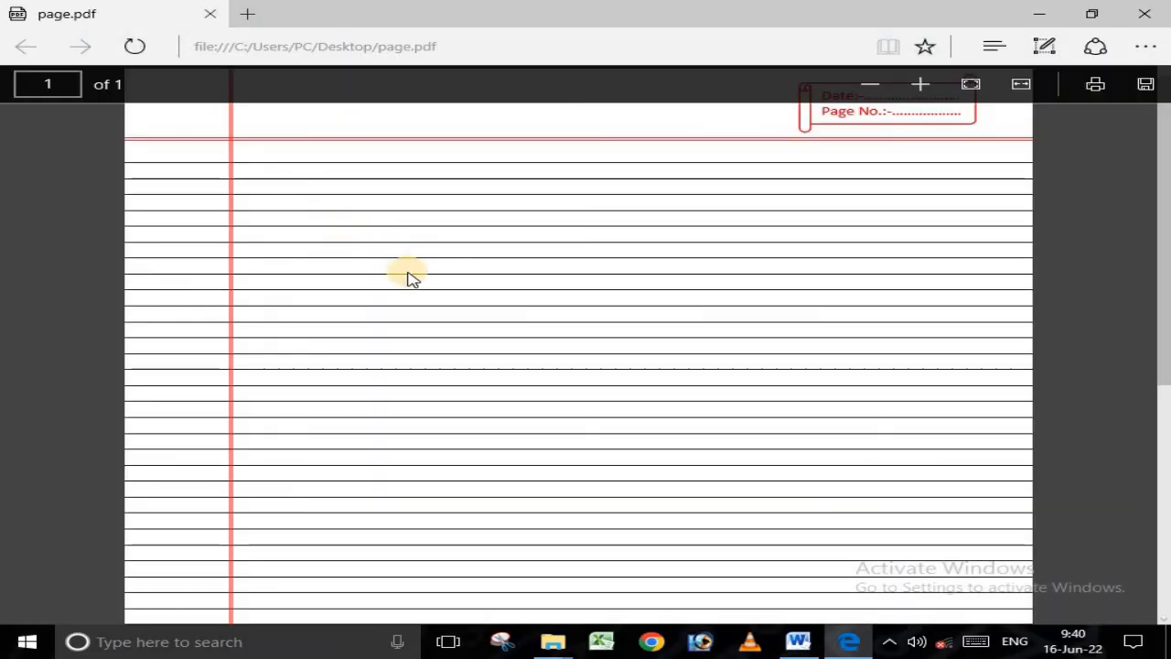
# Step: Examine the exported PDF page enlarged and as a whole, checking the ruled lines, red margin lines and date/page-number banner
pyautogui.click(919, 85)
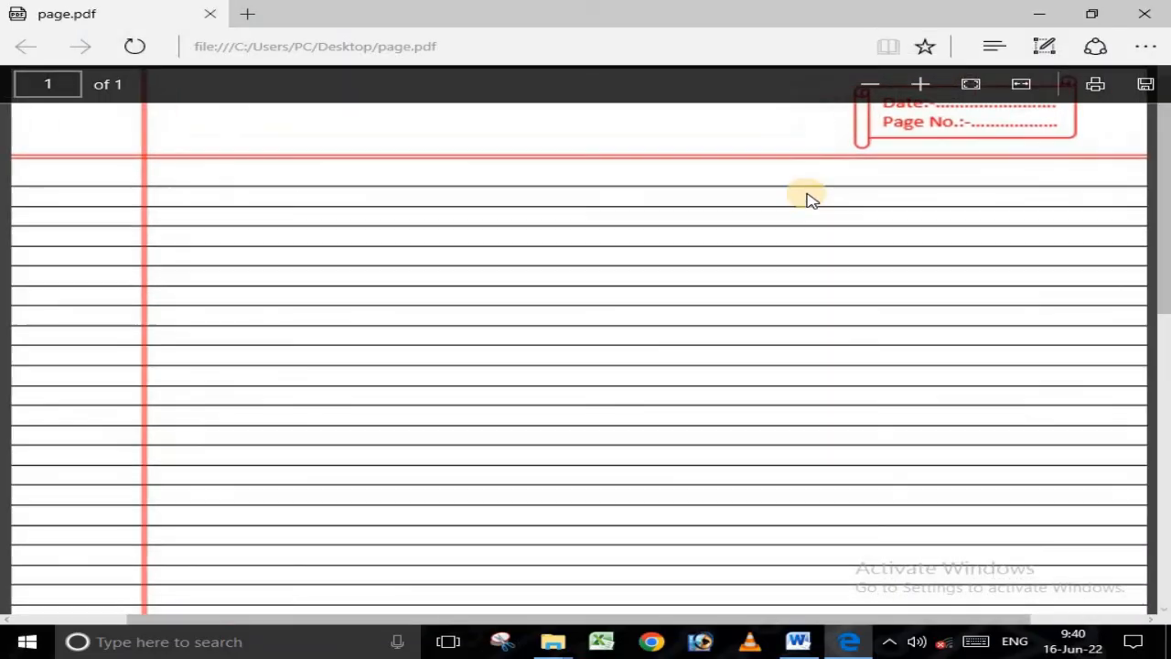
pyautogui.scroll(-1, 734, 195)
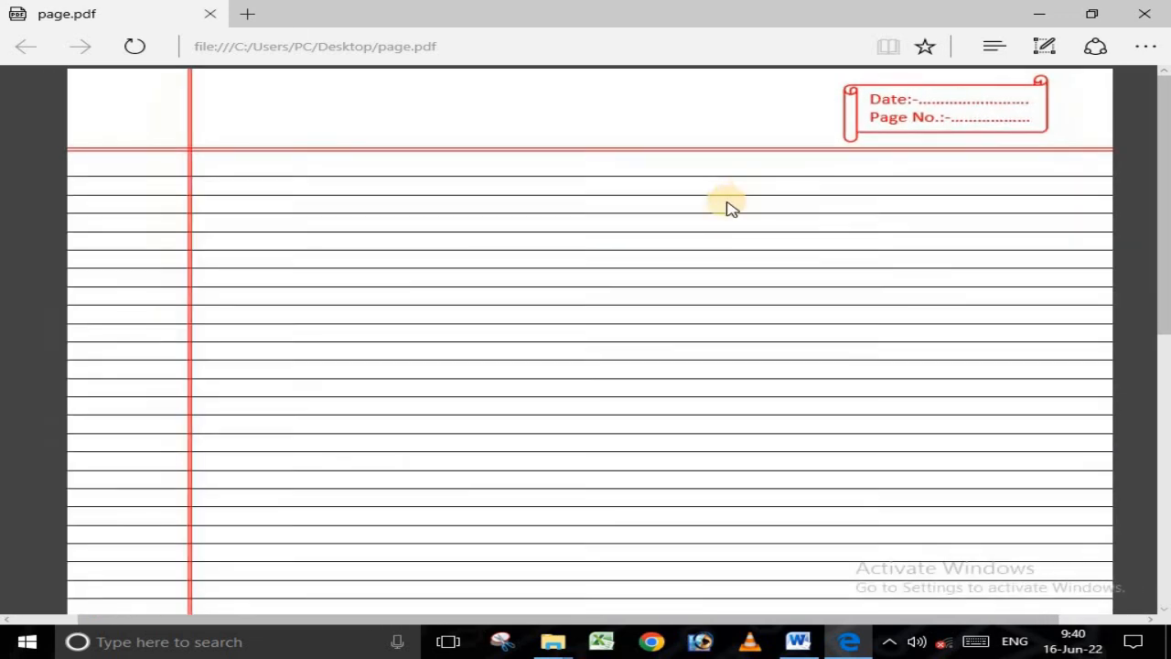
pyautogui.scroll(-6, 726, 202)
pyautogui.scroll(6, 726, 202)
pyautogui.scroll(1, 729, 206)
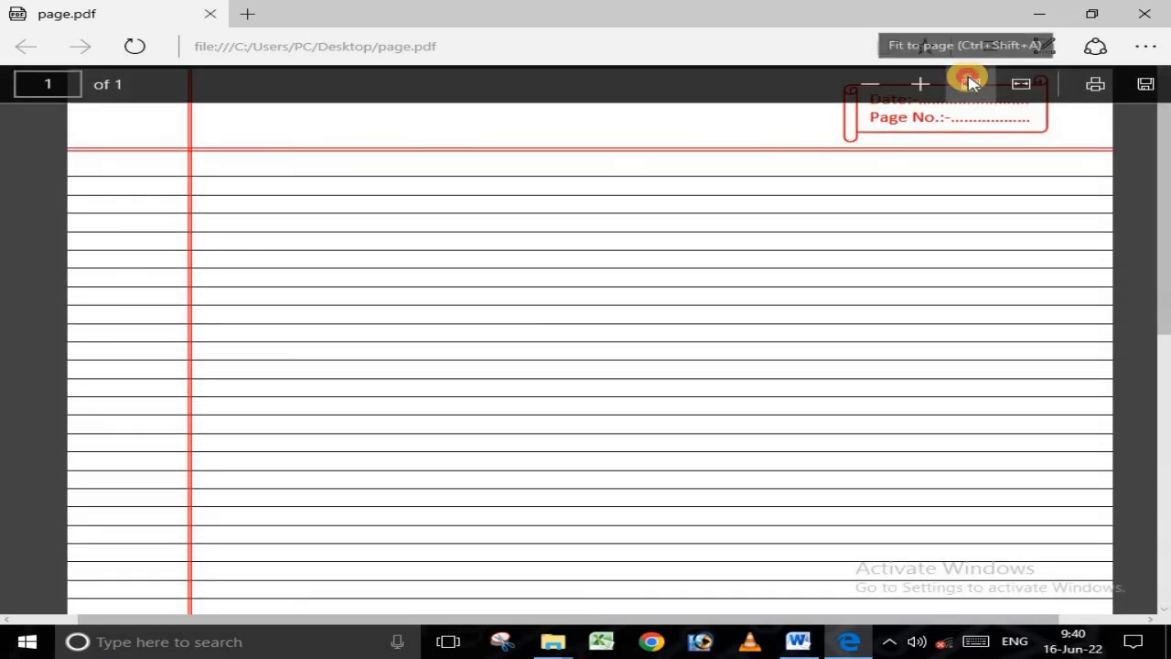
pyautogui.click(970, 84)
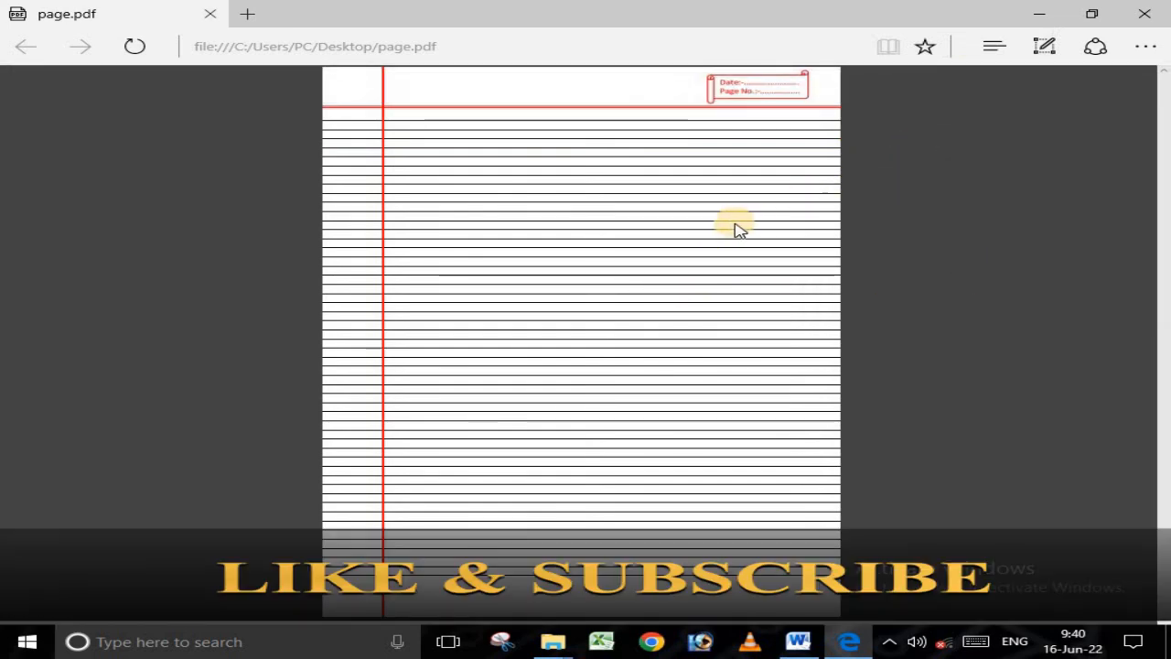
pyautogui.scroll(3, 739, 229)
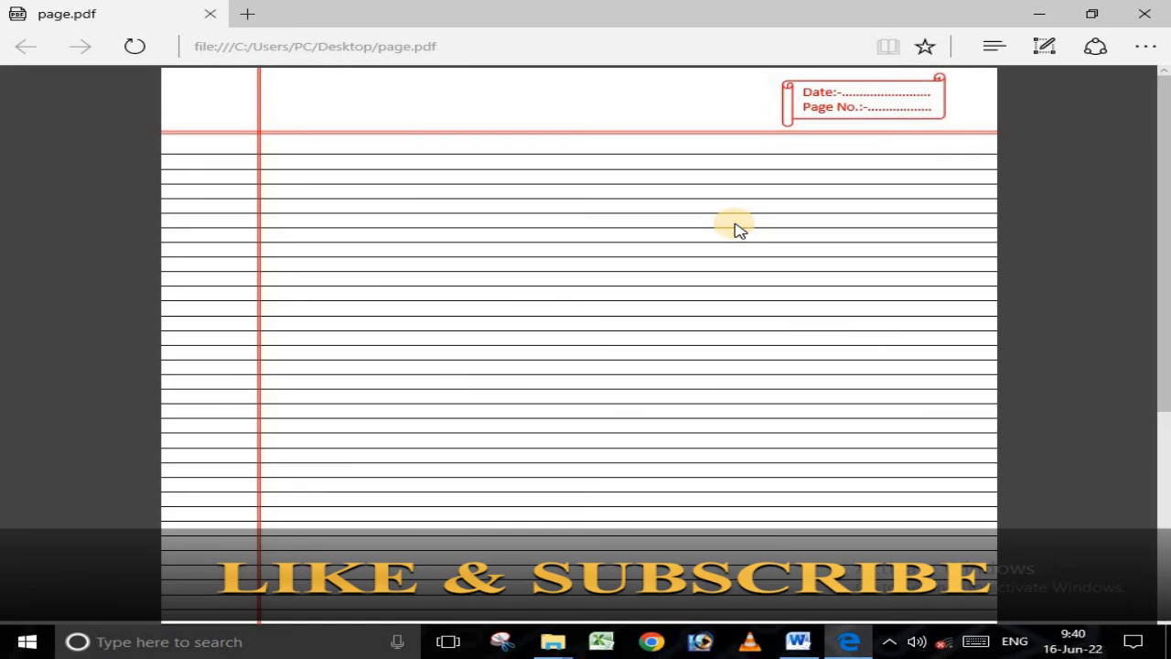
pyautogui.scroll(2, 739, 229)
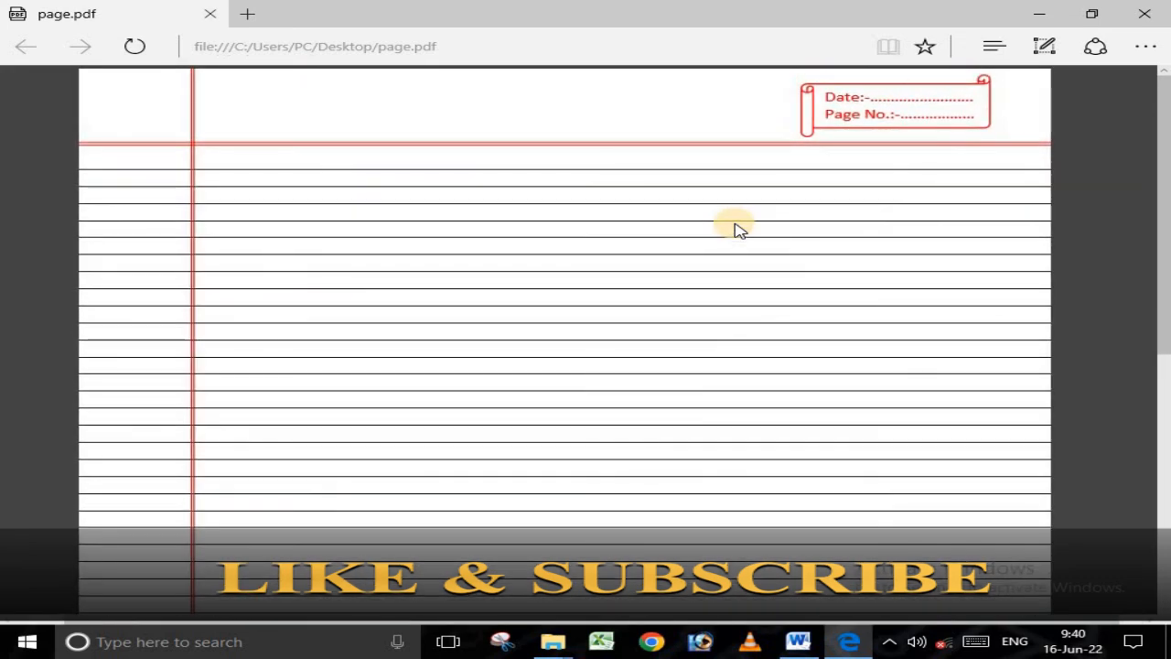
pyautogui.scroll(5, 739, 229)
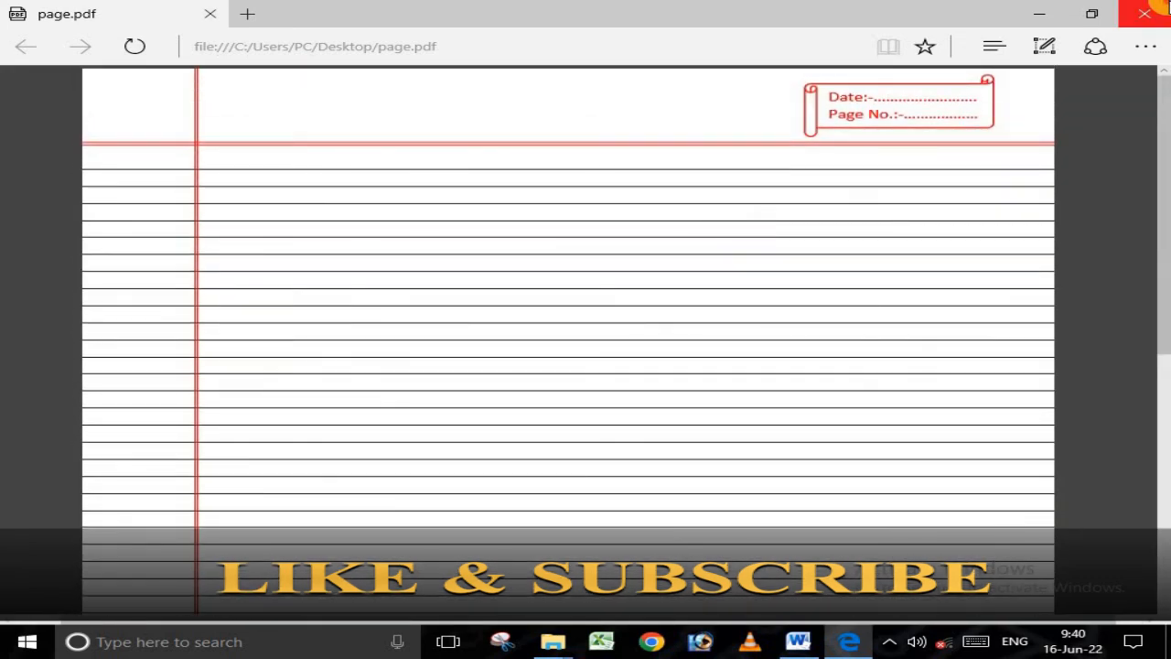